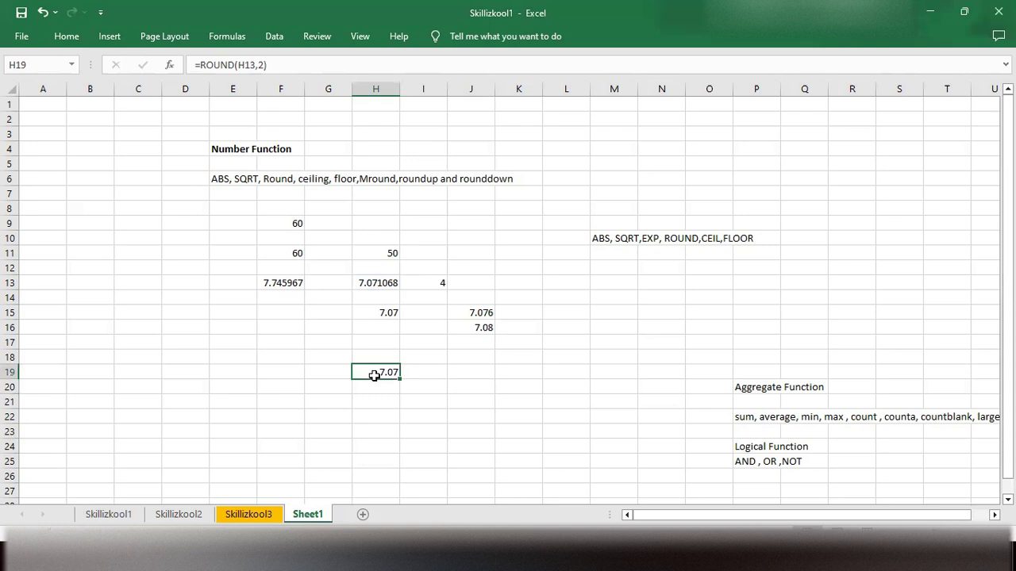
# Open the help article for the ROUND function used in H19 and read its syntax and remarks on num_digits
pyautogui.doubleClick(372, 373)
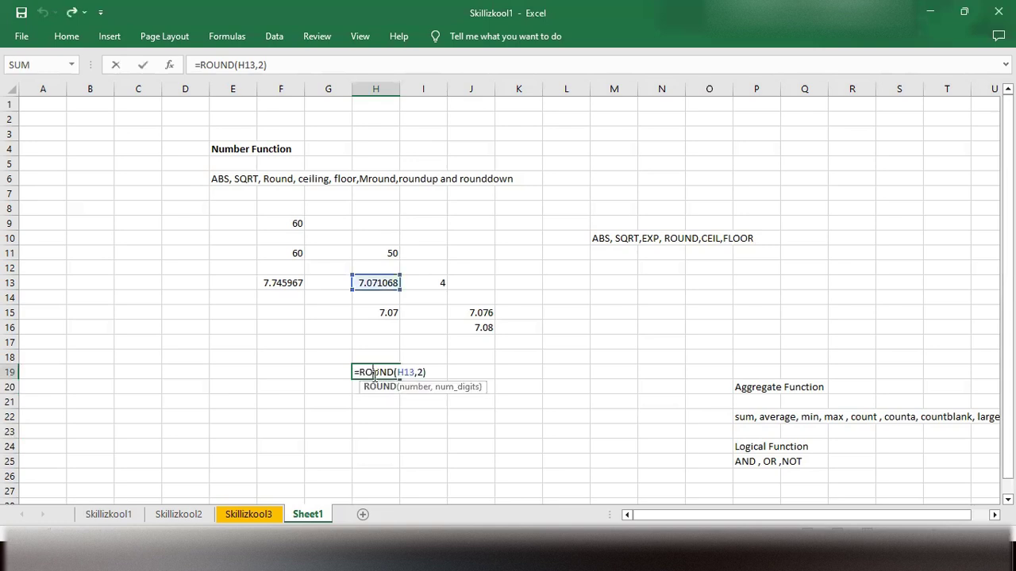
pyautogui.click(441, 373)
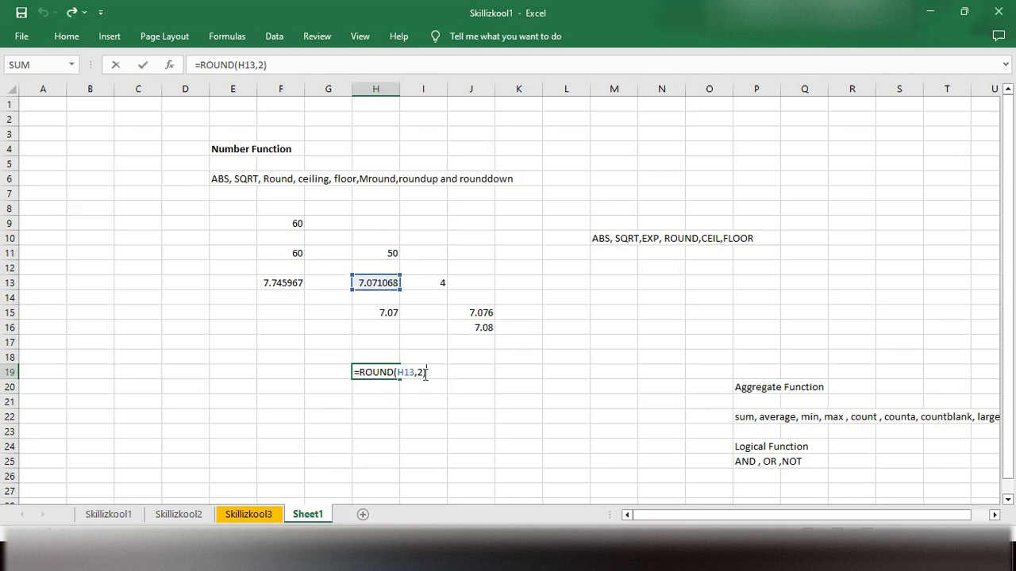
pyautogui.click(380, 373)
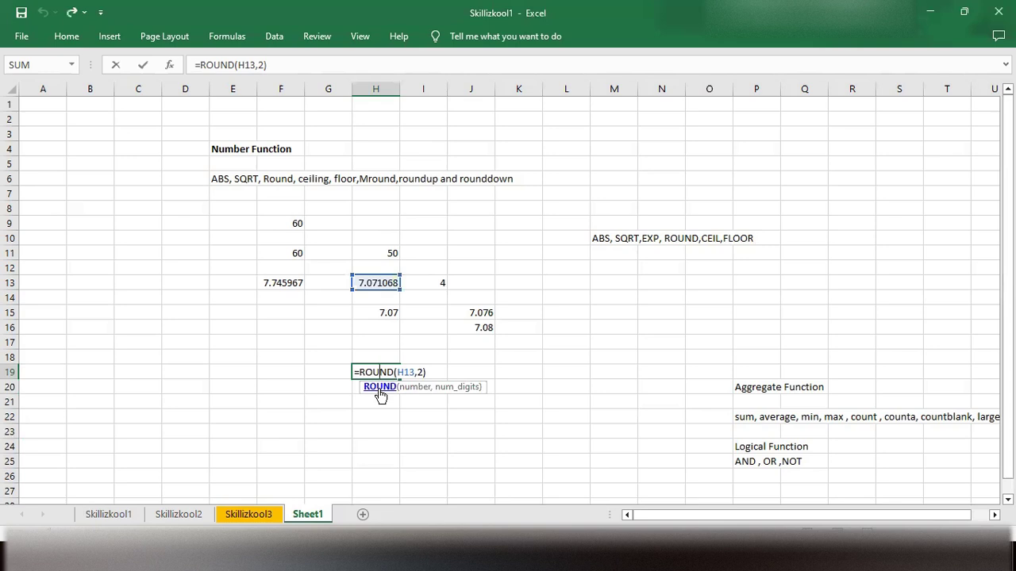
pyautogui.click(380, 394)
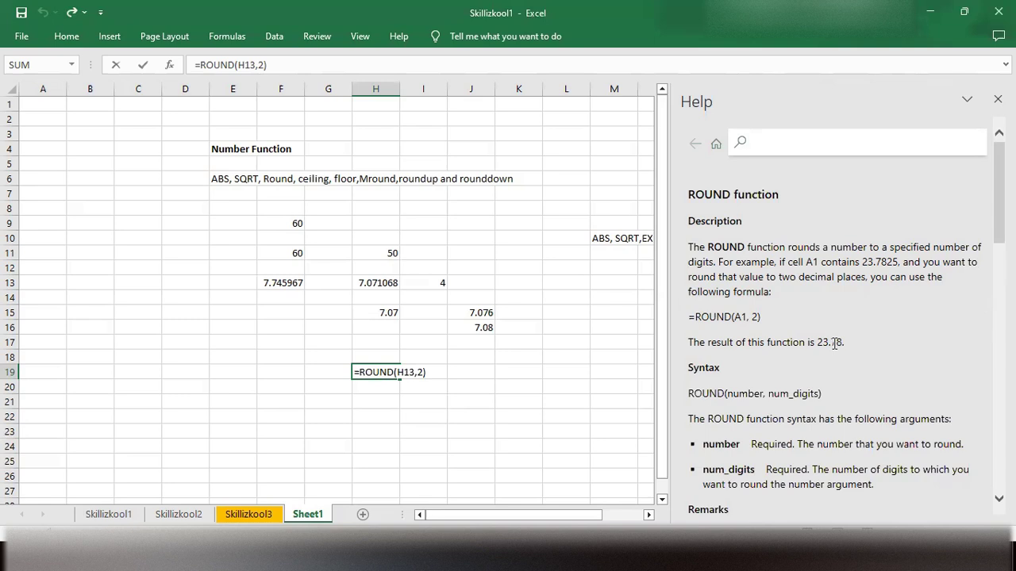
pyautogui.scroll(-3, 792, 362)
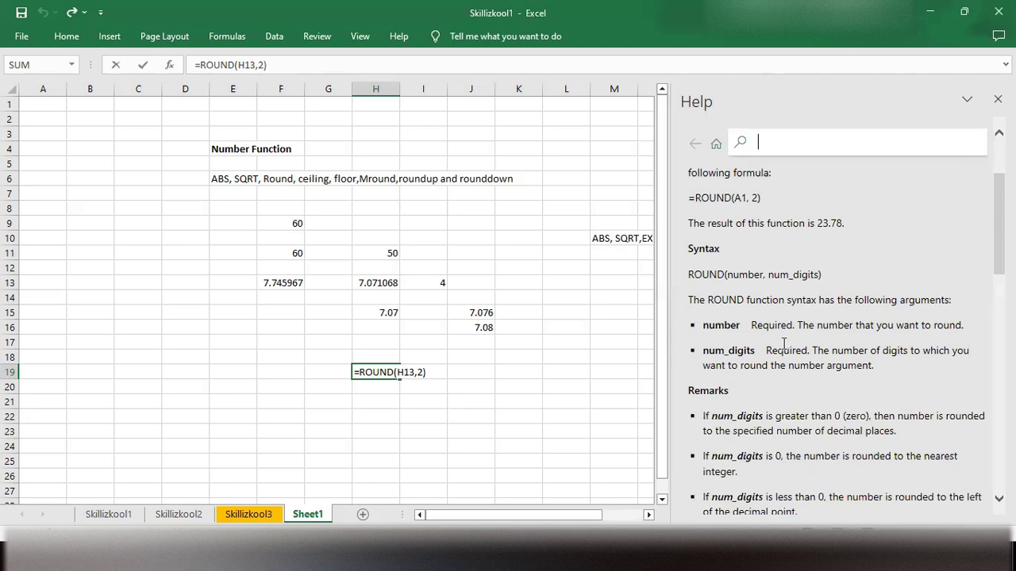
pyautogui.scroll(-1, 797, 361)
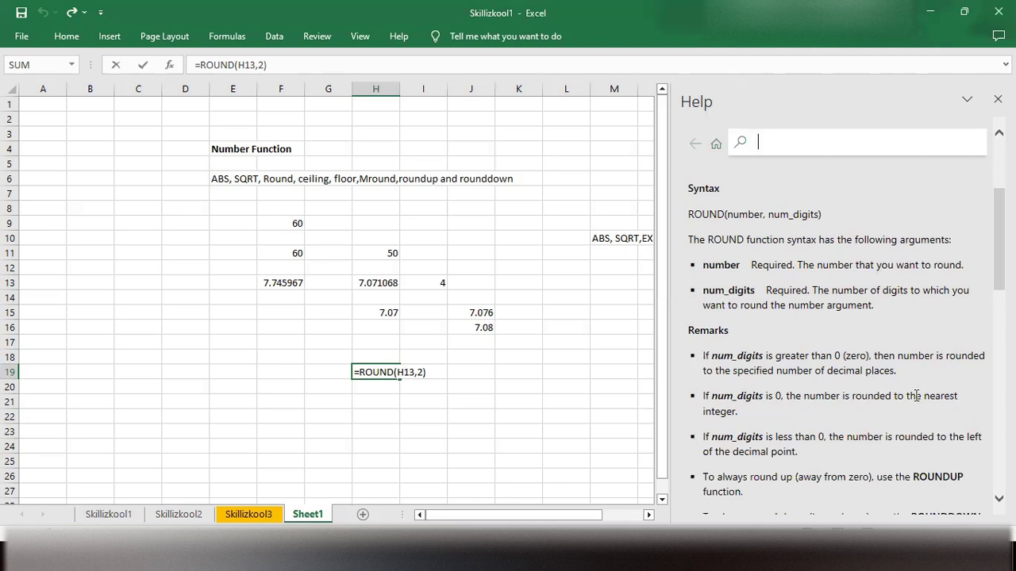
# Enter the formula =ROUND(H13,0) in cell H21 to round H13 to the nearest integer
pyautogui.click(373, 407)
pyautogui.doubleClick(373, 401)
pyautogui.write('=R')
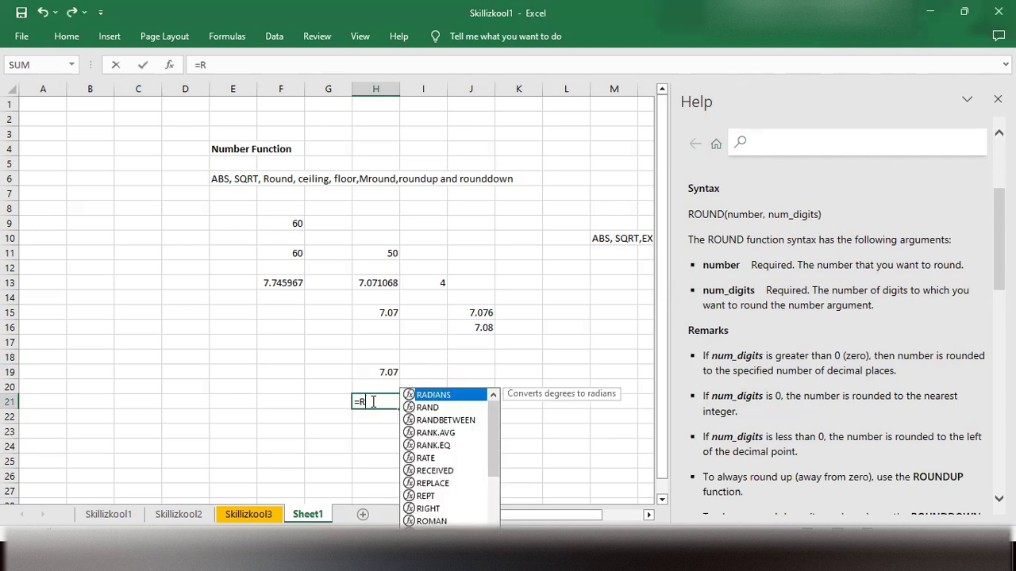
pyautogui.write('ound')
pyautogui.press('Tab')
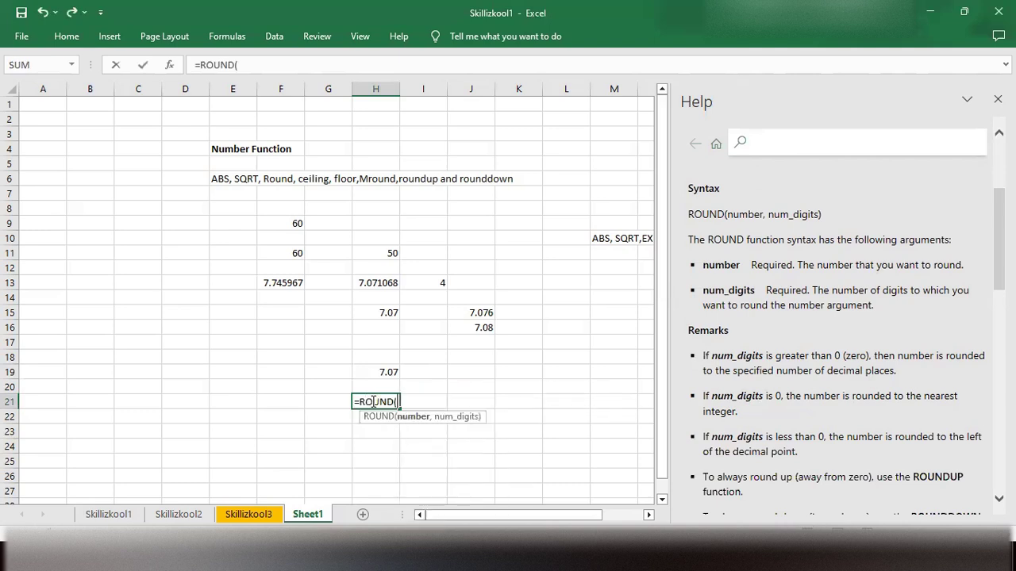
pyautogui.click(383, 283)
pyautogui.write(',0)')
pyautogui.press('Return')
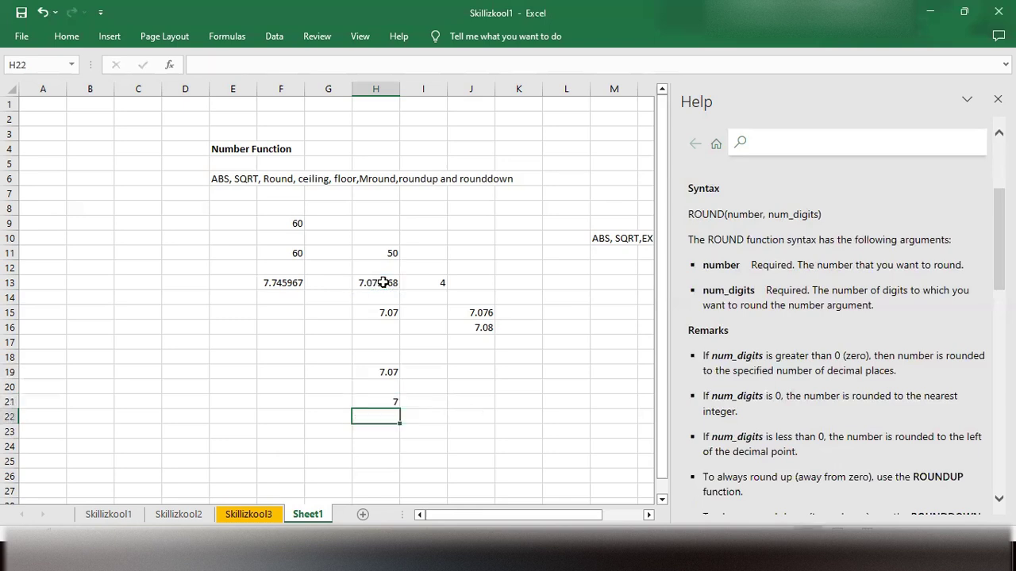
pyautogui.click(375, 402)
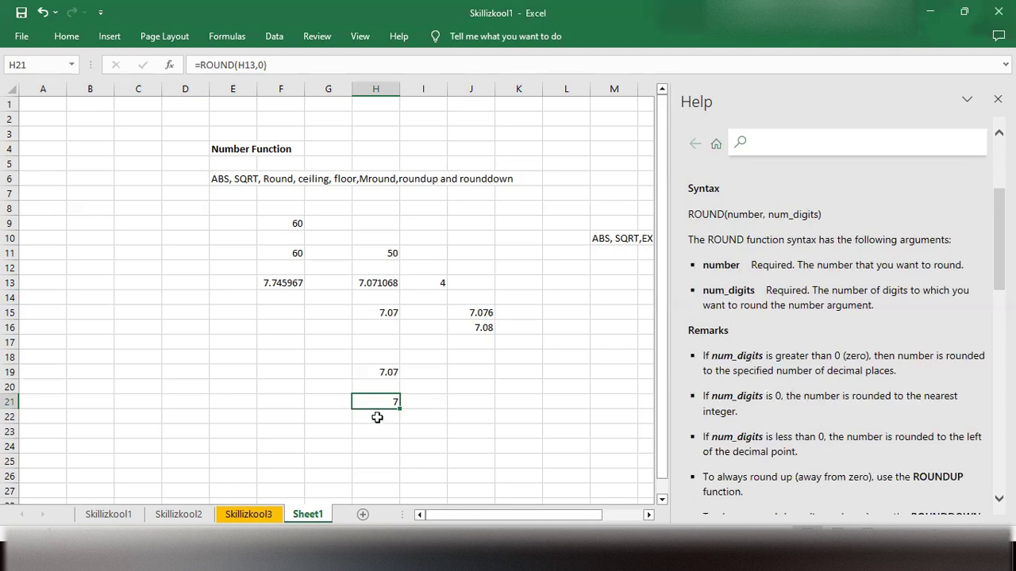
# Enter the formula =ROUND(H13,-2) in cell H23 to round H13 with a negative number of digits
pyautogui.click(372, 431)
pyautogui.write('=')
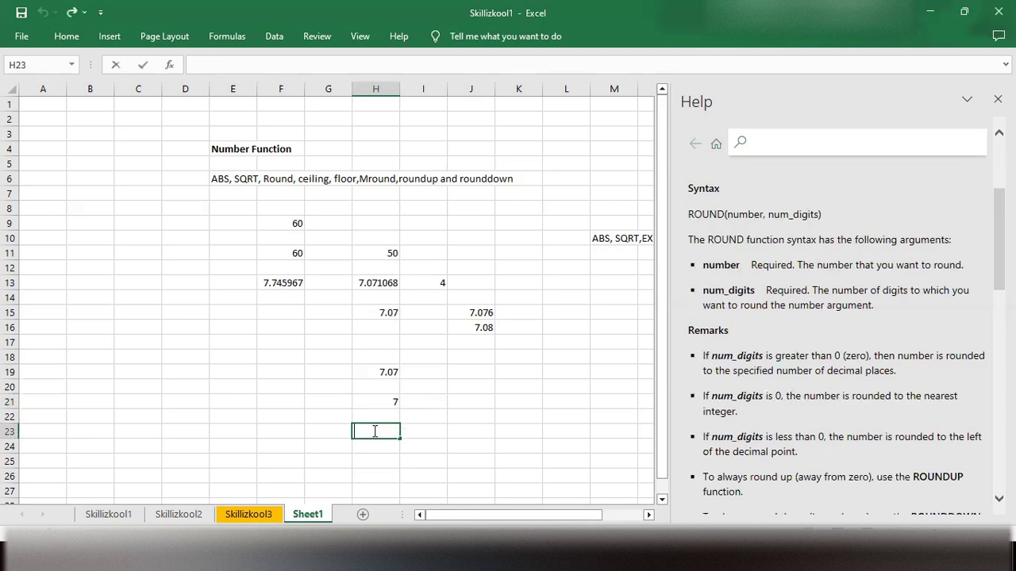
pyautogui.write('Round')
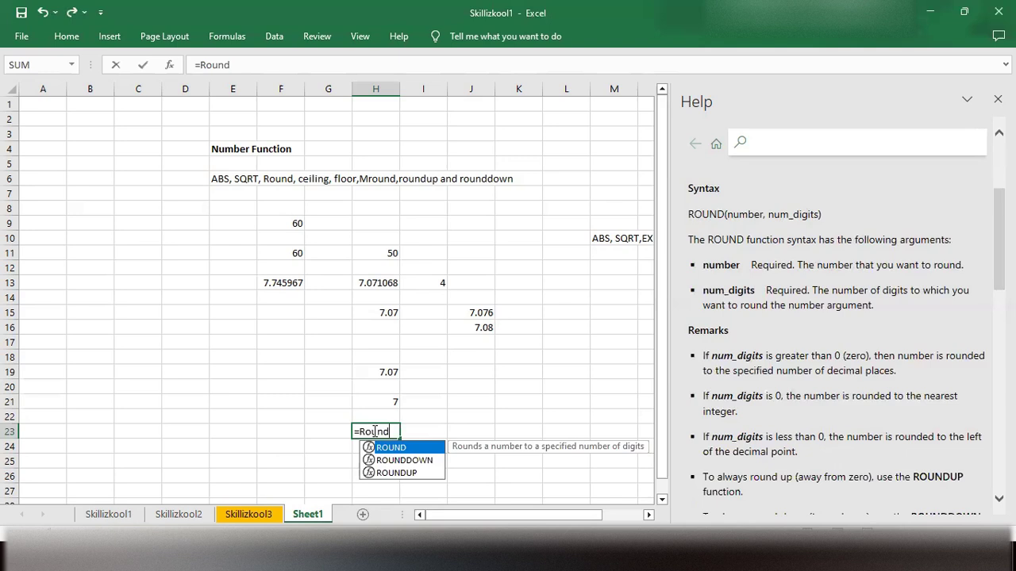
pyautogui.press('Tab')
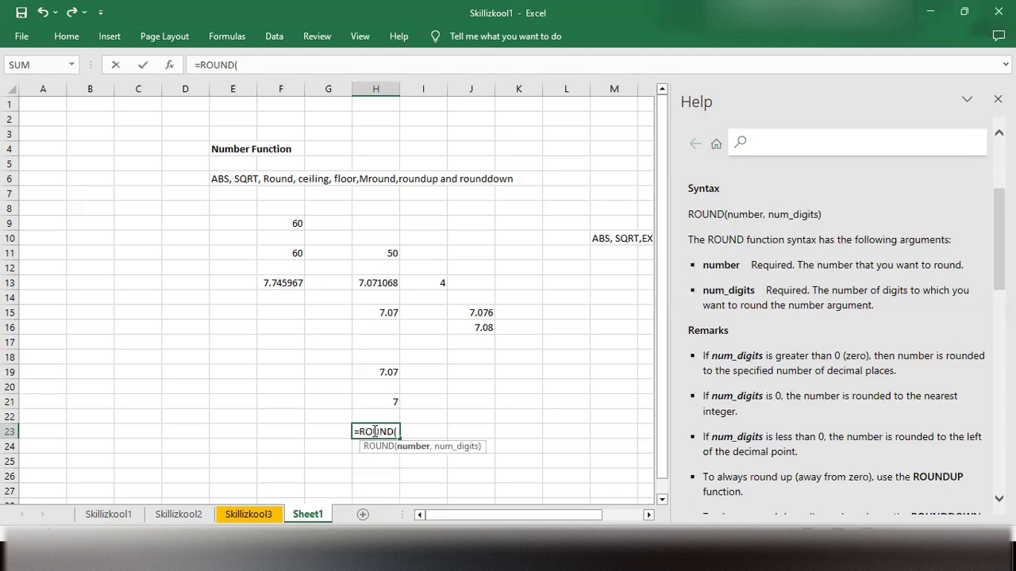
pyautogui.click(384, 286)
pyautogui.write(',-2')
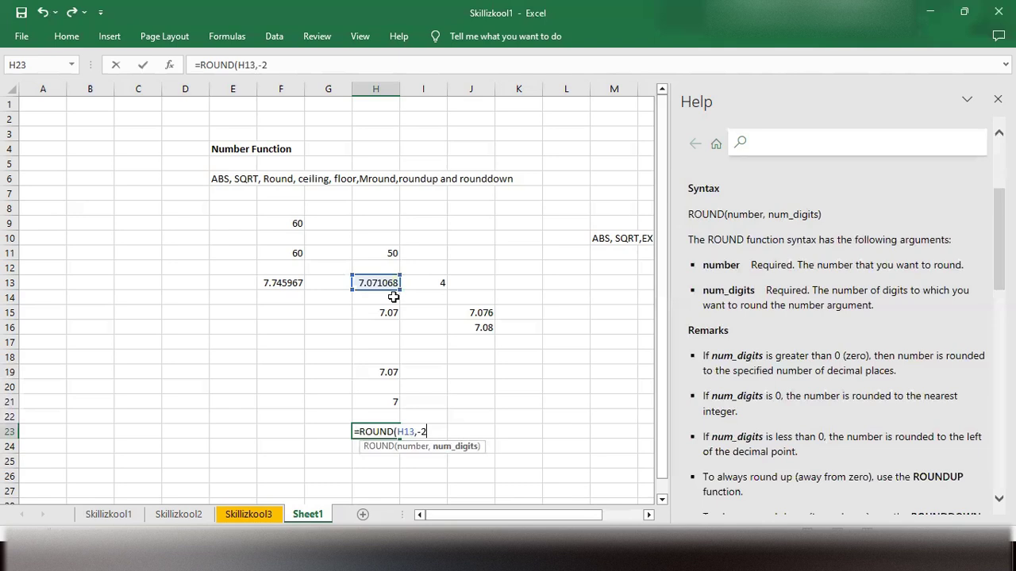
pyautogui.write(')')
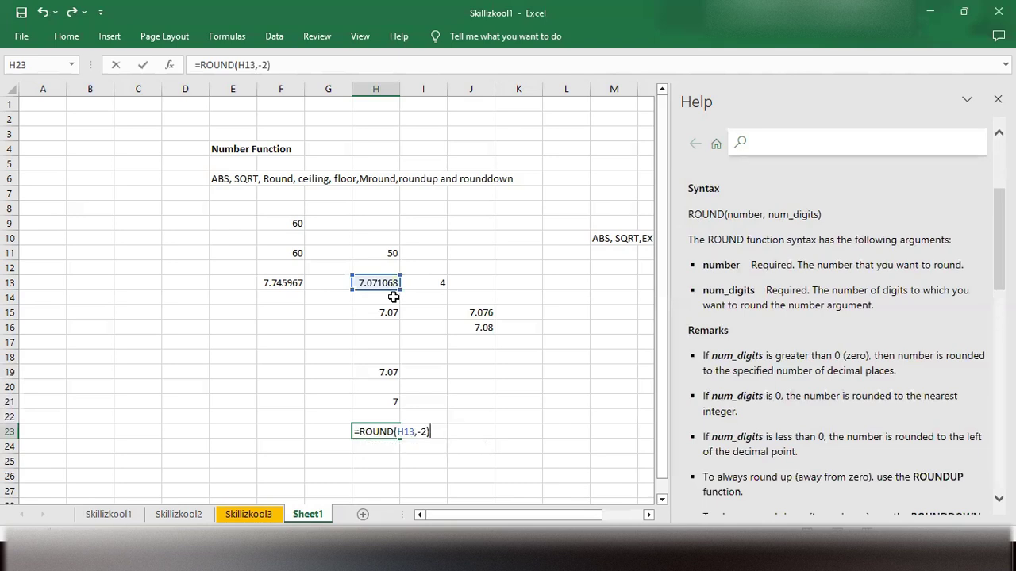
pyautogui.press('Return')
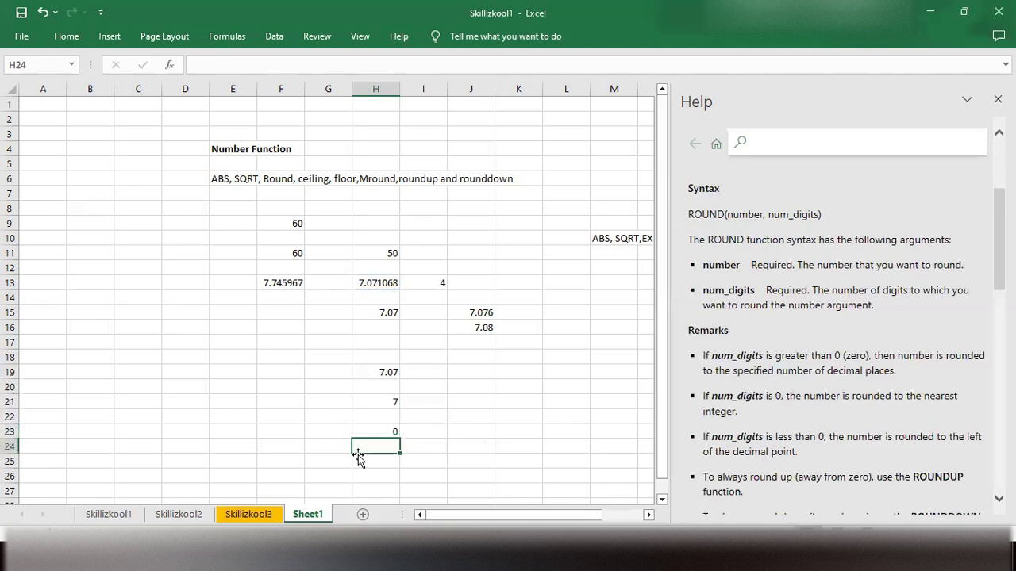
# Change the num_digits argument of the ROUND formula in H23 to -1
pyautogui.click(381, 432)
pyautogui.doubleClick(381, 432)
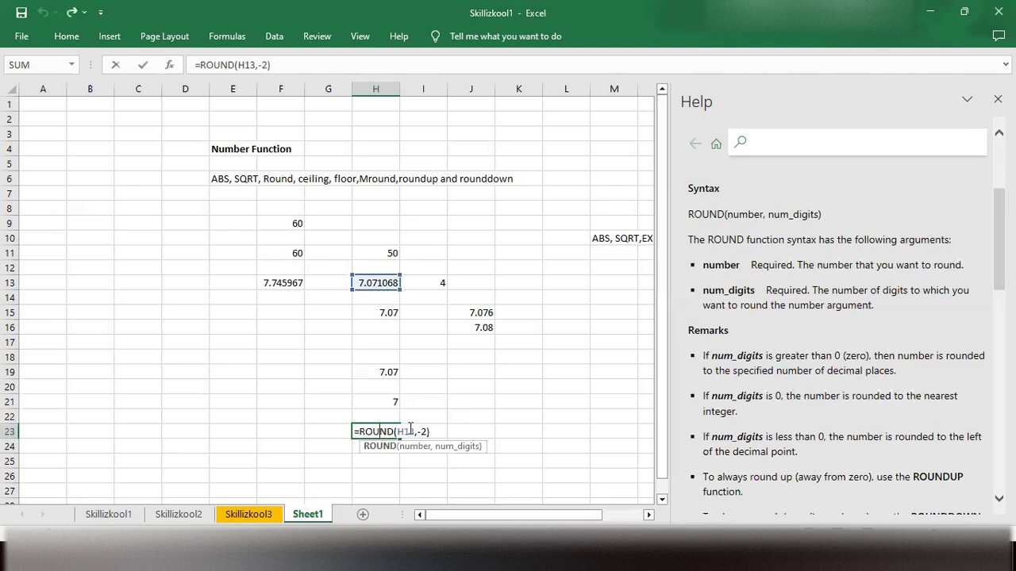
pyautogui.press('BackSpace')
pyautogui.write('1')
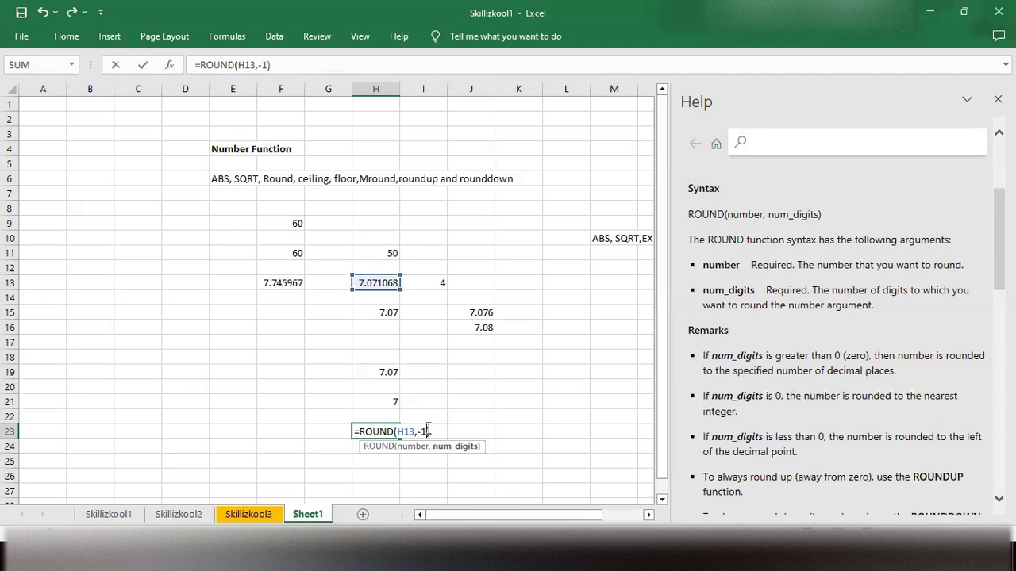
pyautogui.press('Return')
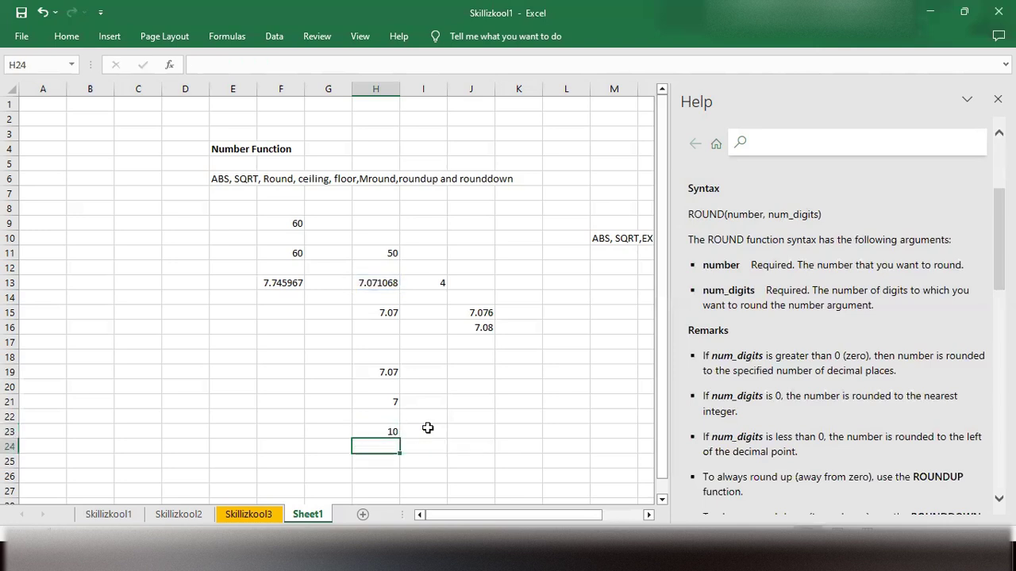
# Set the num_digits argument of the ROUND formula in H23 to -2
pyautogui.click(376, 432)
pyautogui.doubleClick(375, 432)
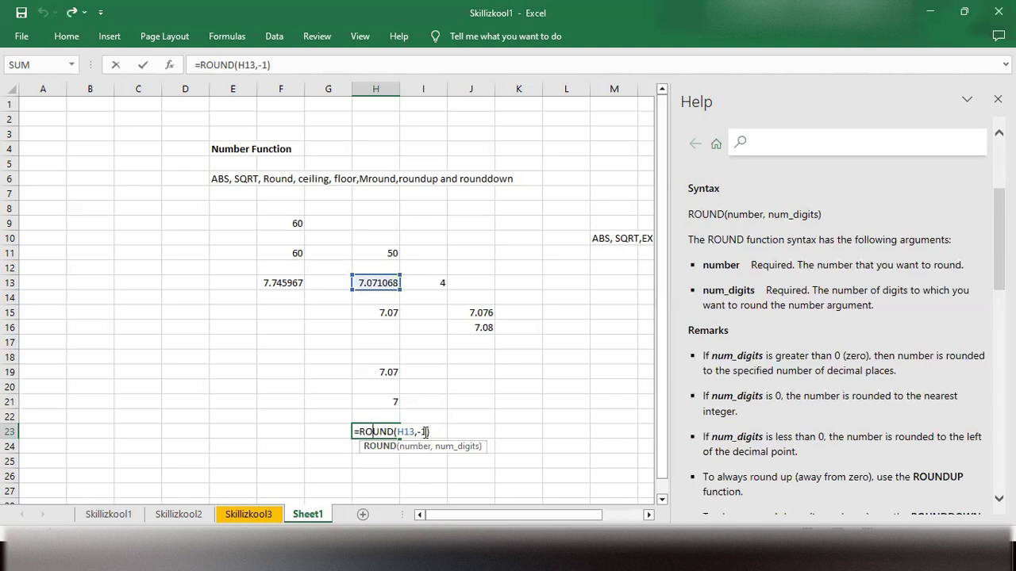
pyautogui.click(426, 432)
pyautogui.press('BackSpace')
pyautogui.press('BackSpace')
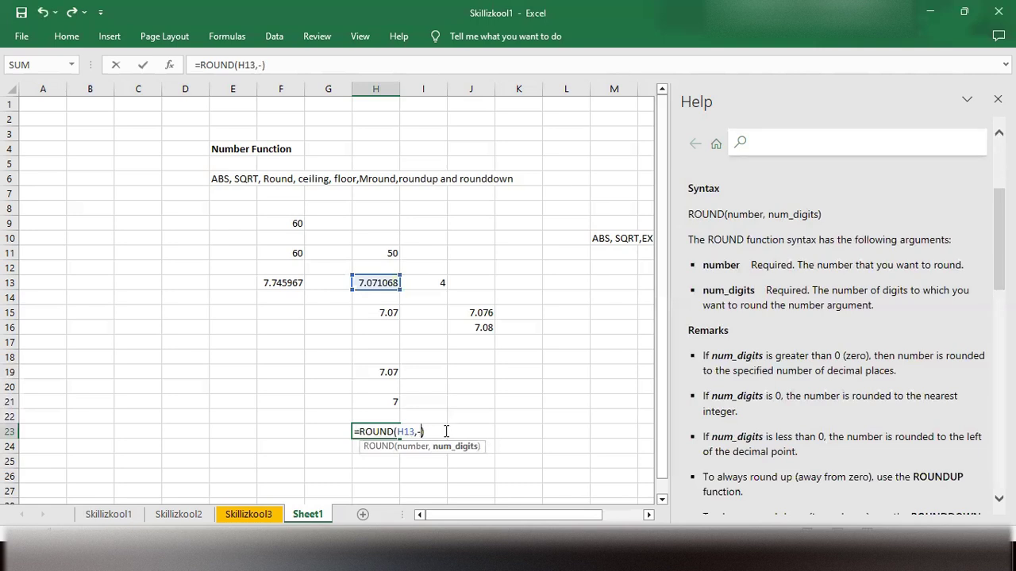
pyautogui.write('2')
pyautogui.press('BackSpace')
pyautogui.write('-2')
pyautogui.press('Return')
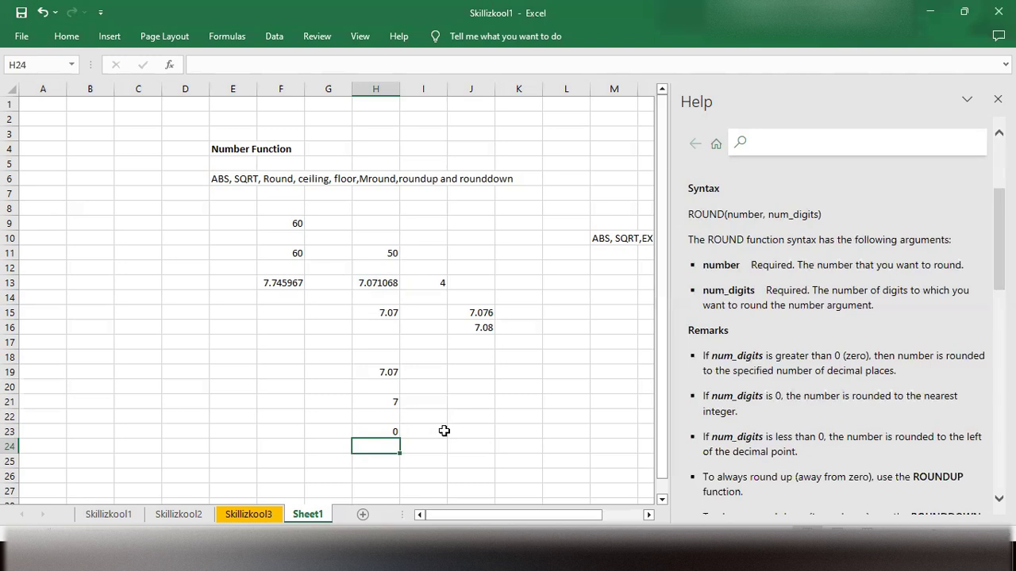
# Examine the ROUND help article's remaining remarks and its table of example formulas, including those with negative num_digits
pyautogui.scroll(-3, 756, 444)
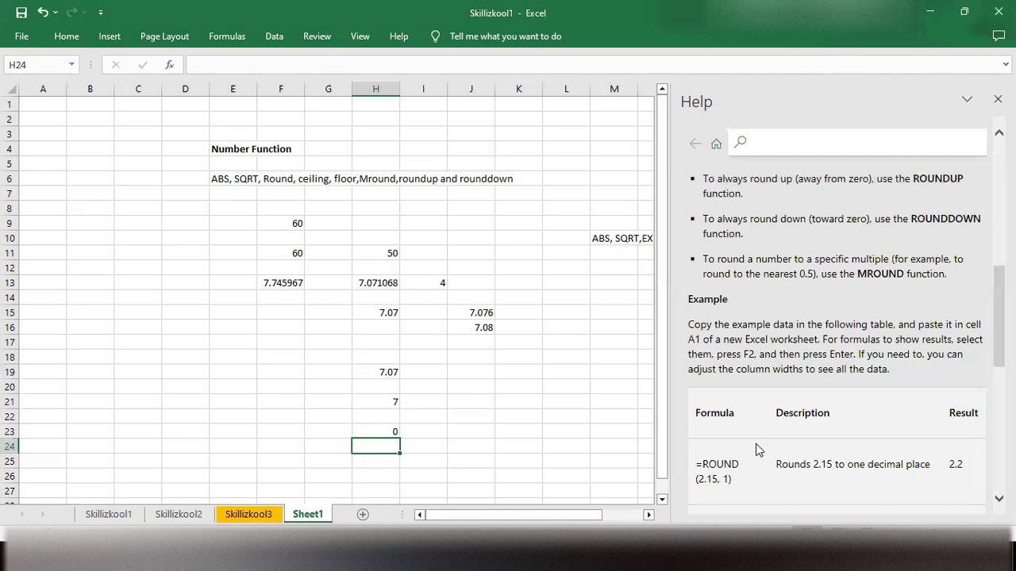
pyautogui.scroll(1, 756, 443)
pyautogui.scroll(-5, 756, 445)
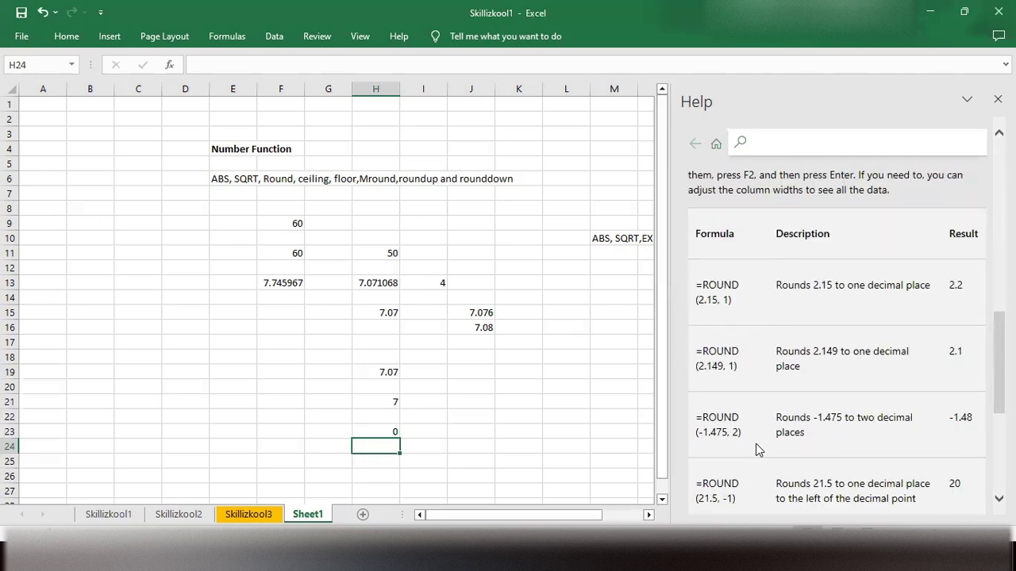
pyautogui.scroll(-3, 755, 446)
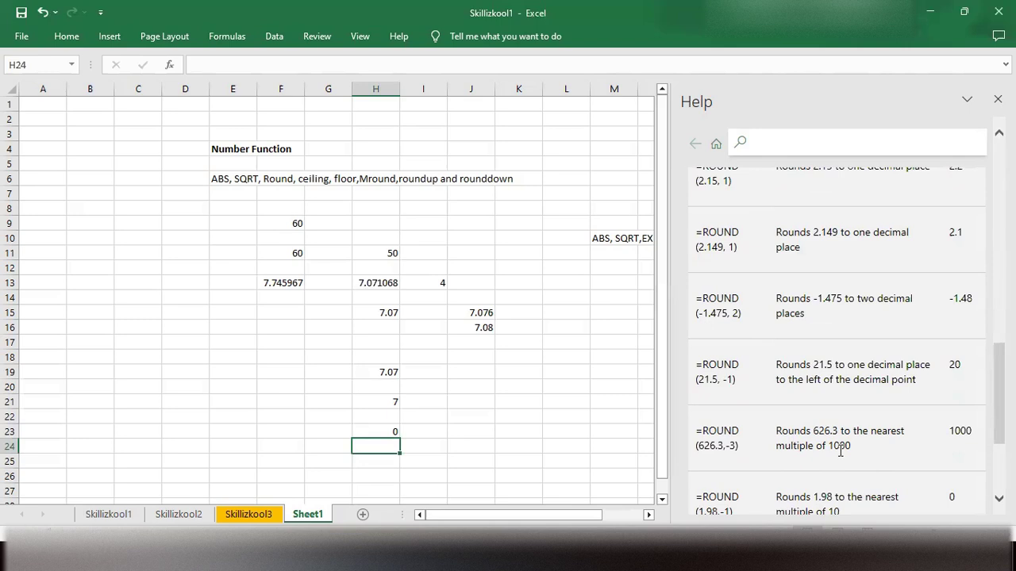
pyautogui.scroll(-1, 840, 452)
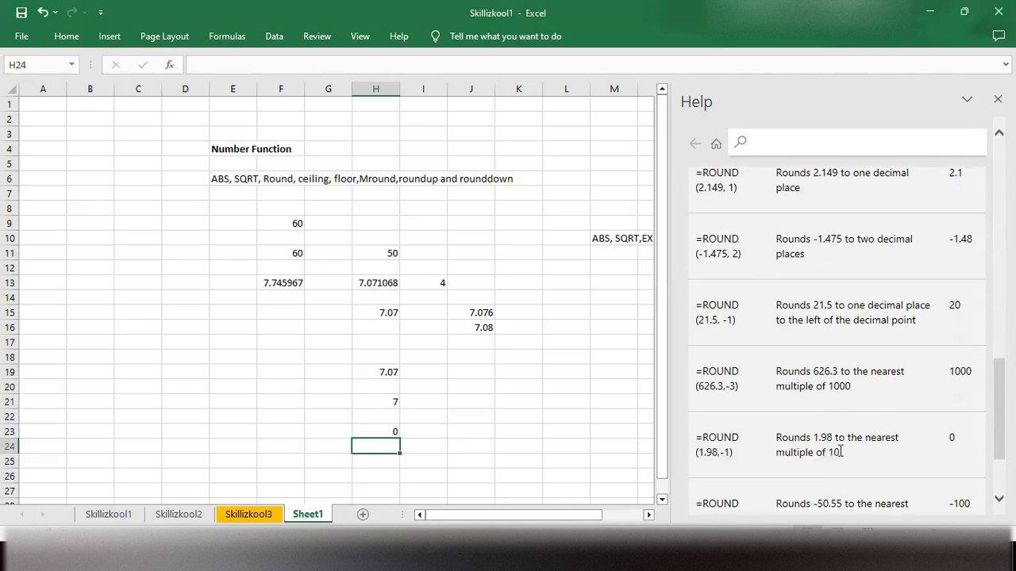
pyautogui.scroll(5, 841, 452)
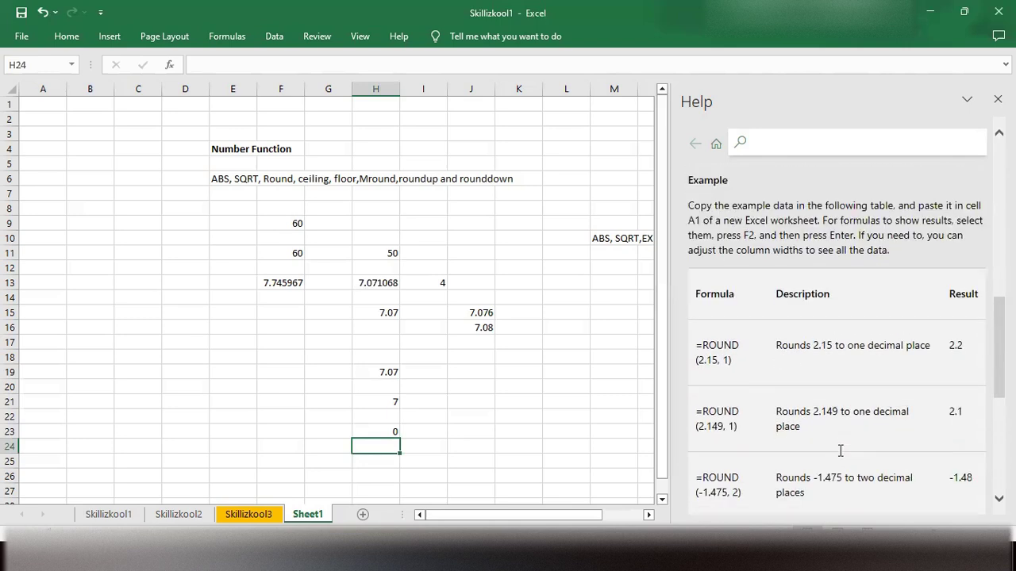
pyautogui.scroll(-6, 840, 451)
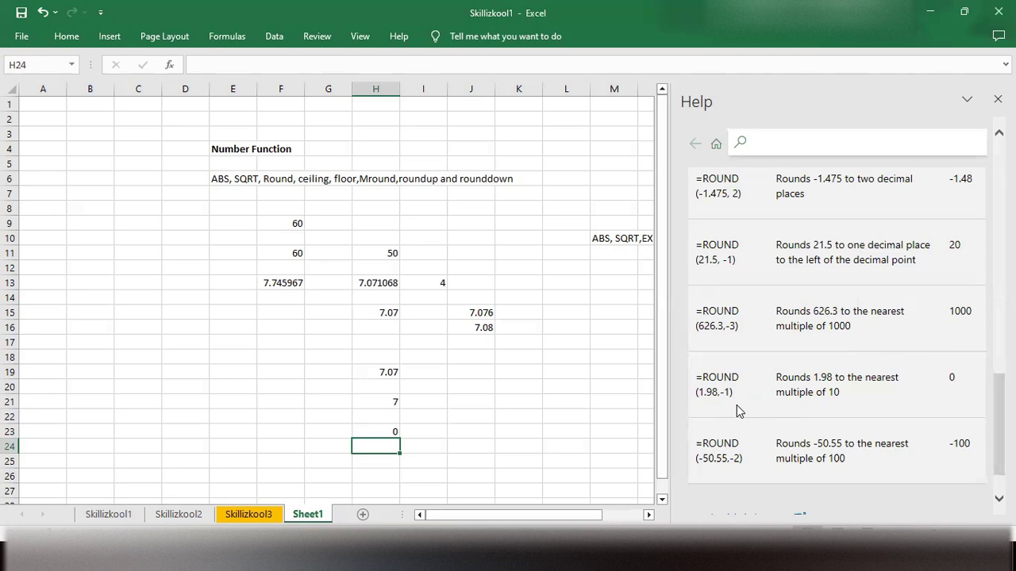
pyautogui.scroll(-2, 738, 411)
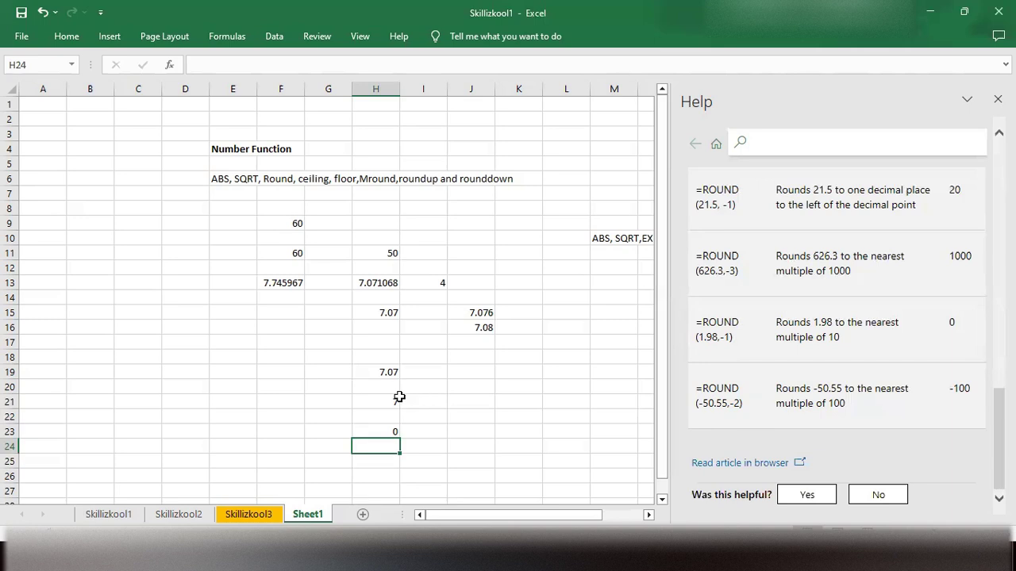
# Inspect the ROUND formula in cell H23 together with the cell it references
pyautogui.click(389, 430)
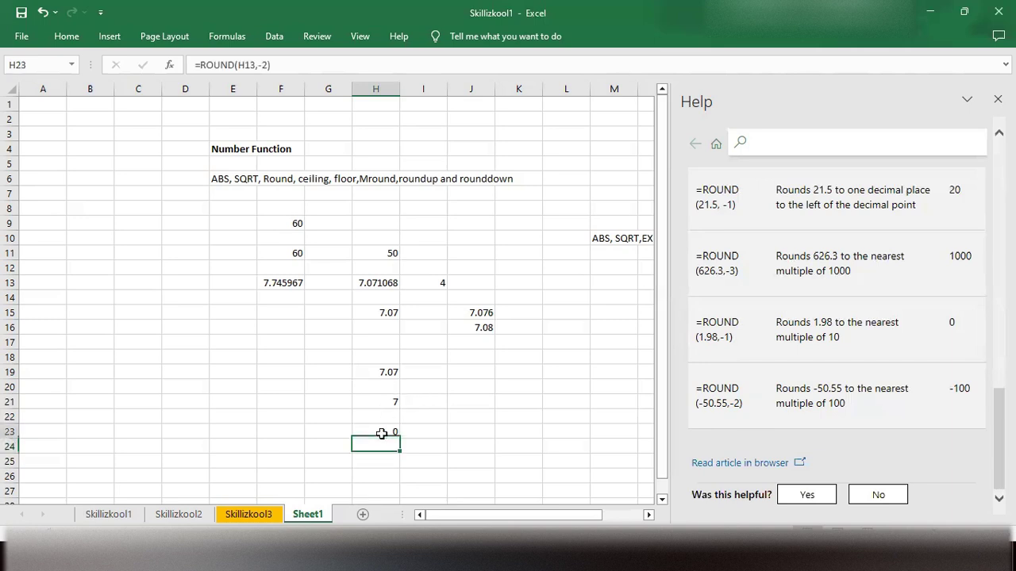
pyautogui.doubleClick(383, 433)
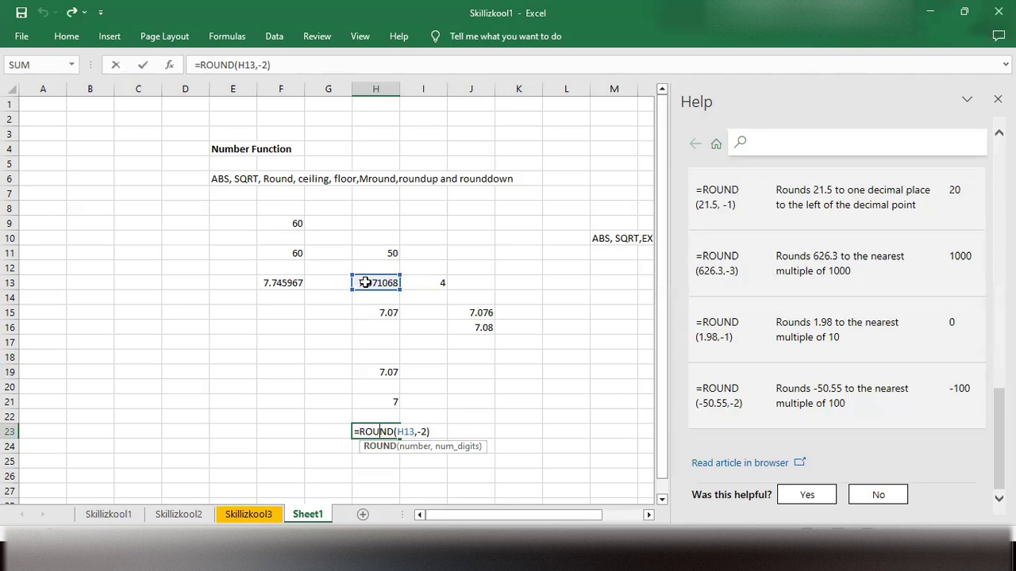
pyautogui.click(437, 431)
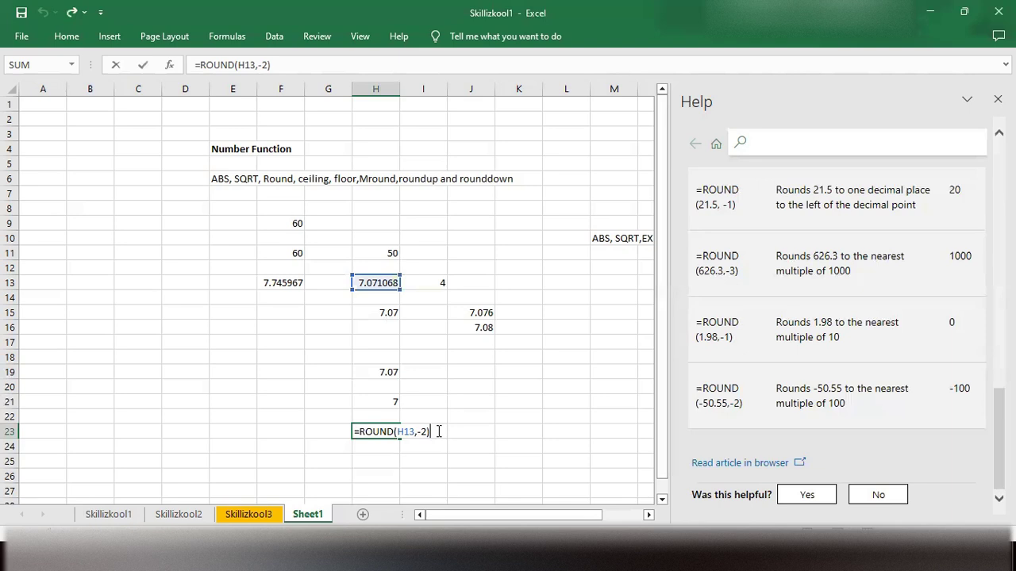
pyautogui.press('Return')
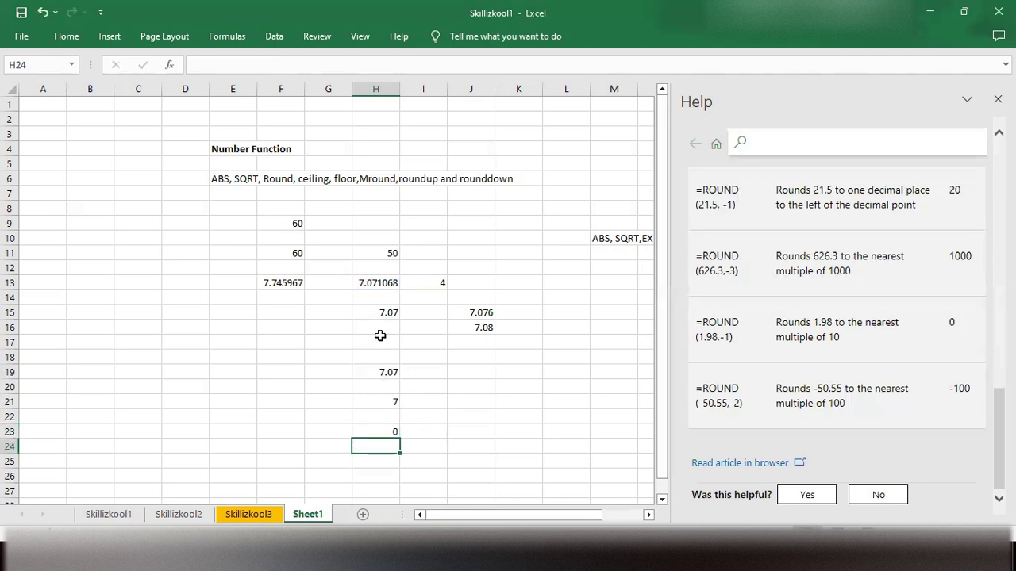
# Change the num_digits argument of the ROUND formula in cell H23 to -1
pyautogui.doubleClick(378, 432)
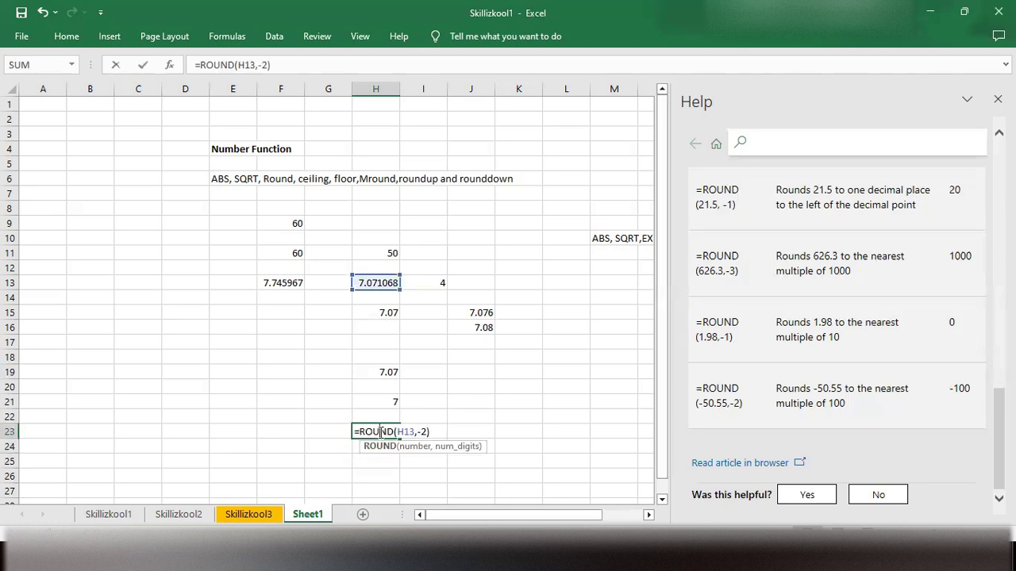
pyautogui.click(424, 432)
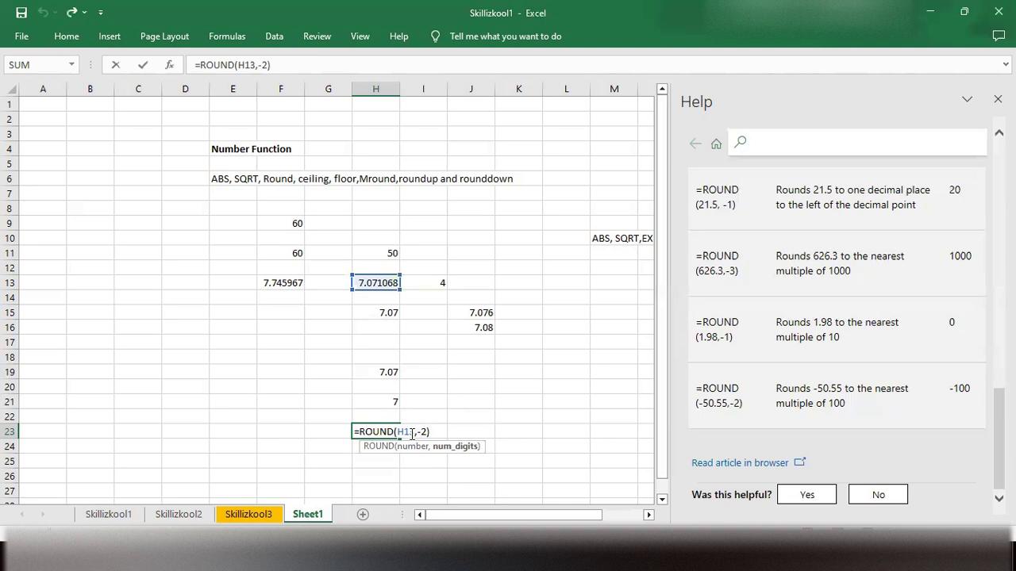
pyautogui.press('BackSpace')
pyautogui.write('1')
pyautogui.click(437, 431)
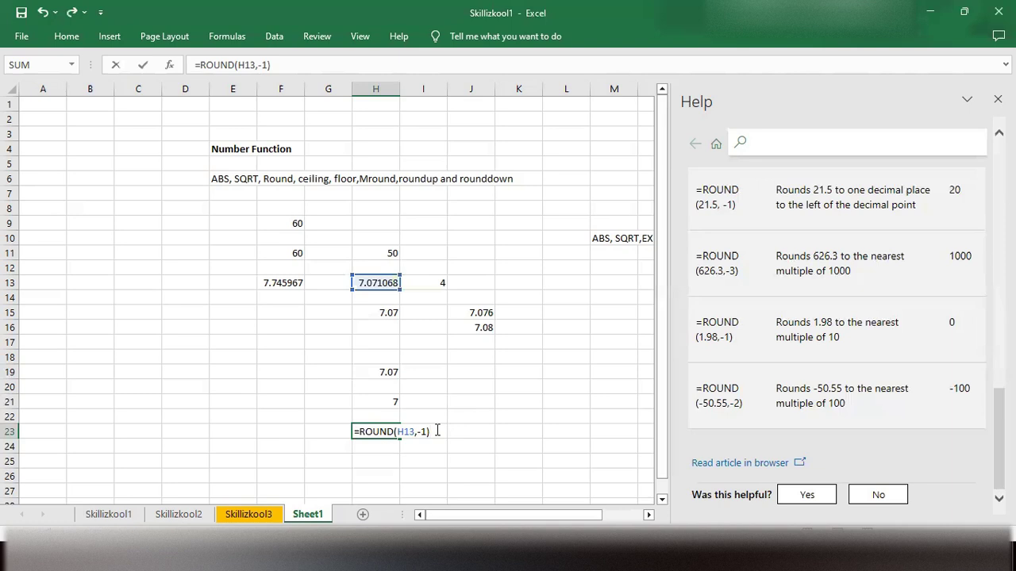
pyautogui.press('Return')
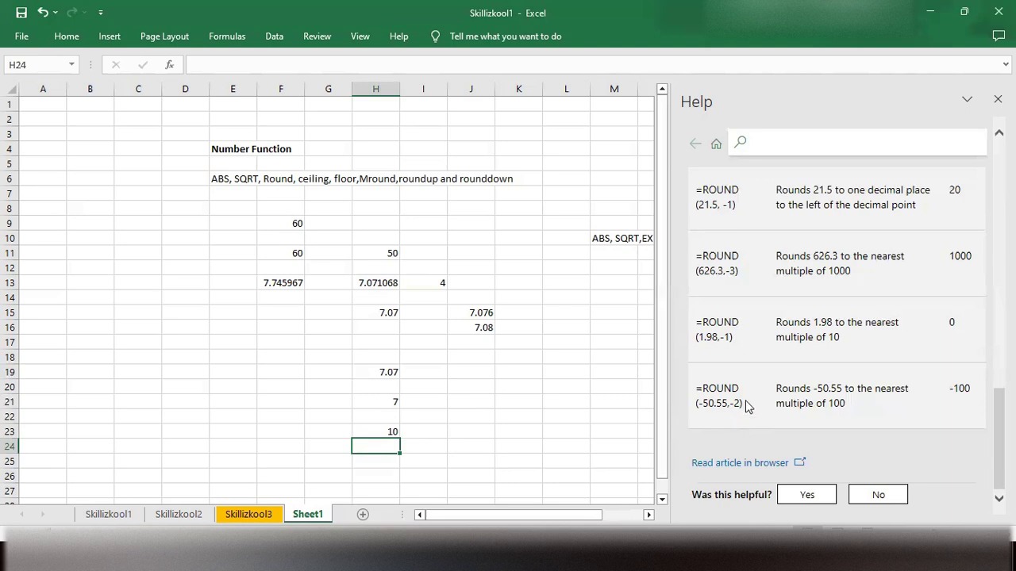
# Review the ROUND help article's description, its remarks on num_digits and related rounding functions, and its example formulas
pyautogui.scroll(5, 745, 400)
pyautogui.scroll(3, 731, 415)
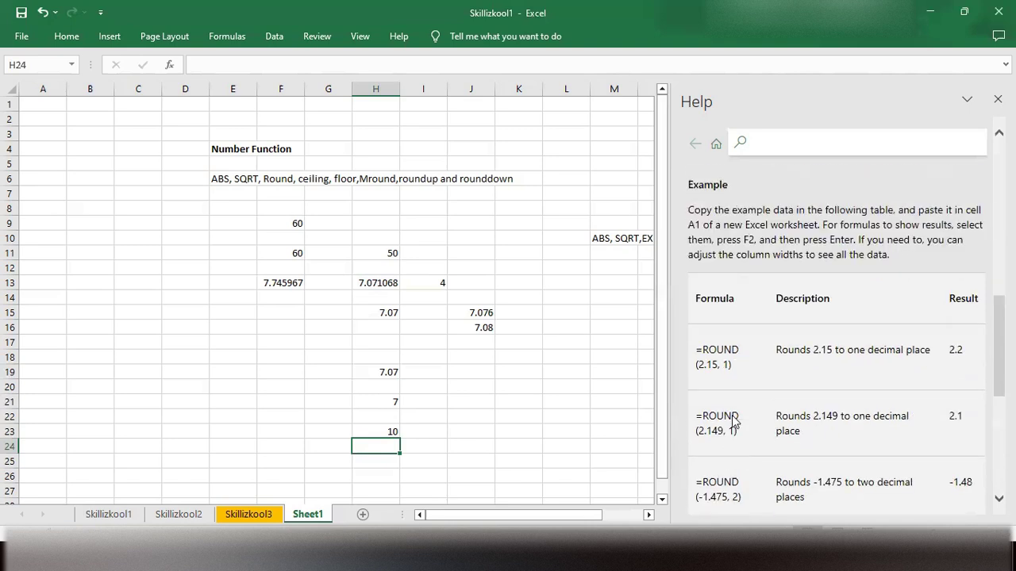
pyautogui.scroll(5, 734, 421)
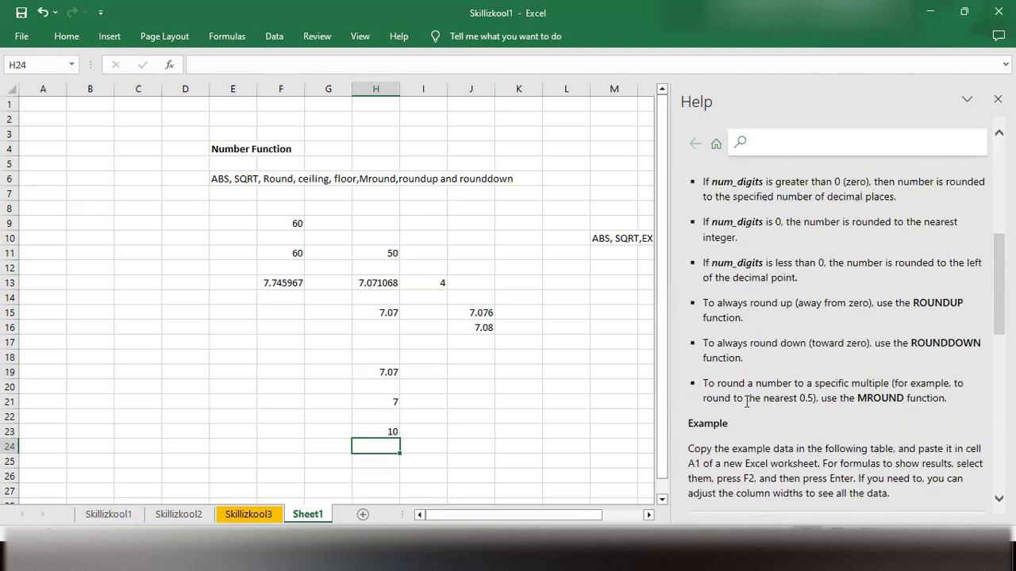
pyautogui.scroll(2, 753, 340)
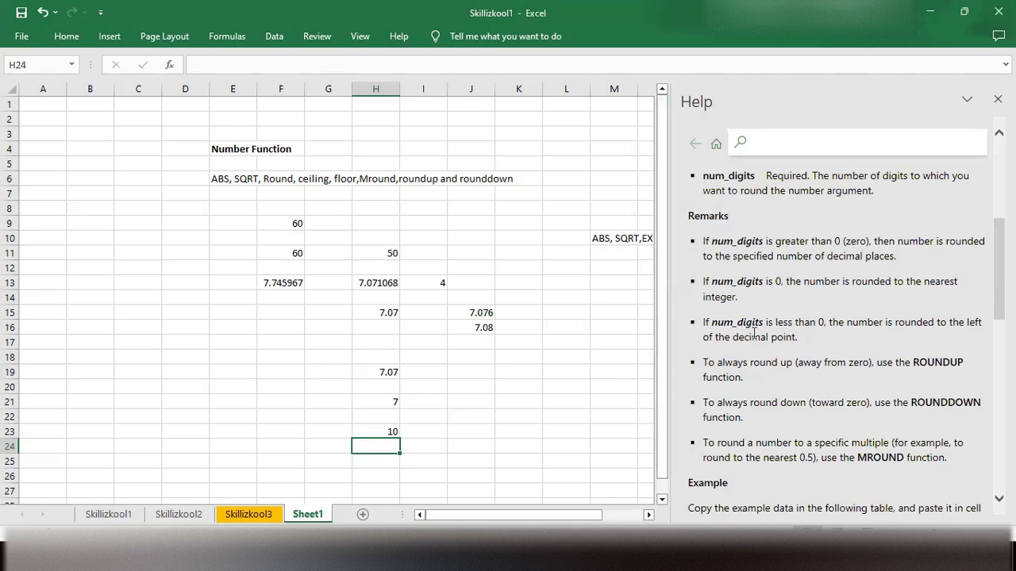
pyautogui.scroll(-1, 476, 401)
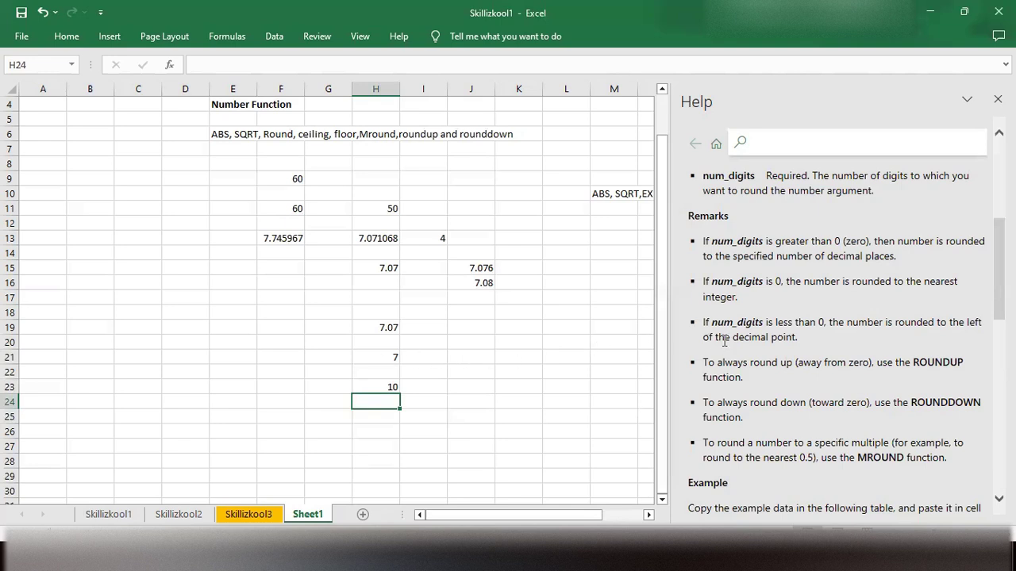
pyautogui.scroll(-3, 833, 385)
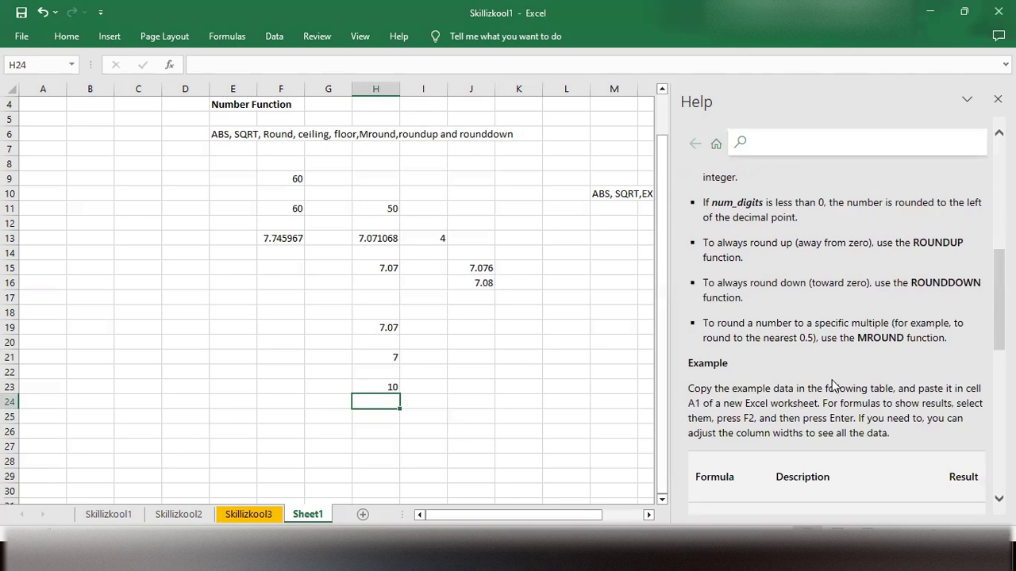
pyautogui.scroll(-15, 833, 384)
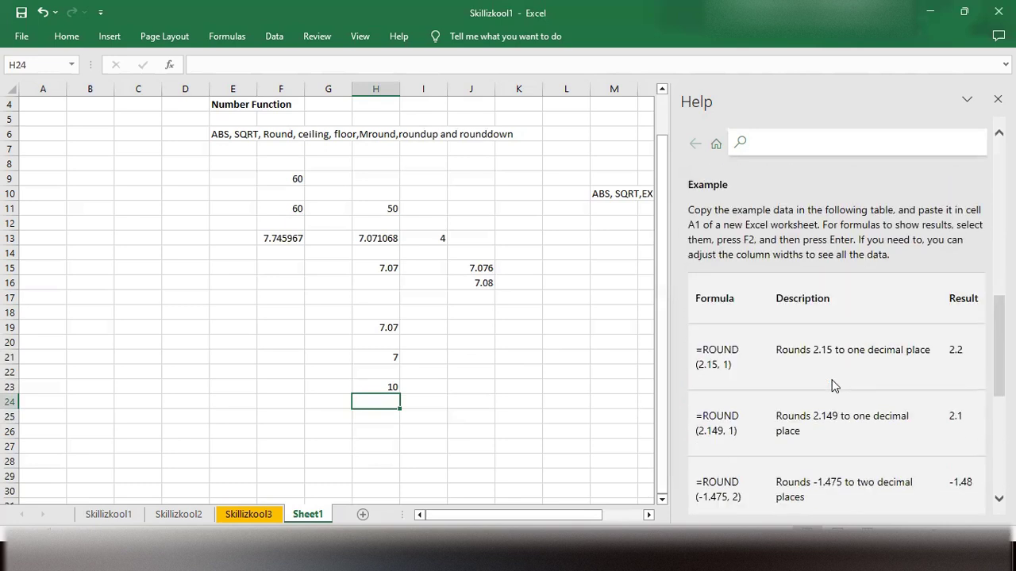
pyautogui.scroll(15, 832, 384)
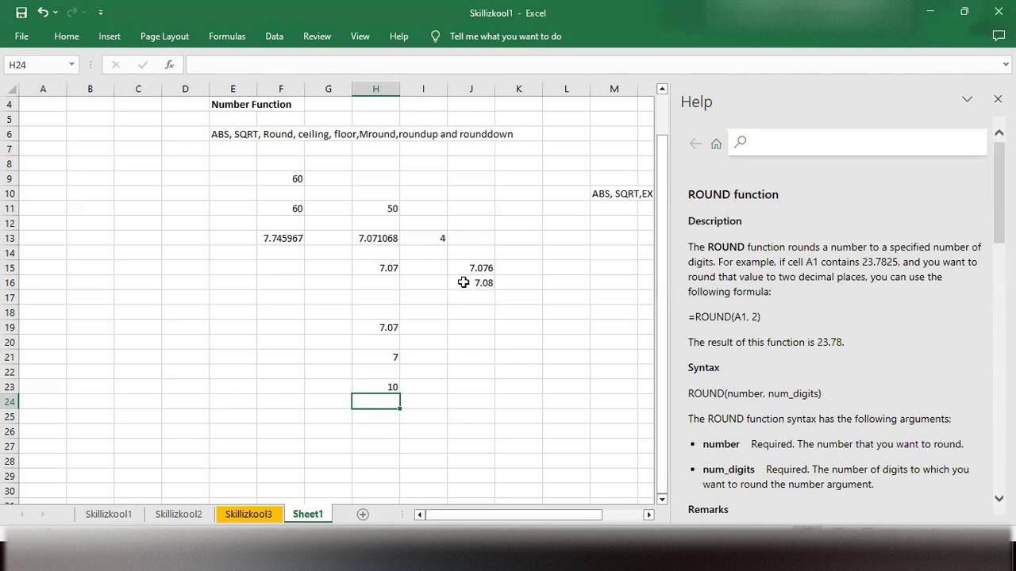
pyautogui.scroll(-4, 753, 276)
pyautogui.scroll(-10, 752, 276)
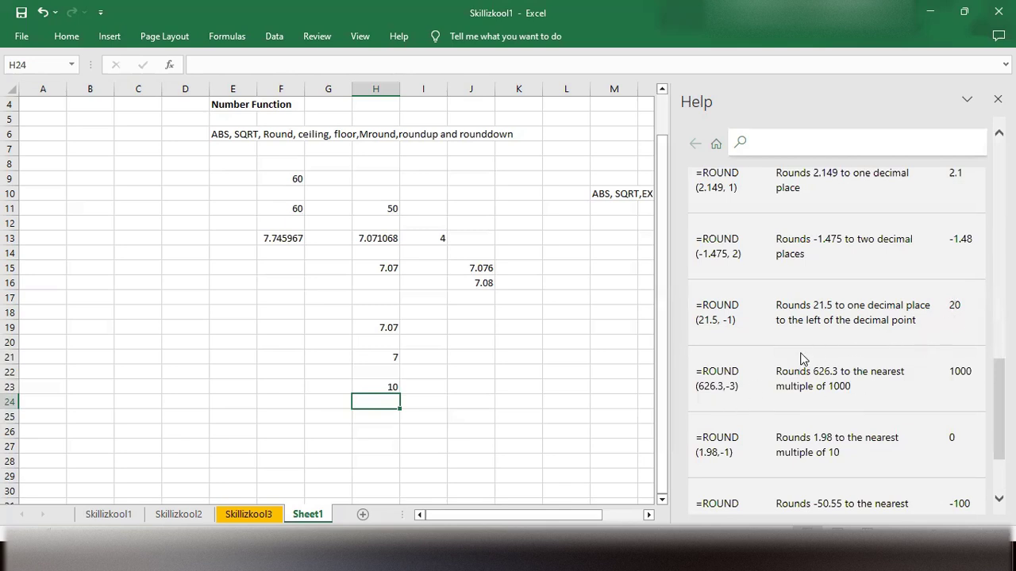
pyautogui.scroll(-3, 801, 359)
pyautogui.scroll(6, 802, 359)
pyautogui.scroll(1, 435, 429)
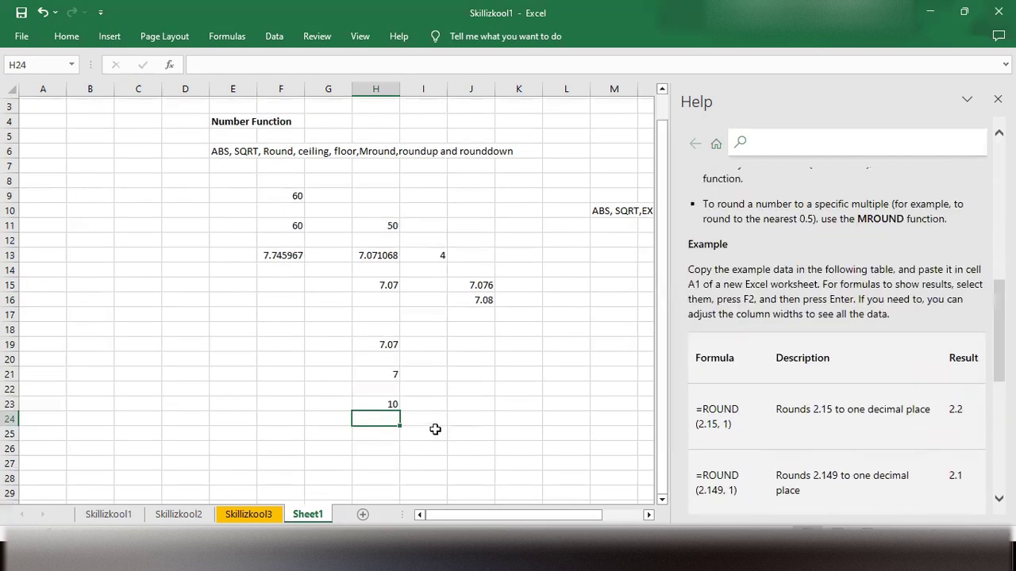
# Start a CEILING formula in cell G26 and open the help article for the CEILING function
pyautogui.scroll(1, 435, 429)
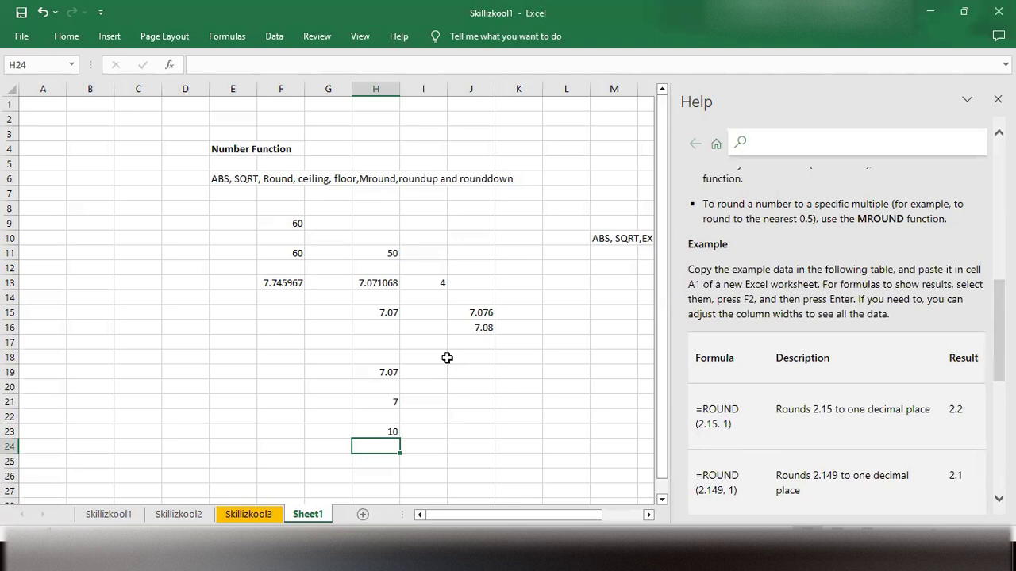
pyautogui.scroll(-3, 446, 358)
pyautogui.scroll(1, 338, 381)
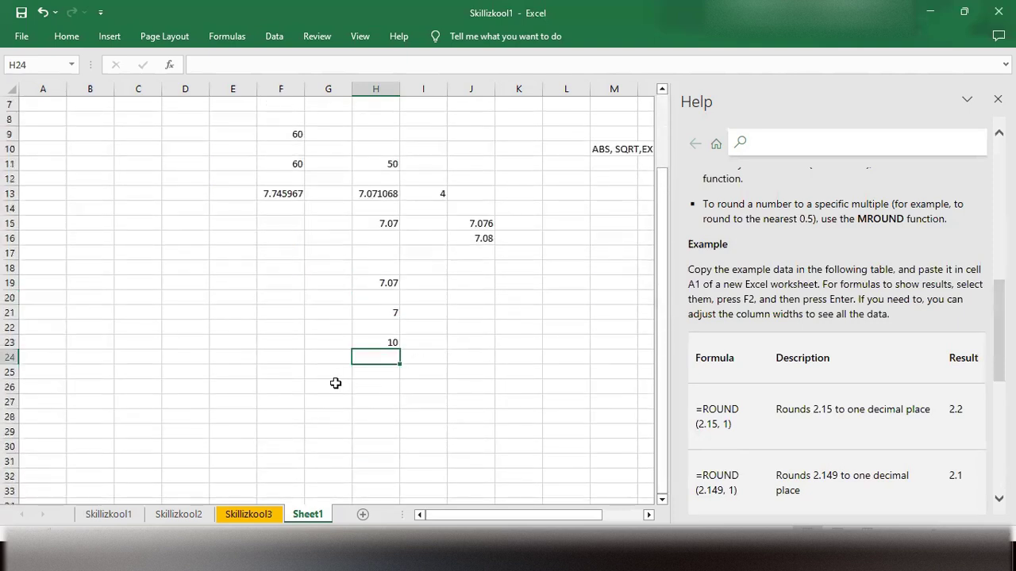
pyautogui.click(335, 385)
pyautogui.scroll(2, 332, 387)
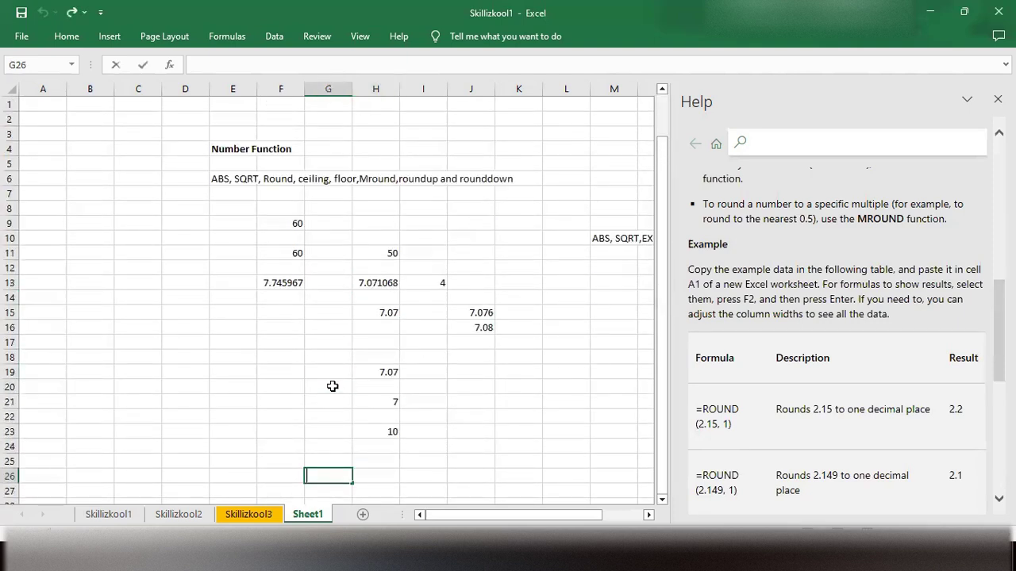
pyautogui.scroll(-2, 332, 387)
pyautogui.write('=c')
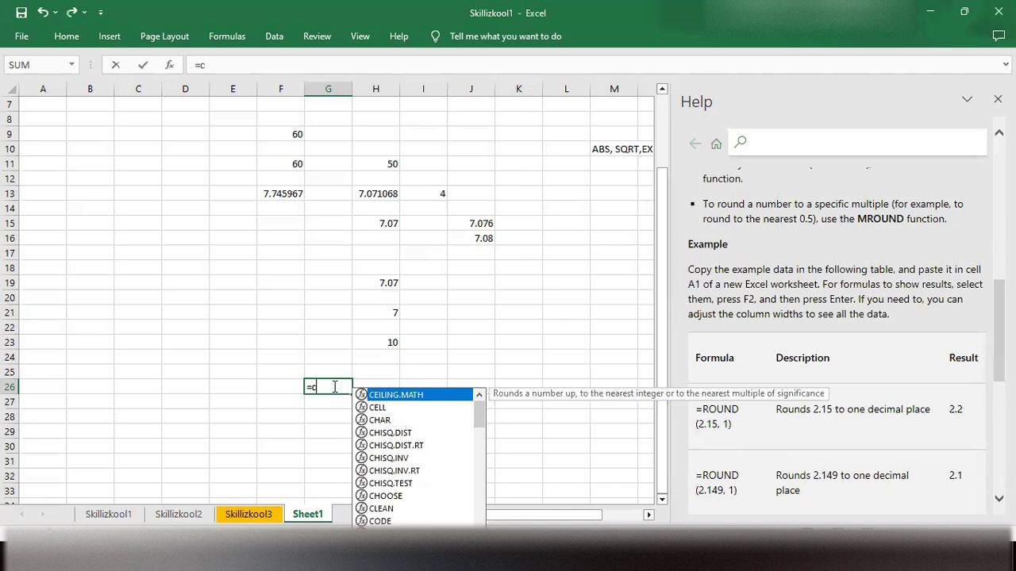
pyautogui.write('eiling')
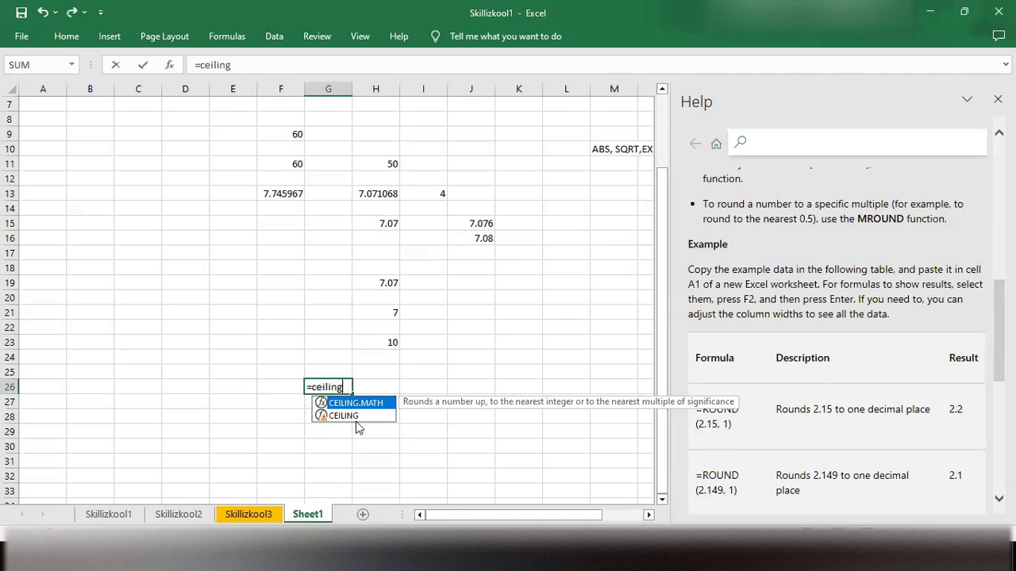
pyautogui.click(355, 416)
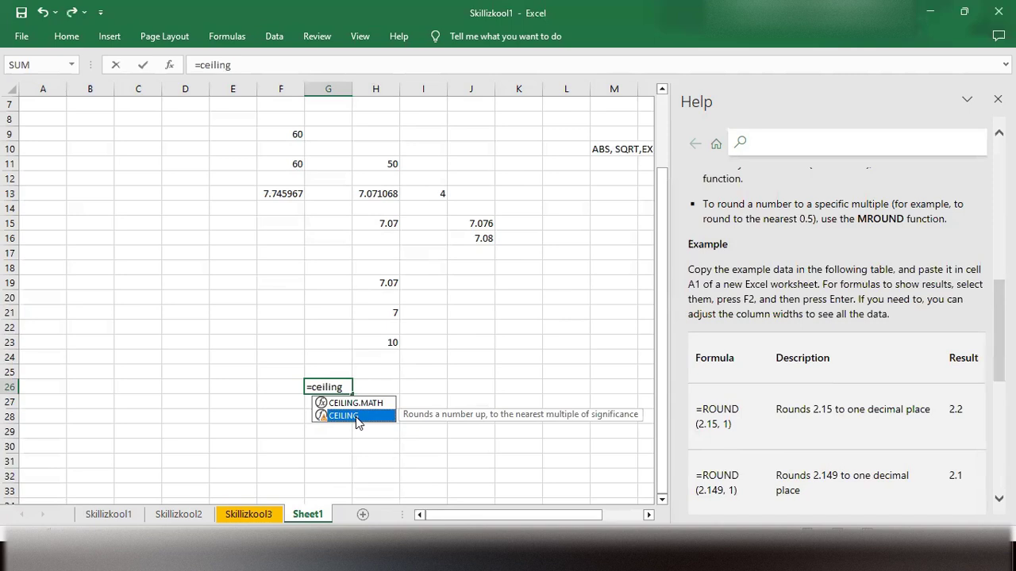
pyautogui.doubleClick(355, 417)
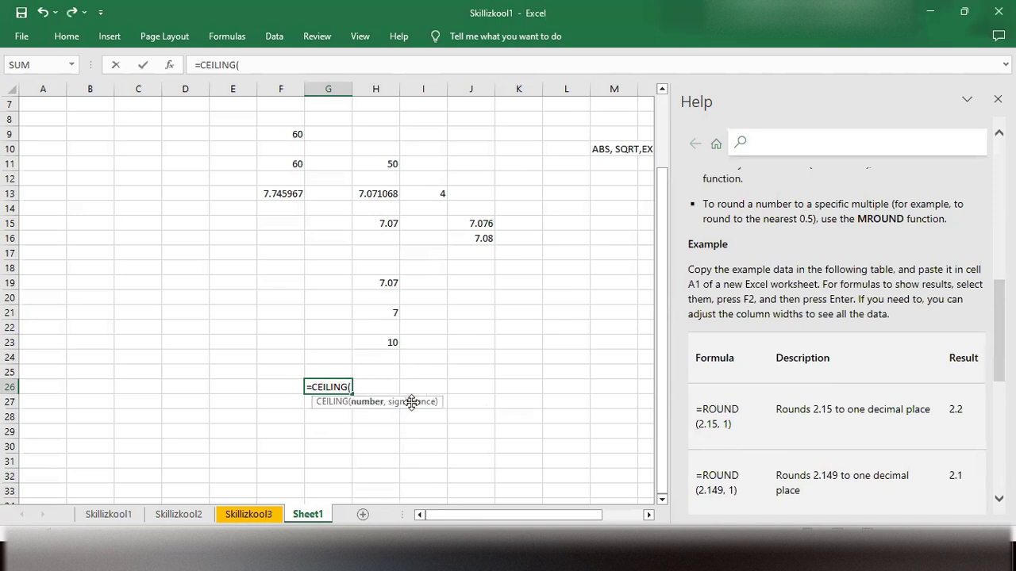
pyautogui.click(335, 403)
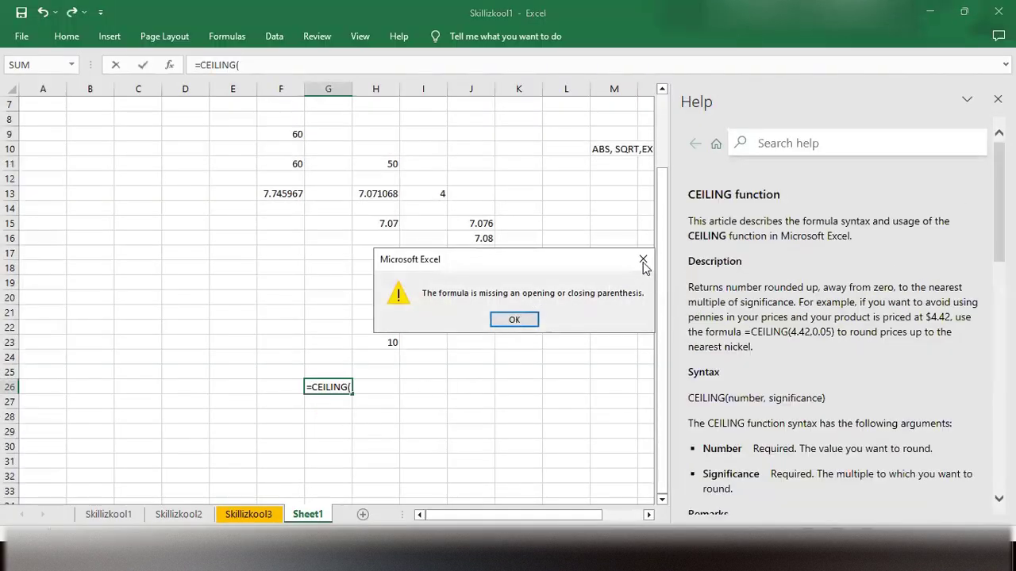
# Dismiss the parenthesis warning and rebuild the CEILING formula in G26 with H13 as its number argument, ready for the significance argument
pyautogui.doubleClick(513, 324)
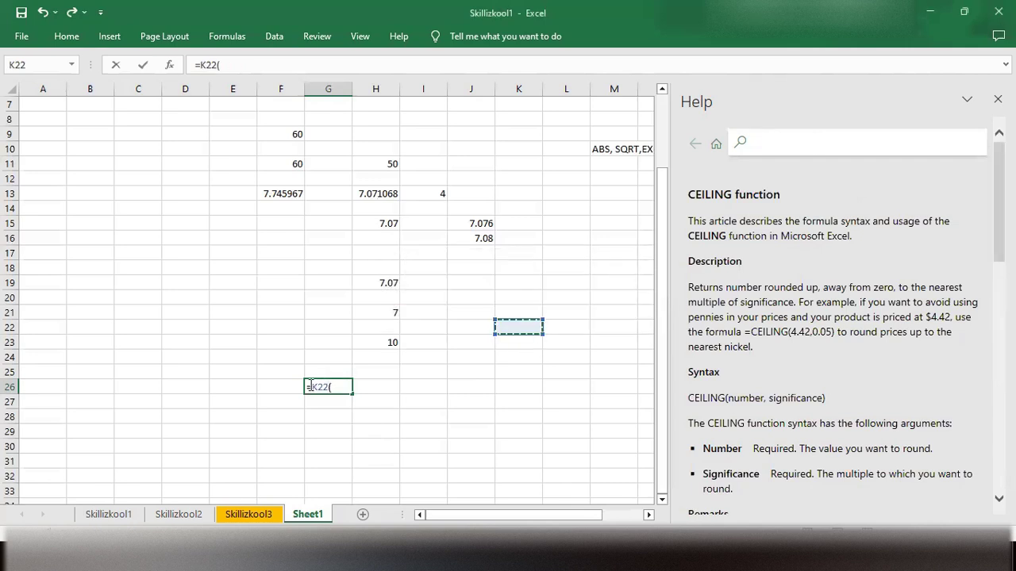
pyautogui.click(344, 388)
pyautogui.press('BackSpace')
pyautogui.press('BackSpace')
pyautogui.press('BackSpace')
pyautogui.press('BackSpace')
pyautogui.write('cei')
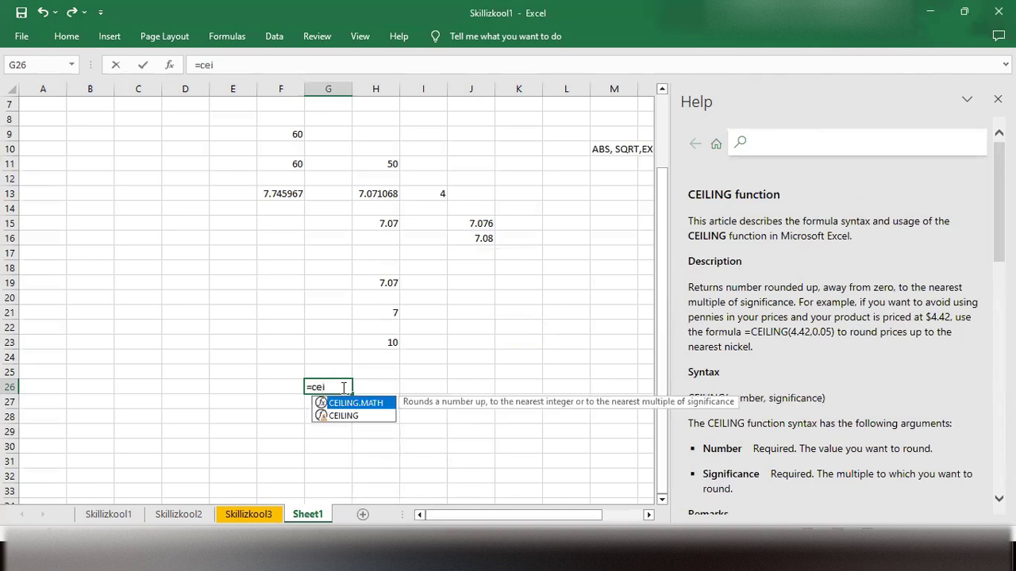
pyautogui.press('Down')
pyautogui.press('Tab')
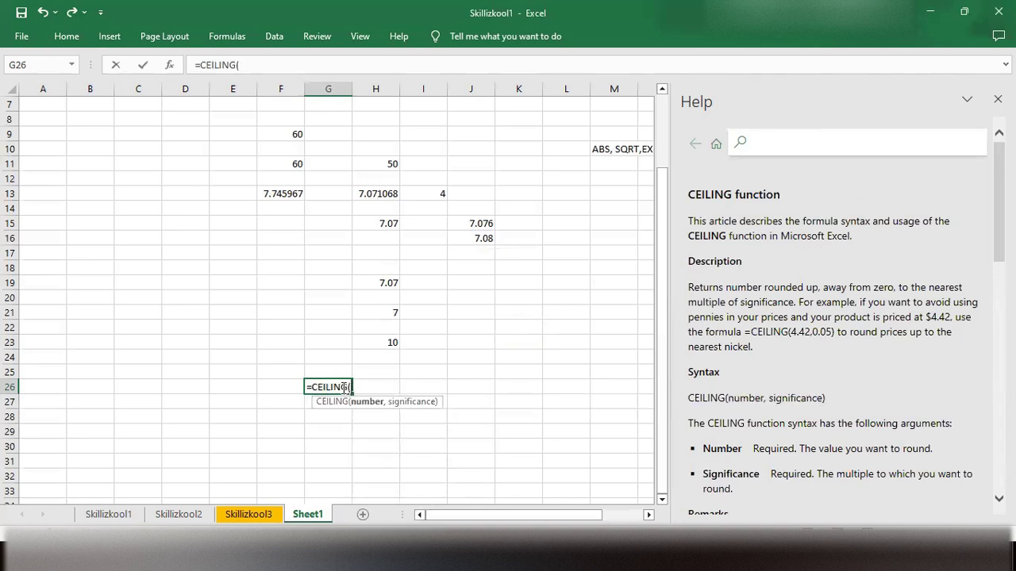
pyautogui.click(382, 192)
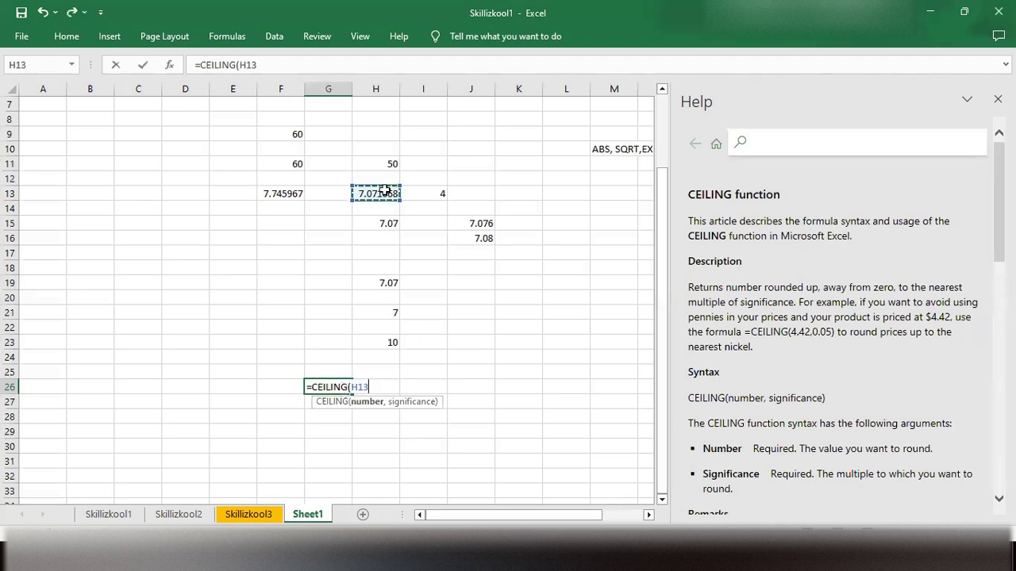
pyautogui.write(',')
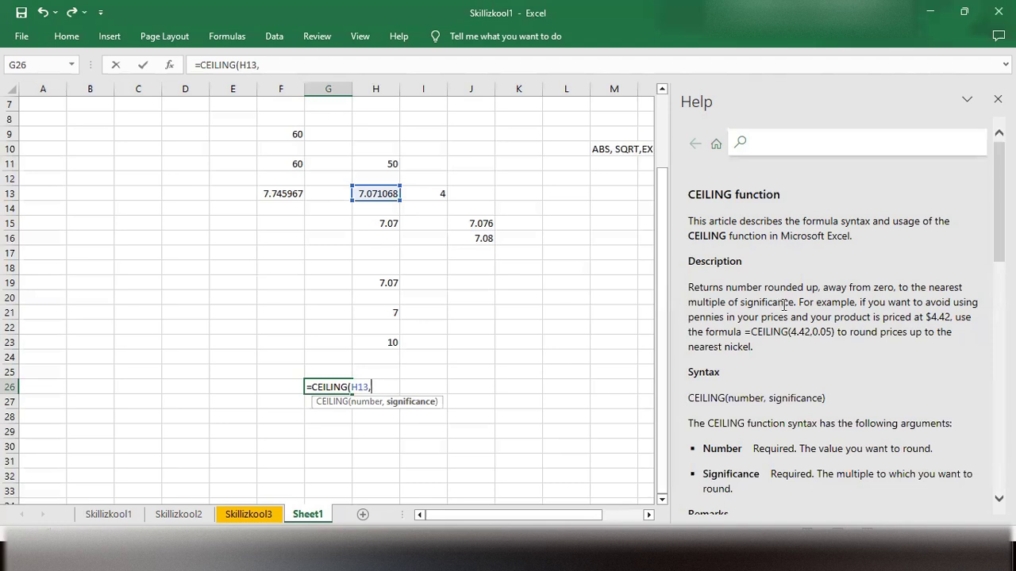
# Examine the CEILING help article's syntax, its remarks on number and significance signs, and its table of example formulas
pyautogui.scroll(-3, 767, 418)
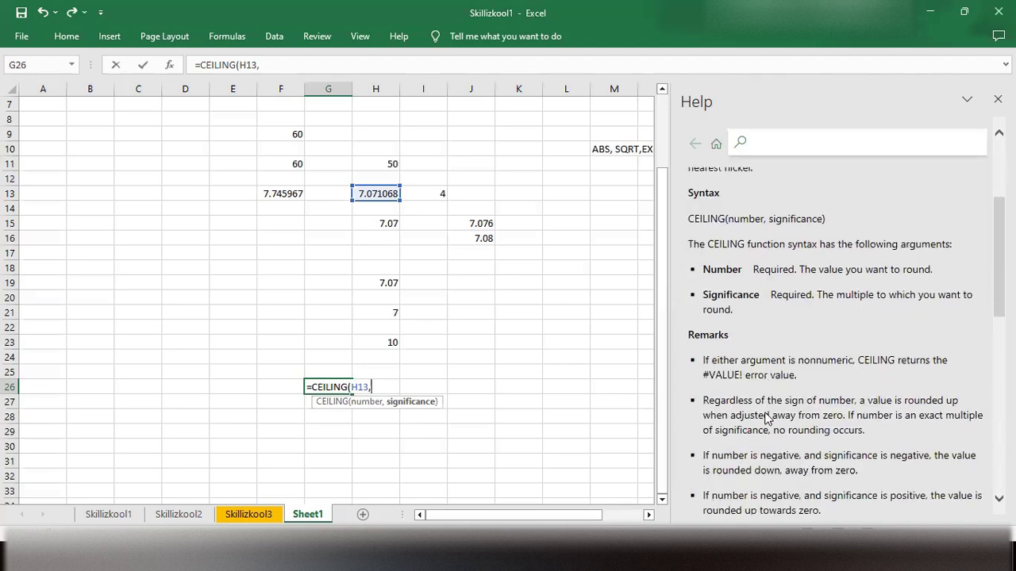
pyautogui.scroll(-5, 766, 419)
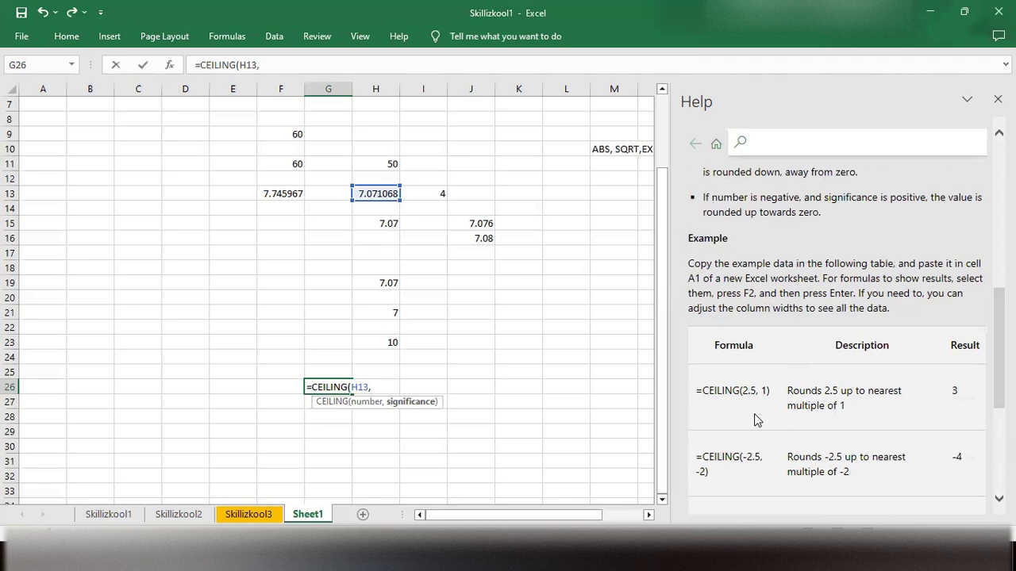
pyautogui.scroll(-1, 756, 421)
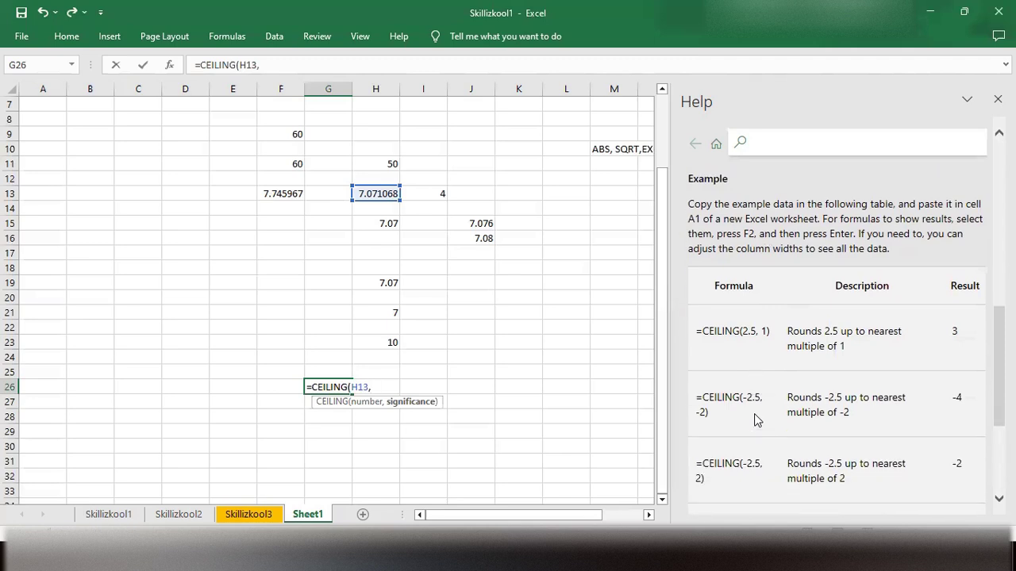
pyautogui.scroll(-2, 756, 421)
pyautogui.scroll(6, 756, 421)
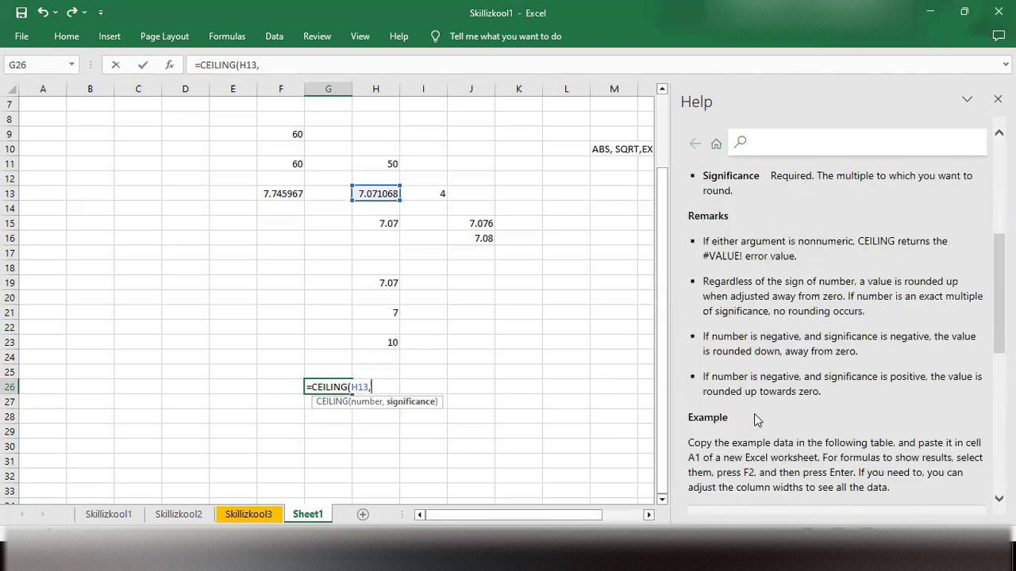
pyautogui.scroll(-2, 756, 421)
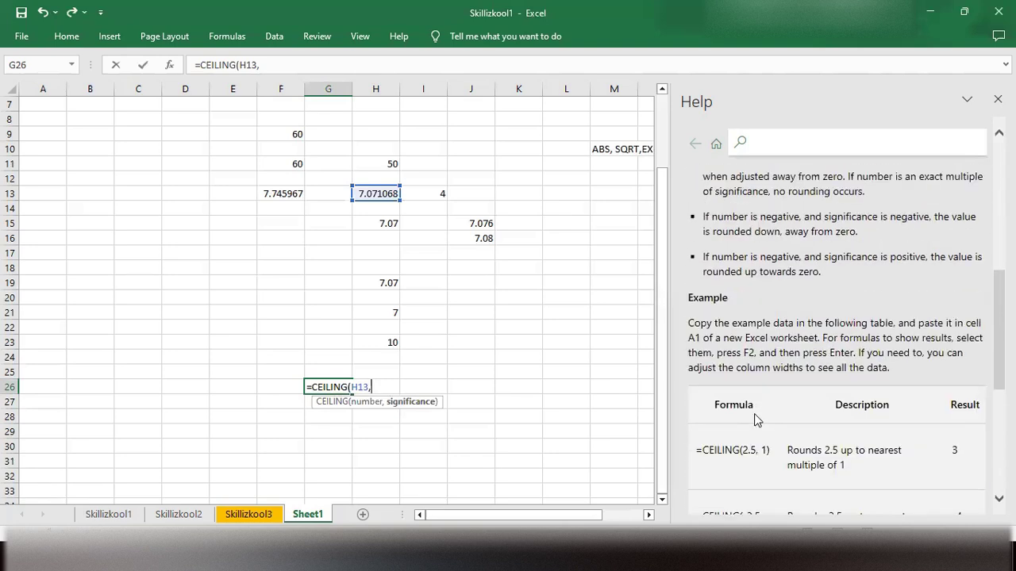
# Try to enter the CEILING formula in G26 with H13 as its only argument, and dismiss the warning
pyautogui.press('BackSpace')
pyautogui.write(')')
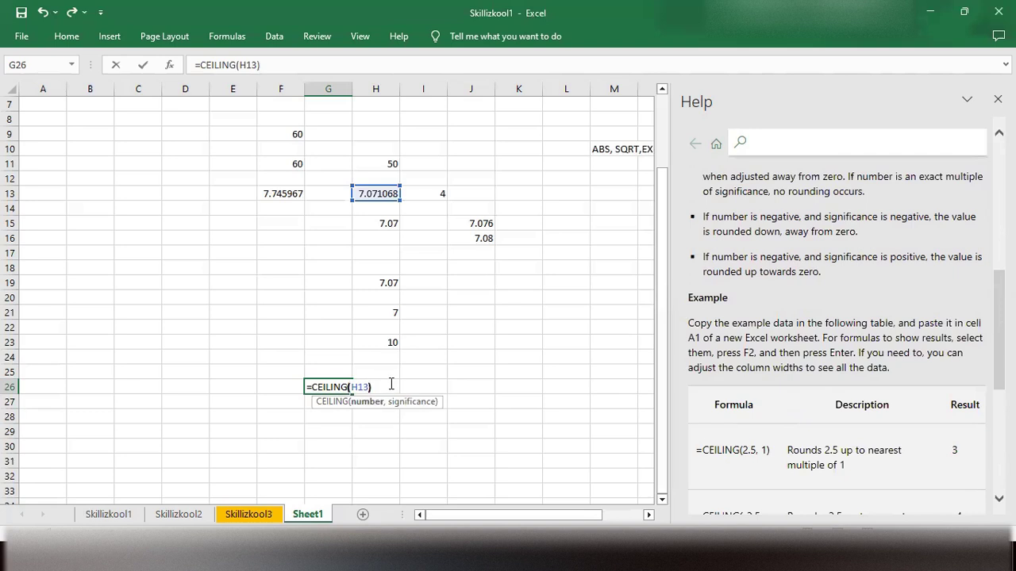
pyautogui.press('Return')
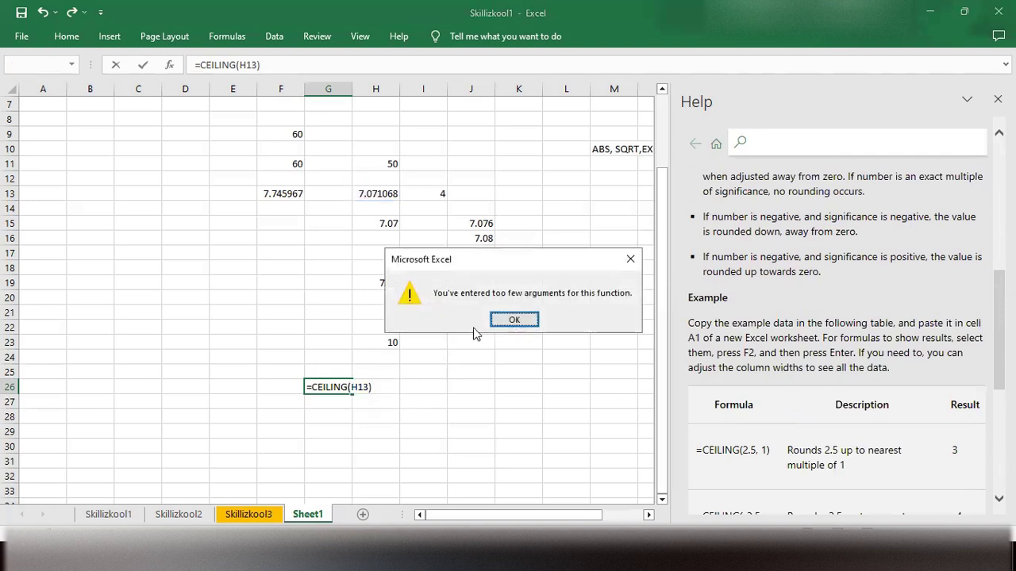
pyautogui.click(514, 319)
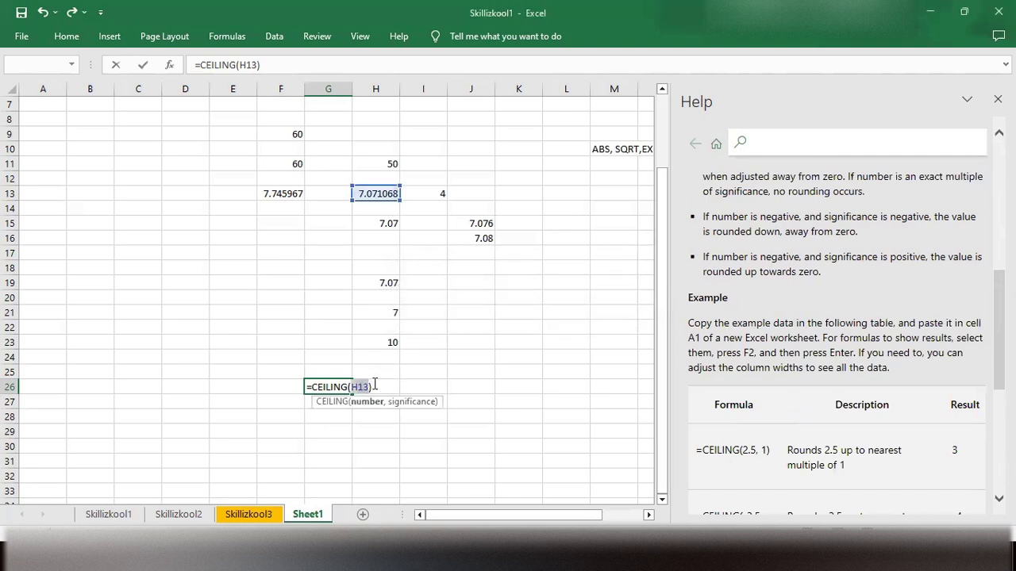
# Rebuild the G26 formula's arguments so that it reads =CEILING(H13,1), and enter it
pyautogui.write(',1')
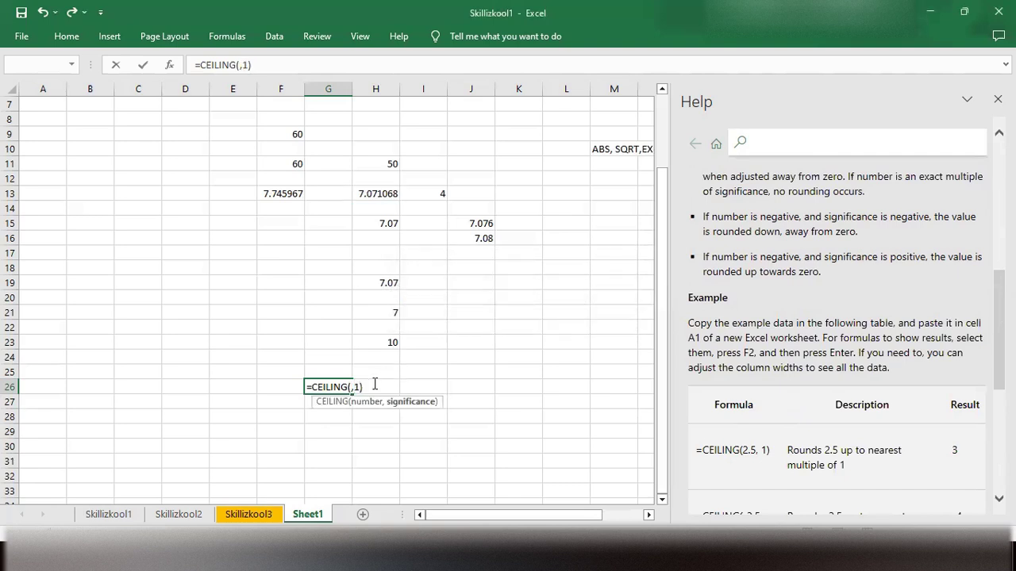
pyautogui.press('BackSpace')
pyautogui.press('BackSpace')
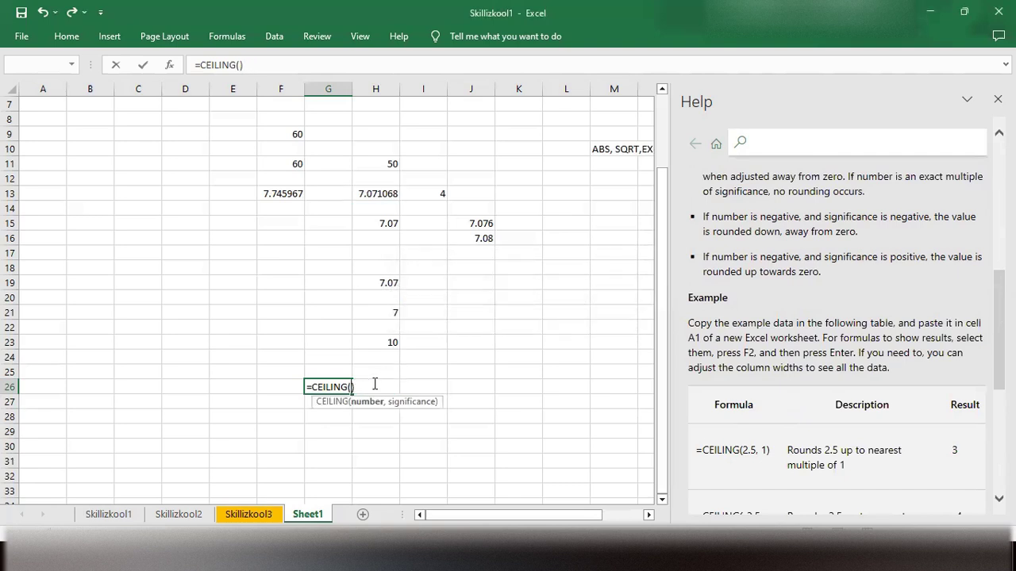
pyautogui.click(384, 196)
pyautogui.write(',1')
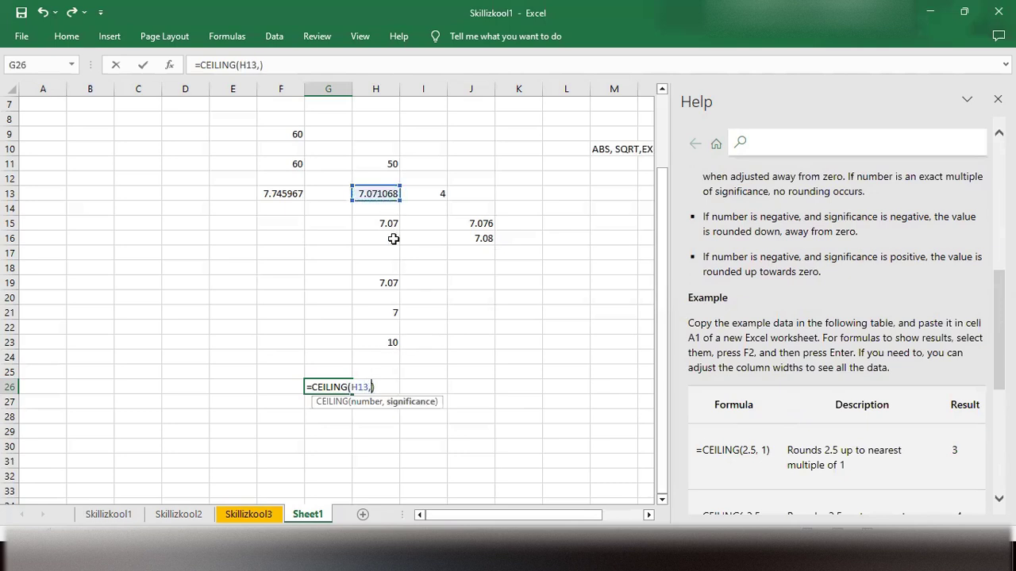
pyautogui.press('Return')
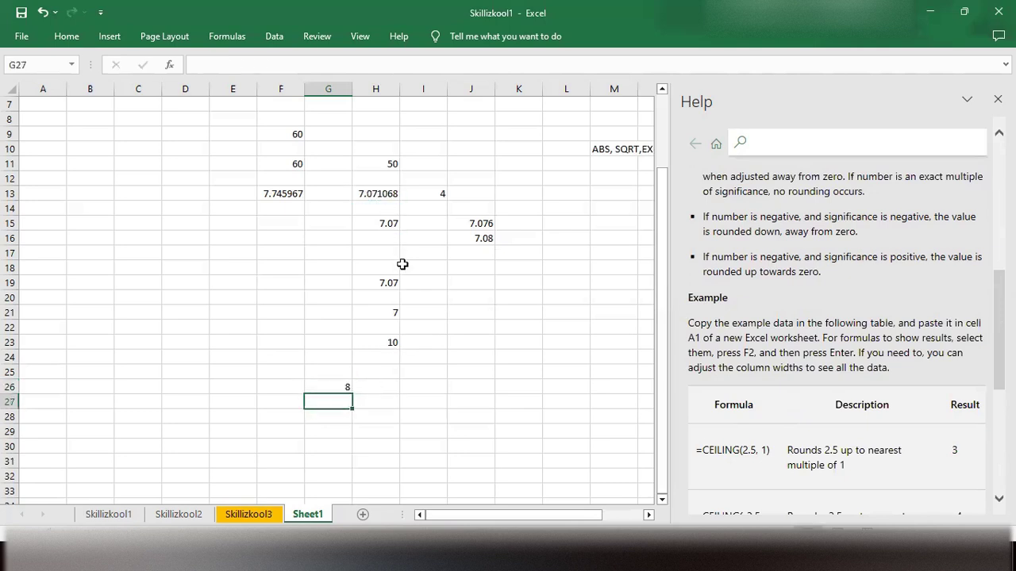
# Compare the CEILING formula in G26 with the help article's description, arguments, remarks and example table
pyautogui.click(325, 387)
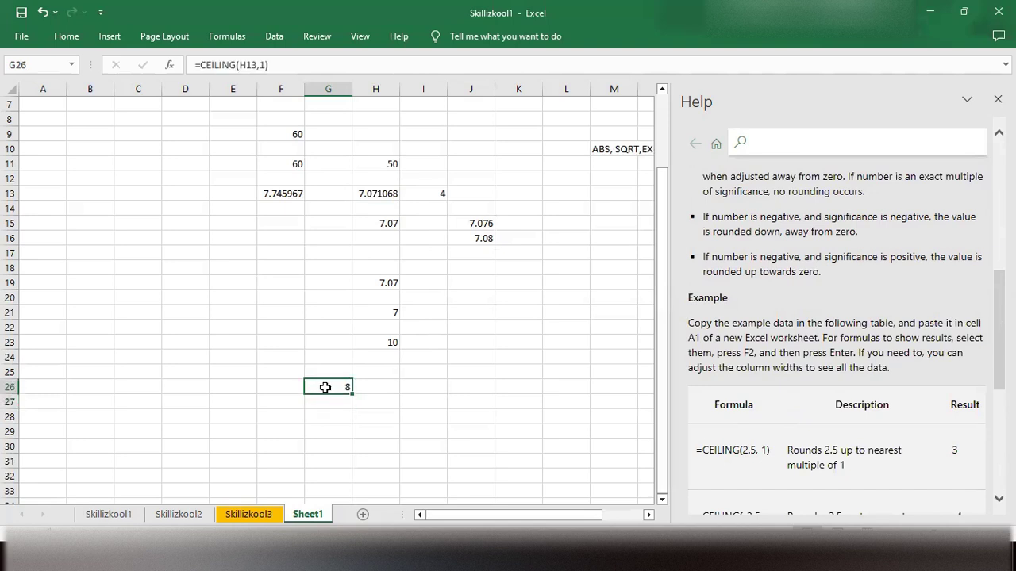
pyautogui.doubleClick(325, 387)
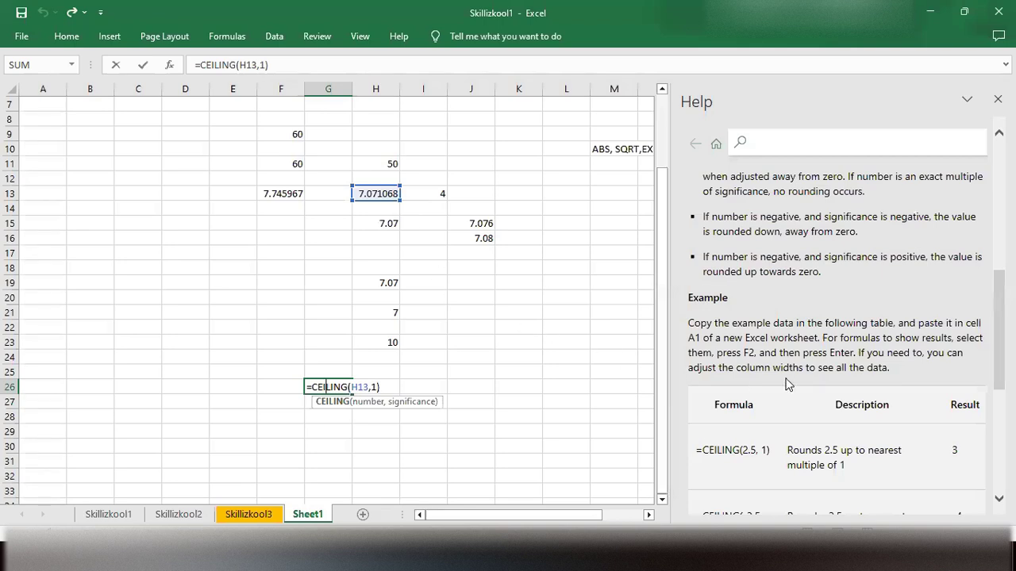
pyautogui.scroll(-2, 788, 384)
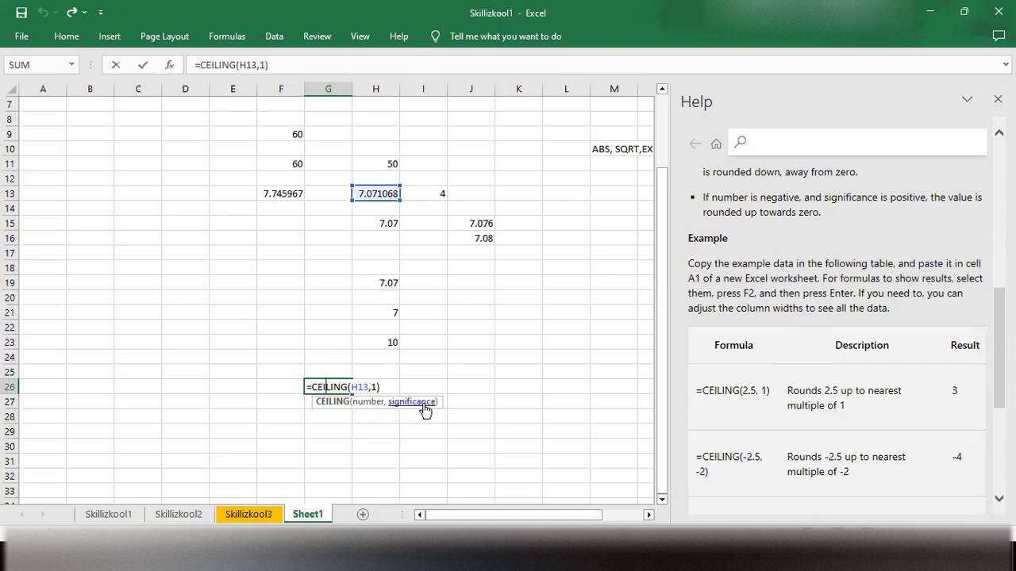
pyautogui.scroll(3, 784, 382)
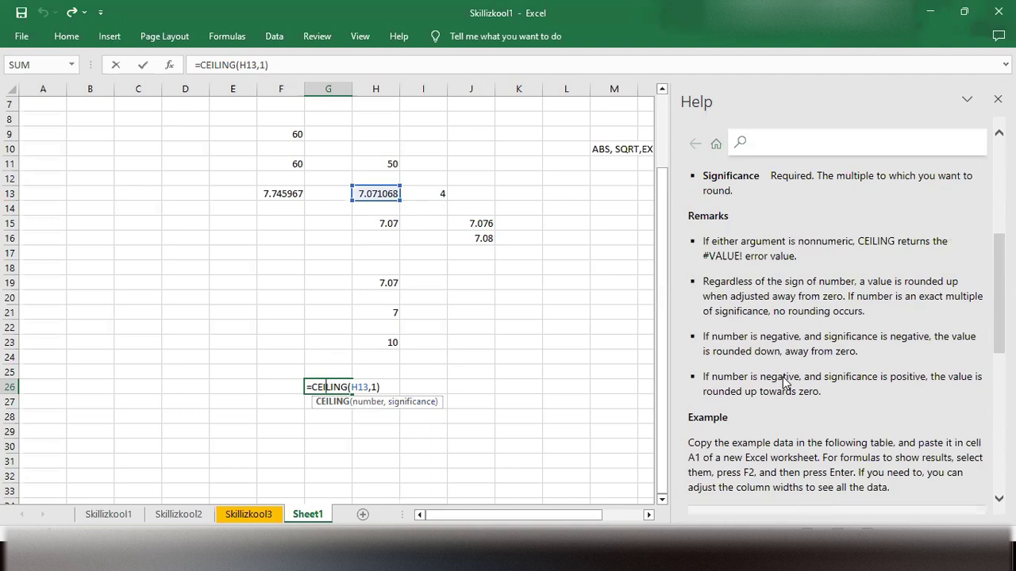
pyautogui.scroll(1, 784, 383)
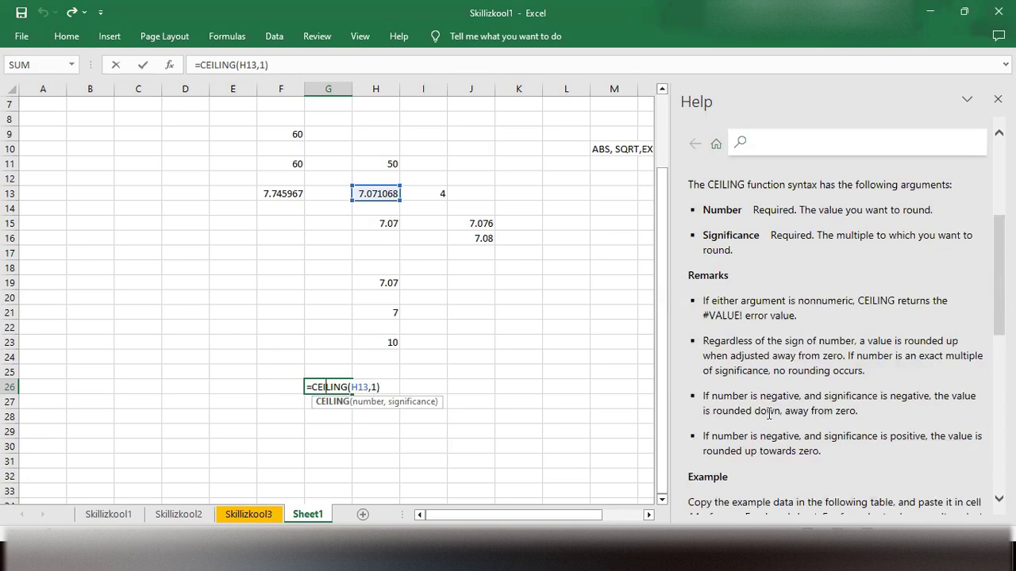
pyautogui.scroll(-3, 768, 414)
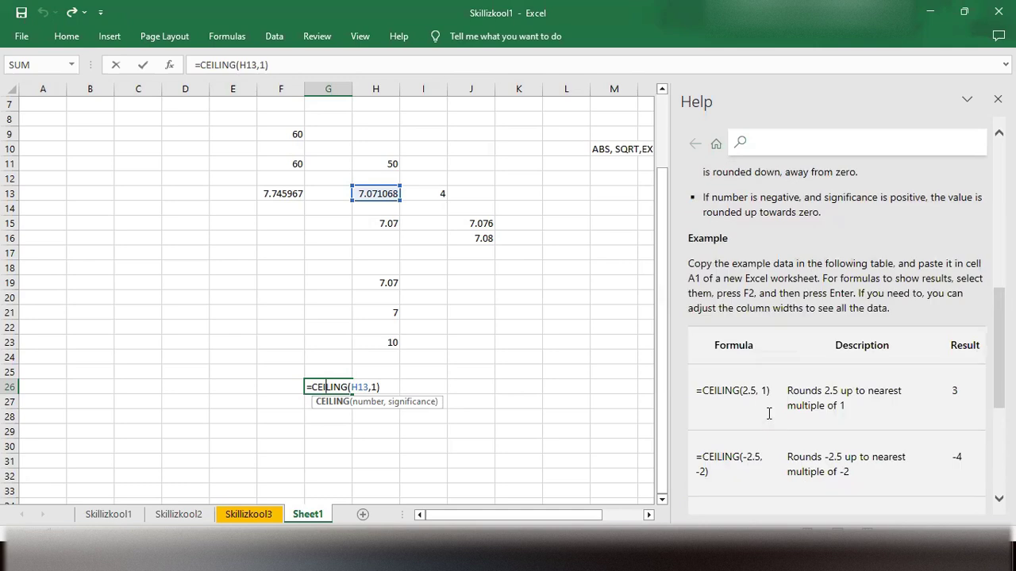
pyautogui.scroll(-1, 768, 413)
pyautogui.scroll(-1, 769, 414)
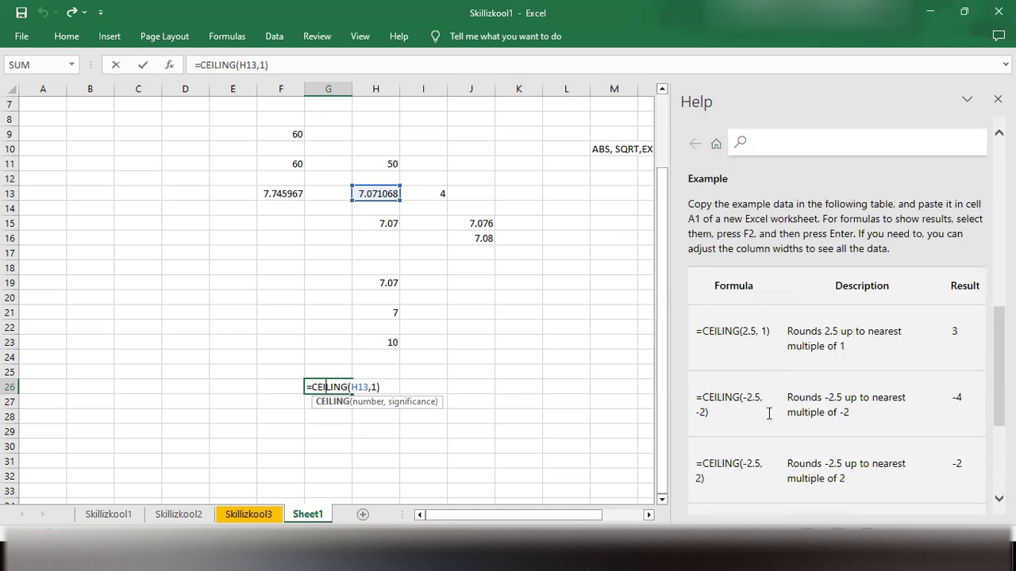
pyautogui.scroll(1, 768, 414)
pyautogui.scroll(3, 768, 414)
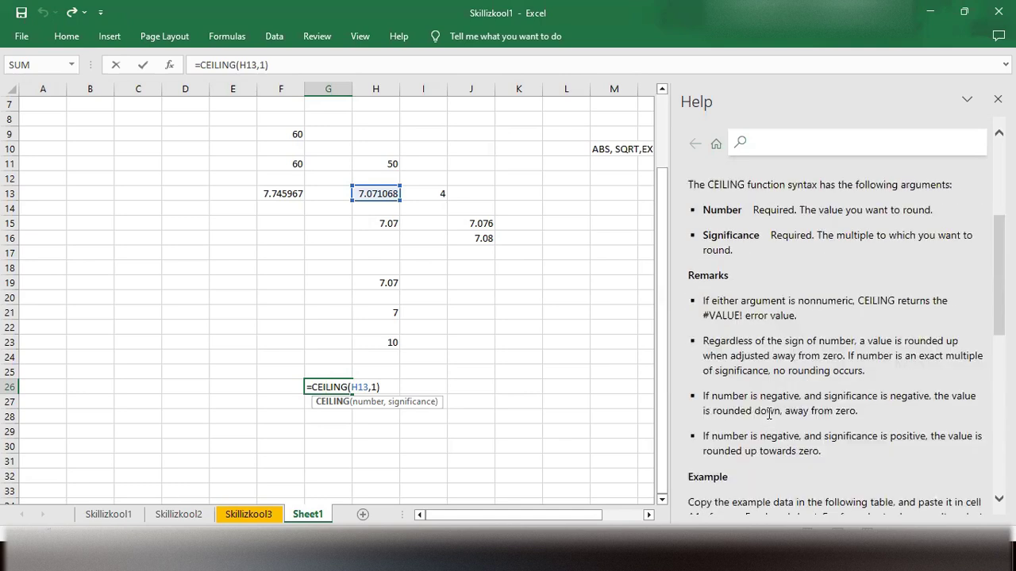
pyautogui.scroll(3, 768, 414)
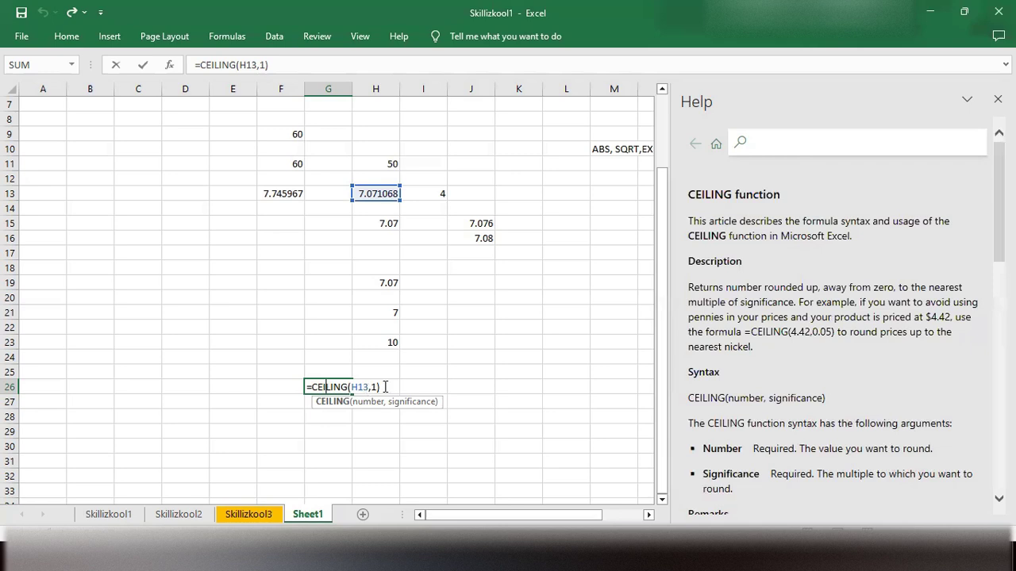
pyautogui.click(385, 386)
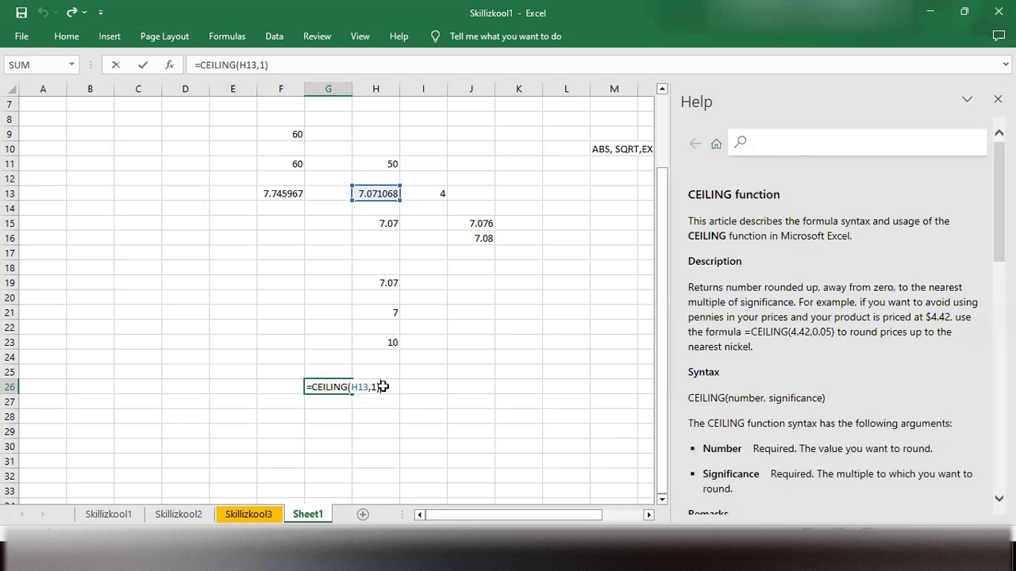
pyautogui.press('Return')
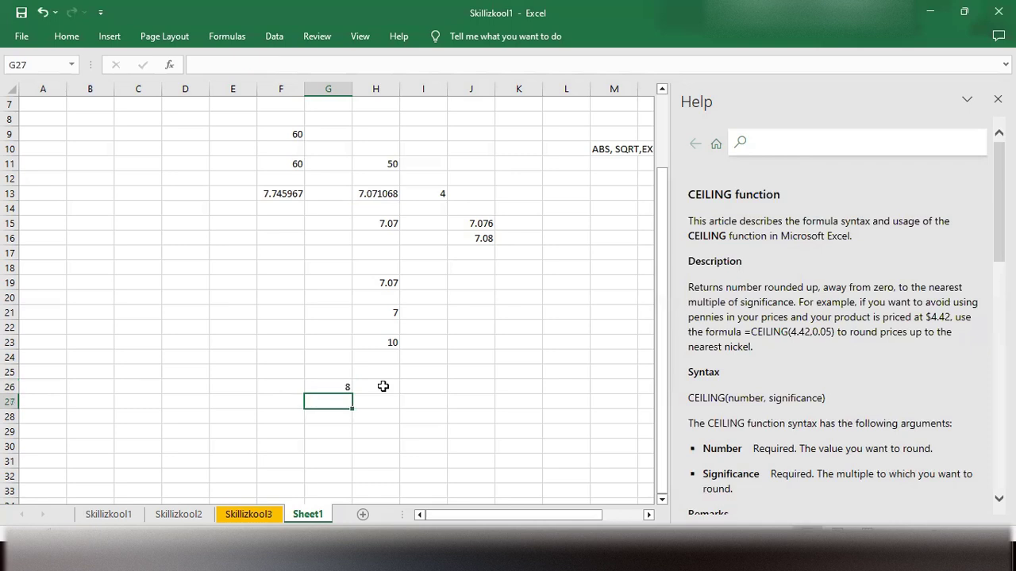
# Set the significance of the CEILING formula in G26 to 2, giving =CEILING(H13,2)
pyautogui.click(331, 384)
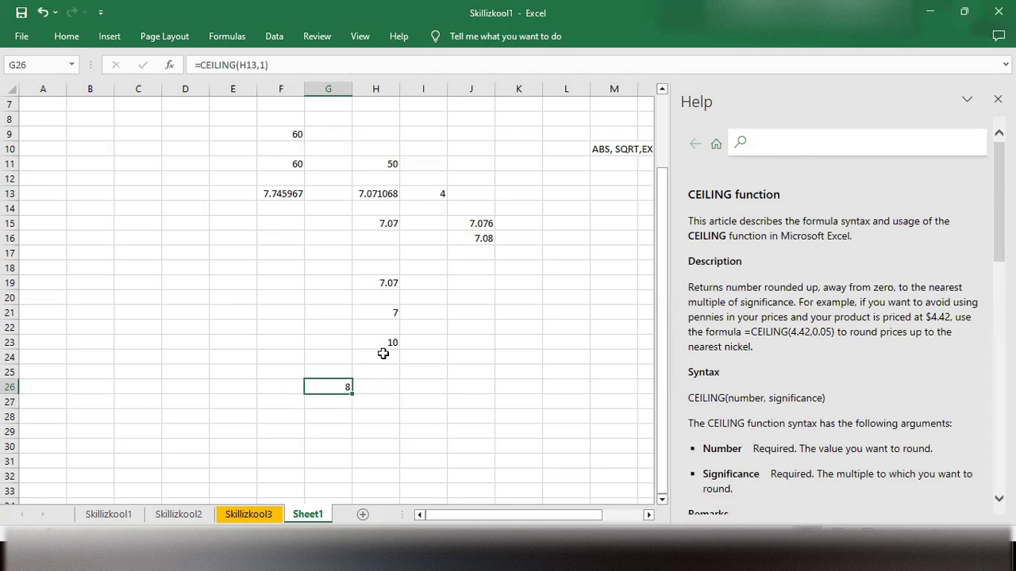
pyautogui.scroll(1, 383, 354)
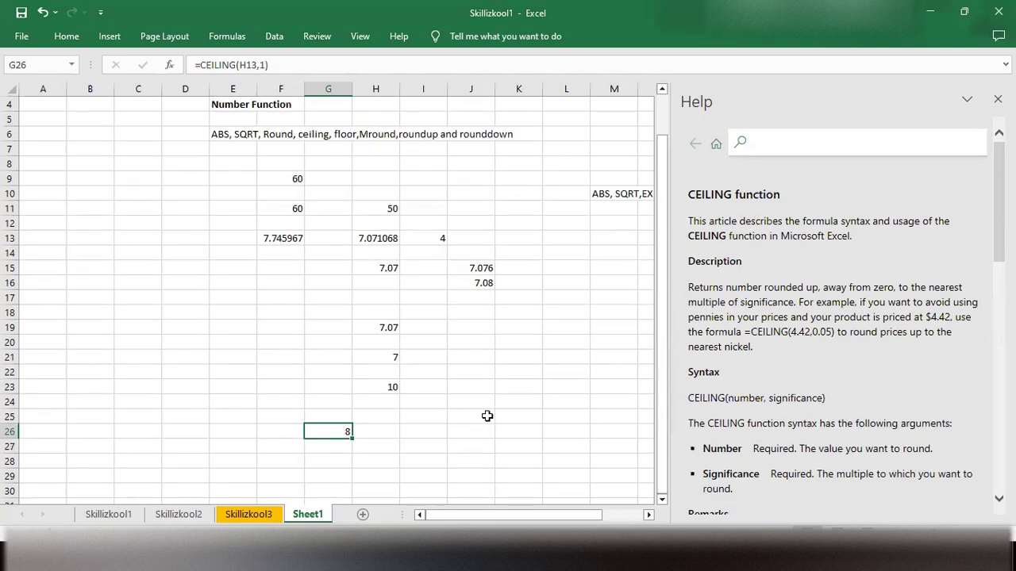
pyautogui.scroll(-1, 487, 415)
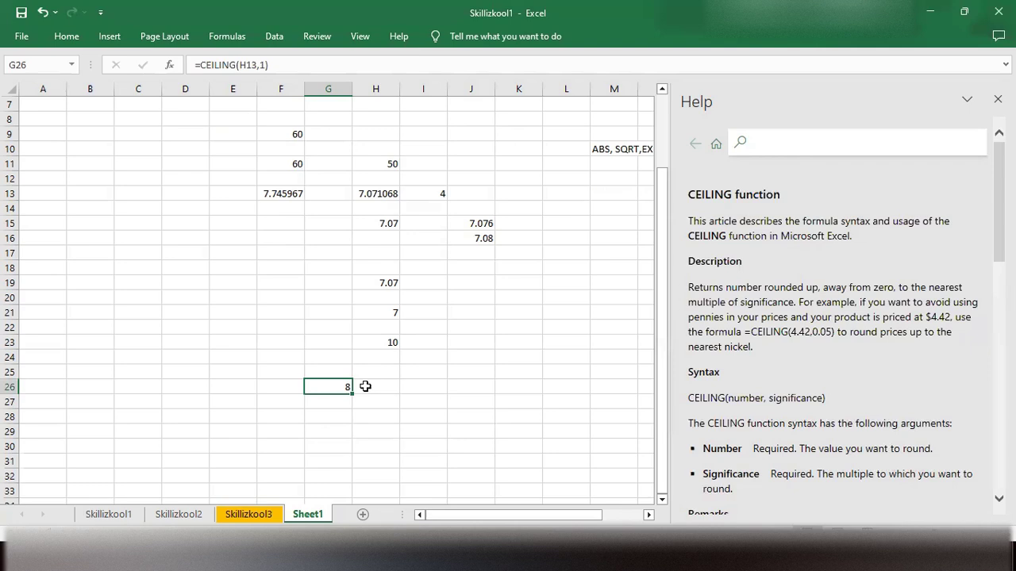
pyautogui.scroll(-1, 404, 381)
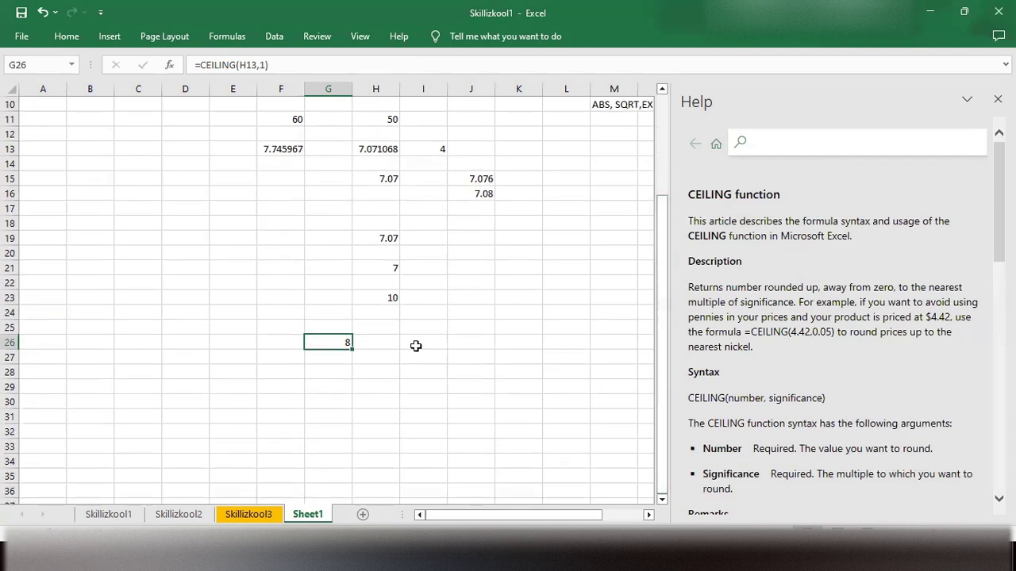
pyautogui.doubleClick(322, 342)
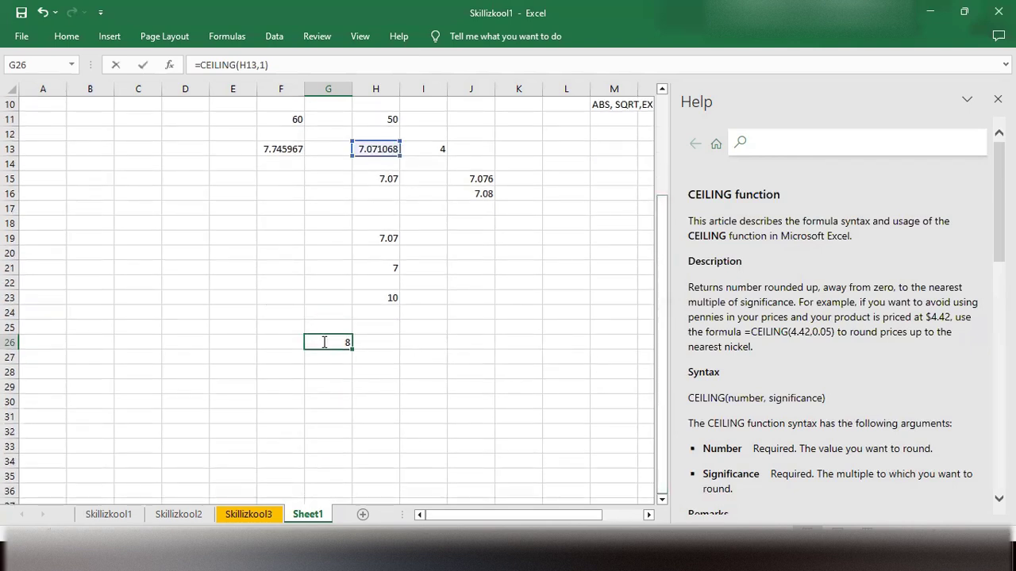
pyautogui.click(372, 341)
pyautogui.press('BackSpace')
pyautogui.write('2')
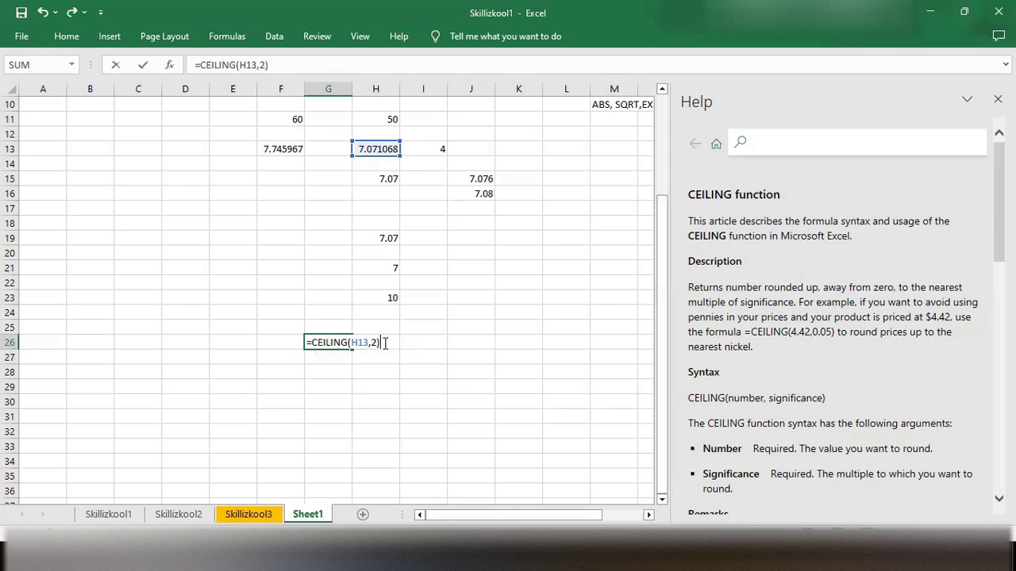
pyautogui.hotkey('ctrl', 'Return')
pyautogui.press('Return')
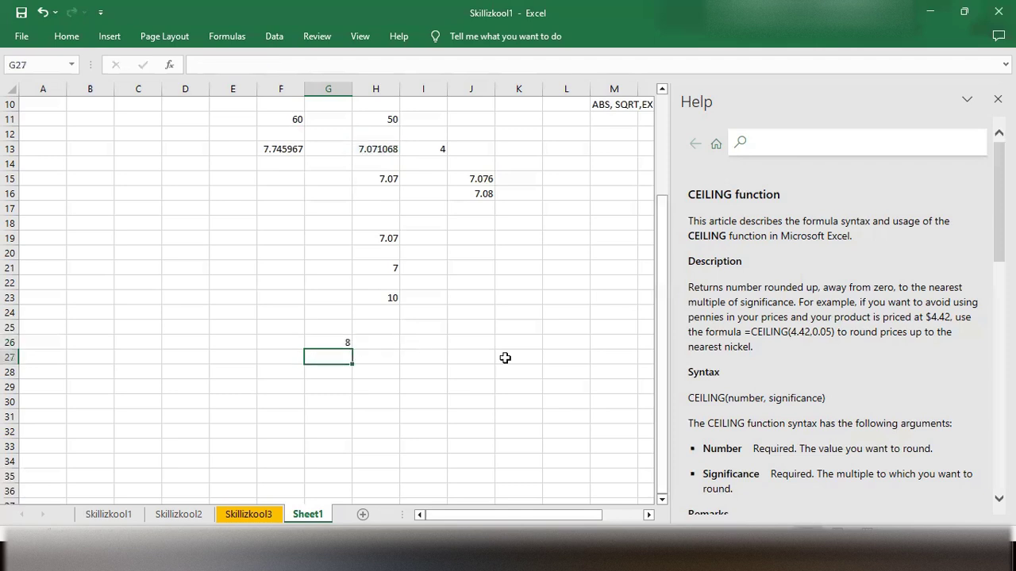
# Reread the CEILING help article's description, syntax arguments and remarks on negative numbers and significance
pyautogui.scroll(-5, 781, 372)
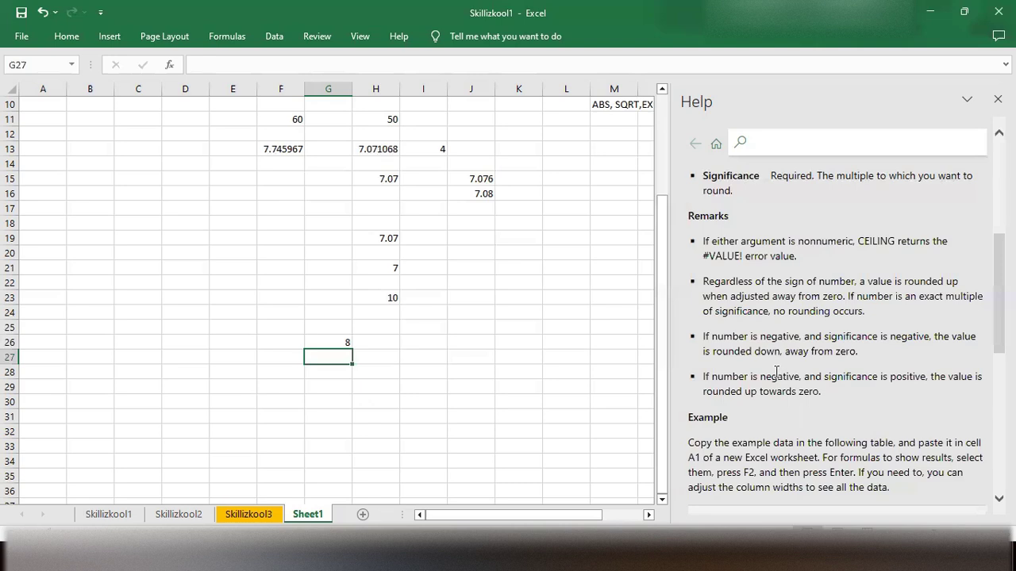
pyautogui.scroll(5, 777, 372)
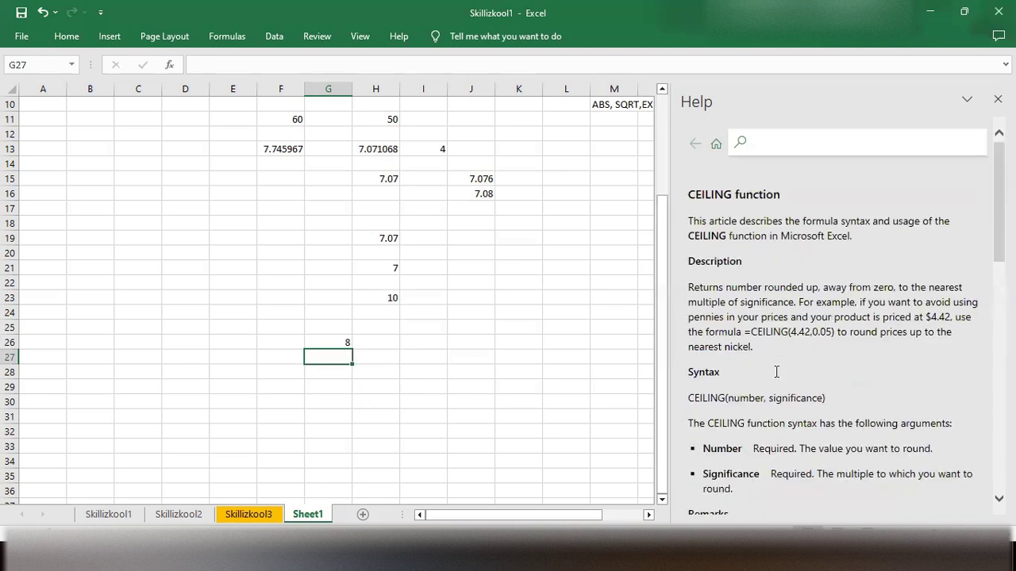
pyautogui.scroll(-2, 777, 371)
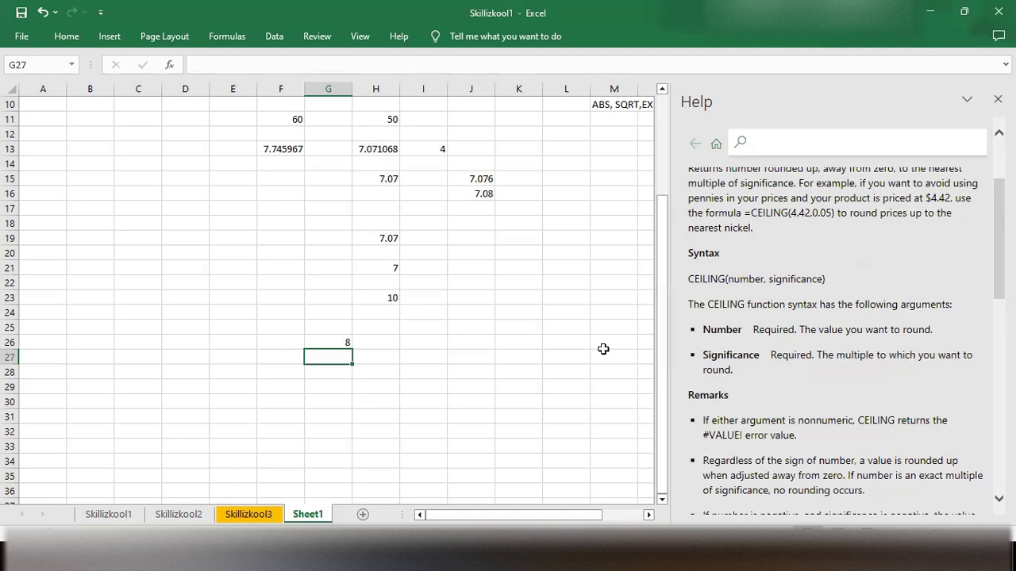
pyautogui.scroll(-3, 789, 371)
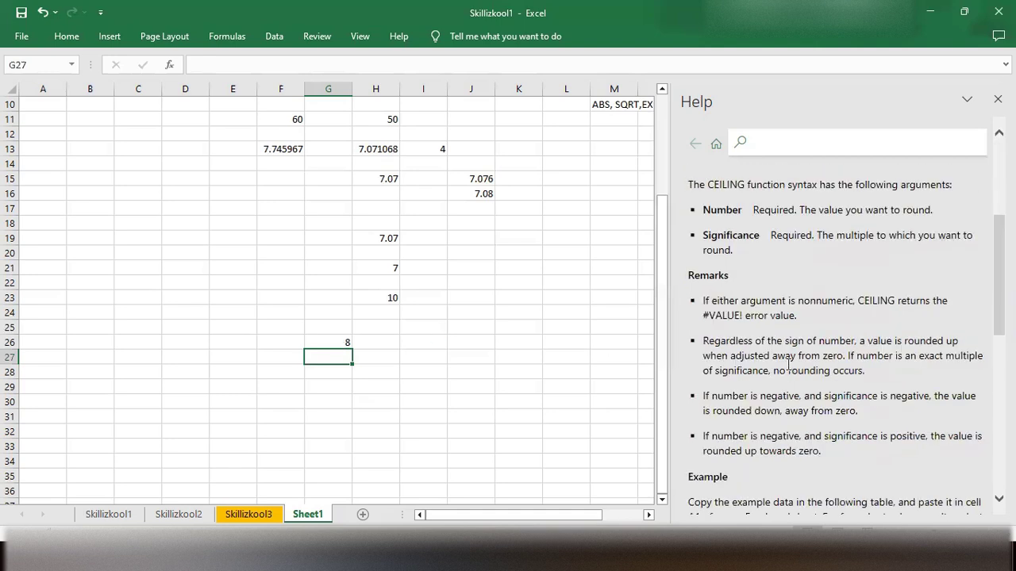
pyautogui.scroll(-1, 788, 365)
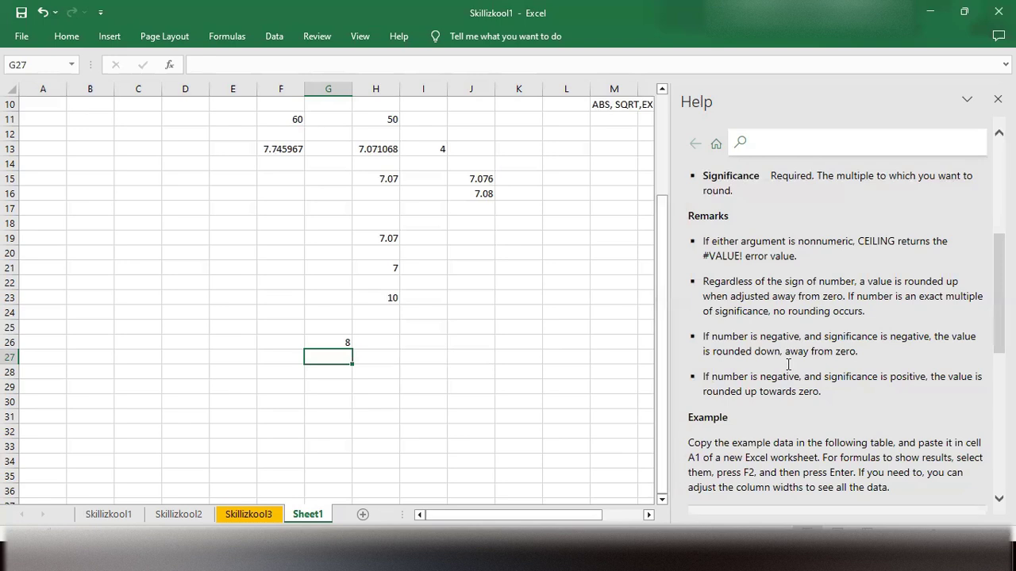
pyautogui.scroll(2, 788, 364)
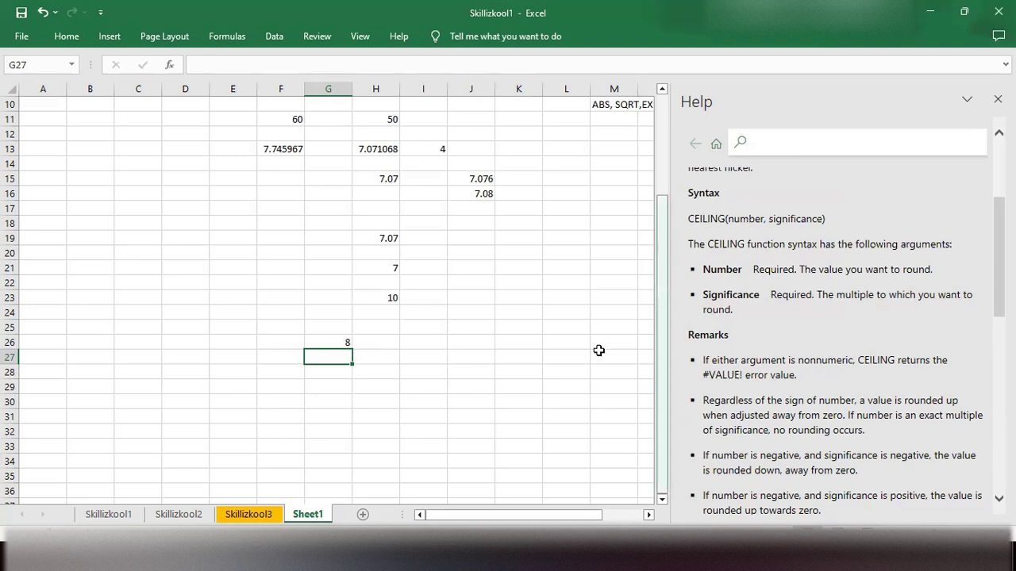
# Enter a CEILING formula in H30 with the text er as number and 1 as significance, =CEILING(er,1)
pyautogui.click(387, 401)
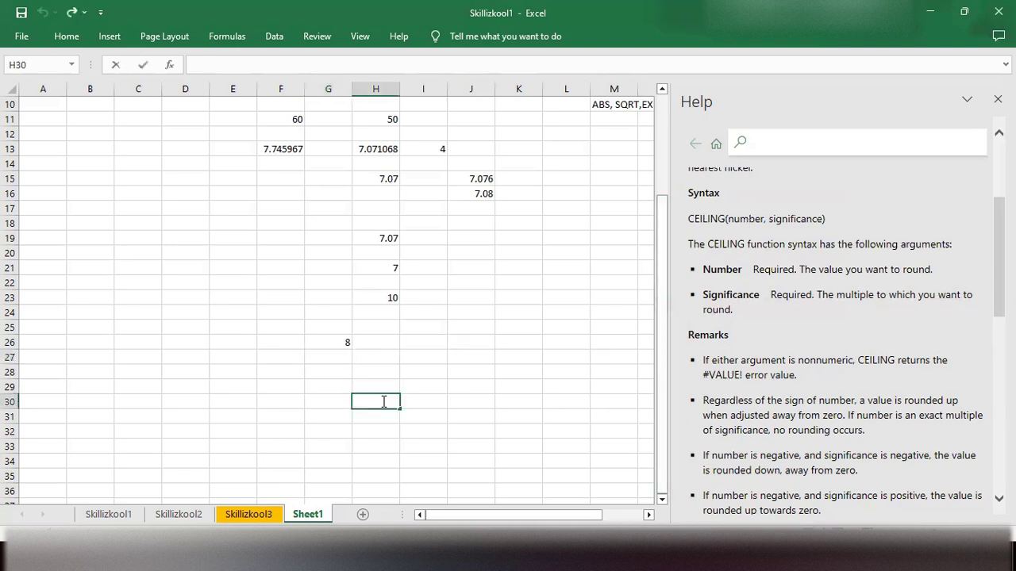
pyautogui.write('=ce')
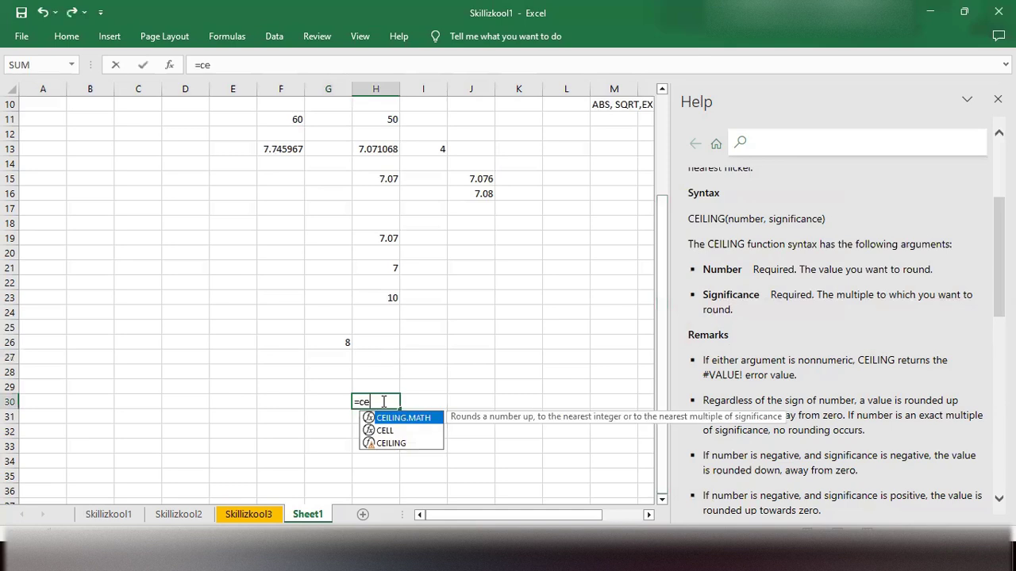
pyautogui.press('Down')
pyautogui.press('Down')
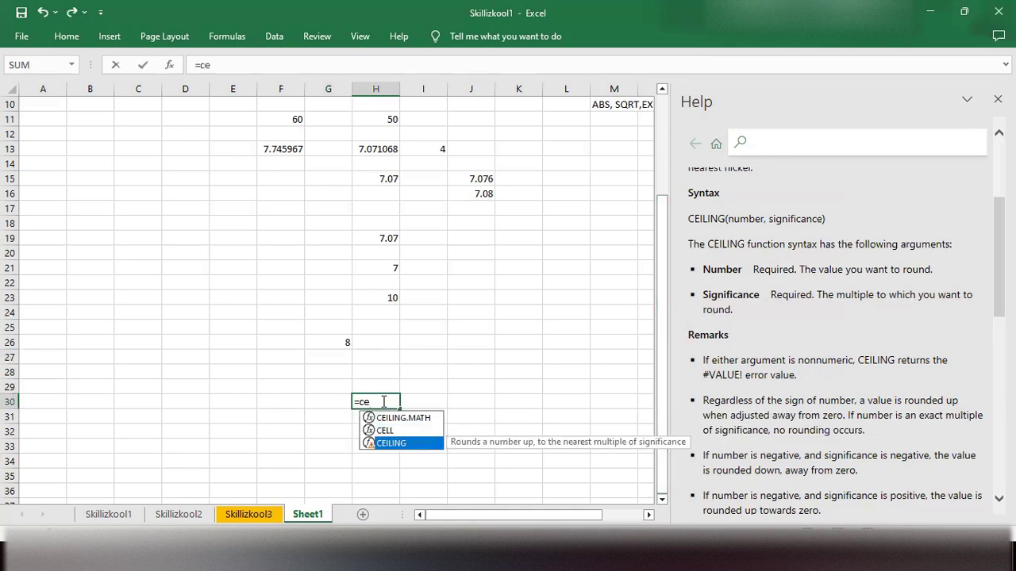
pyautogui.press('Tab')
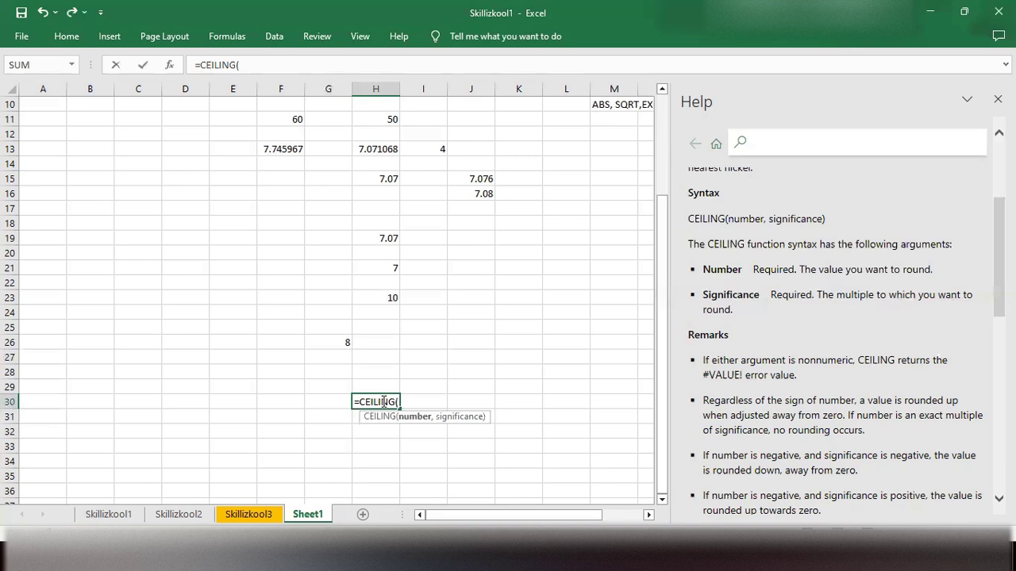
pyautogui.write('er')
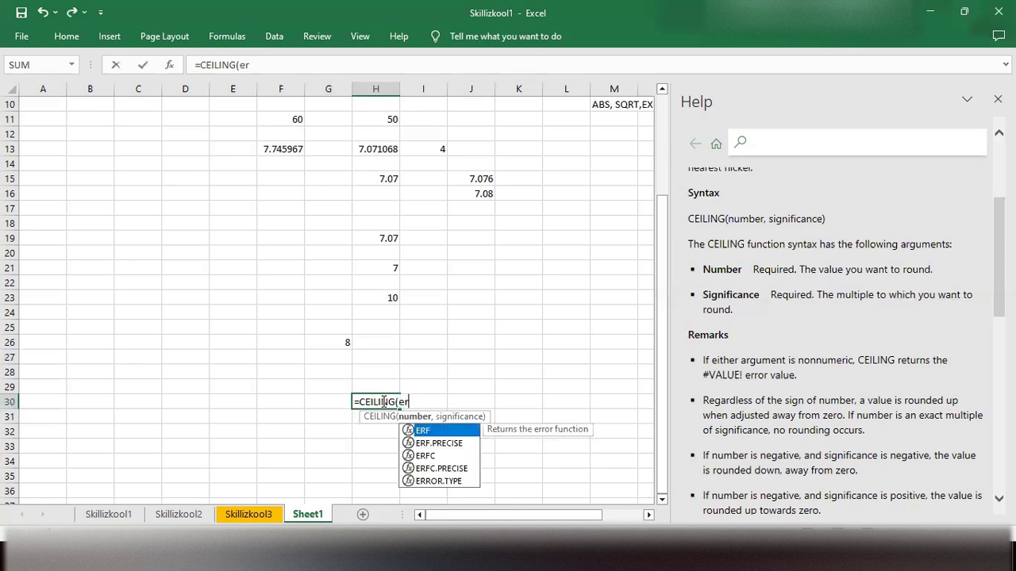
pyautogui.write(',')
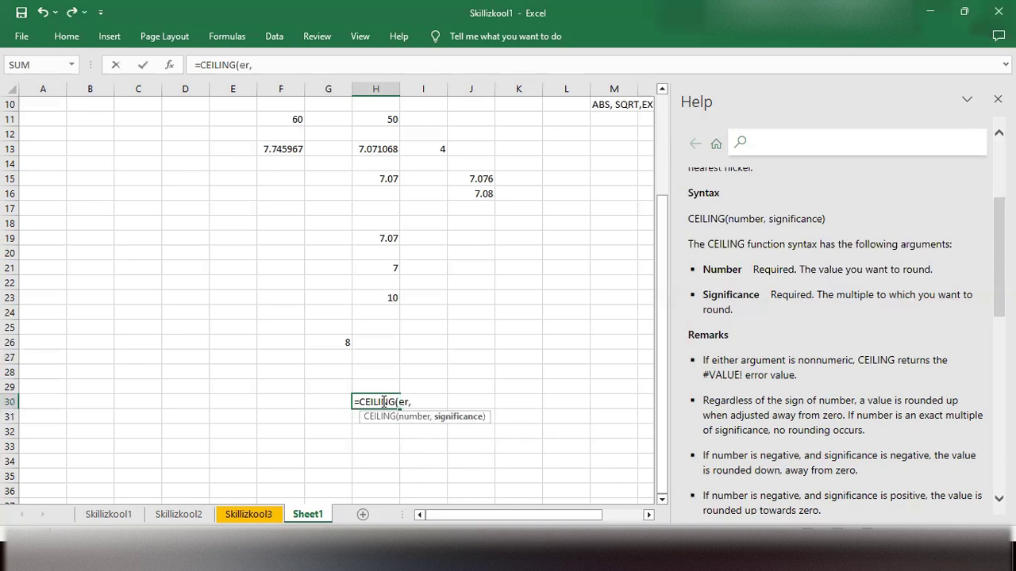
pyautogui.write('1)')
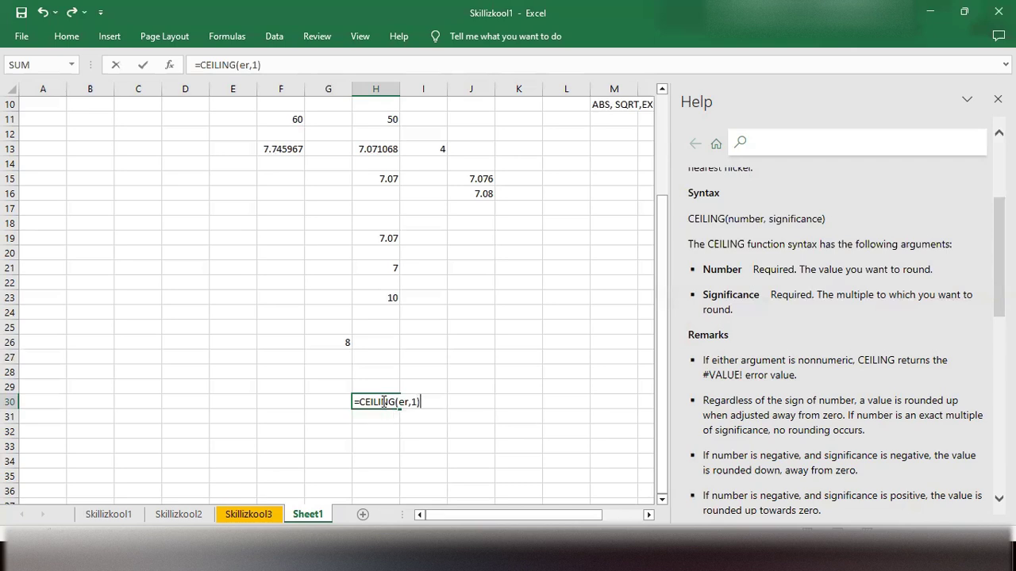
pyautogui.press('Return')
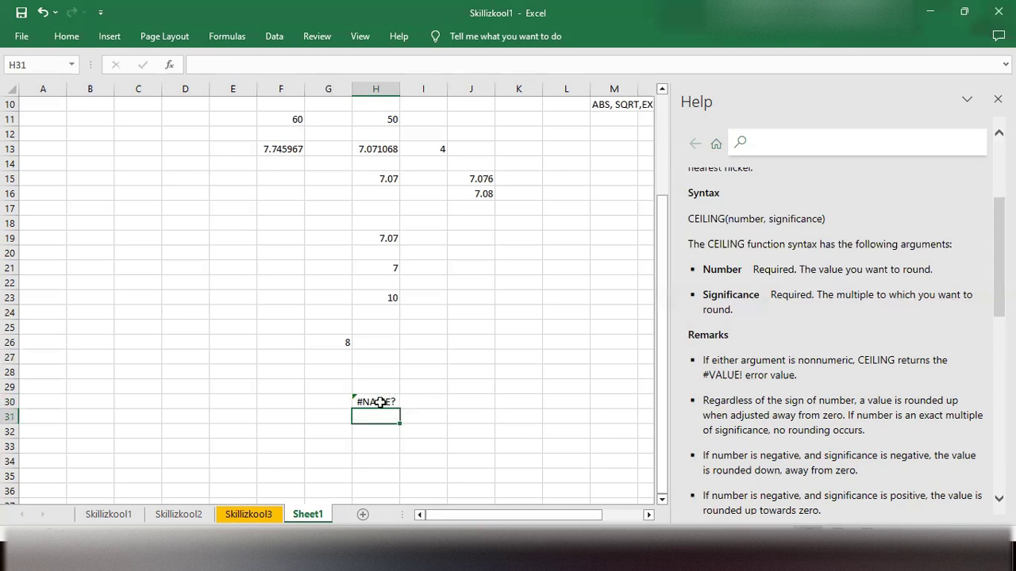
# Replace the first argument of the H30 formula with number, so that it reads =CEILING(number,1), and enter it
pyautogui.click(379, 403)
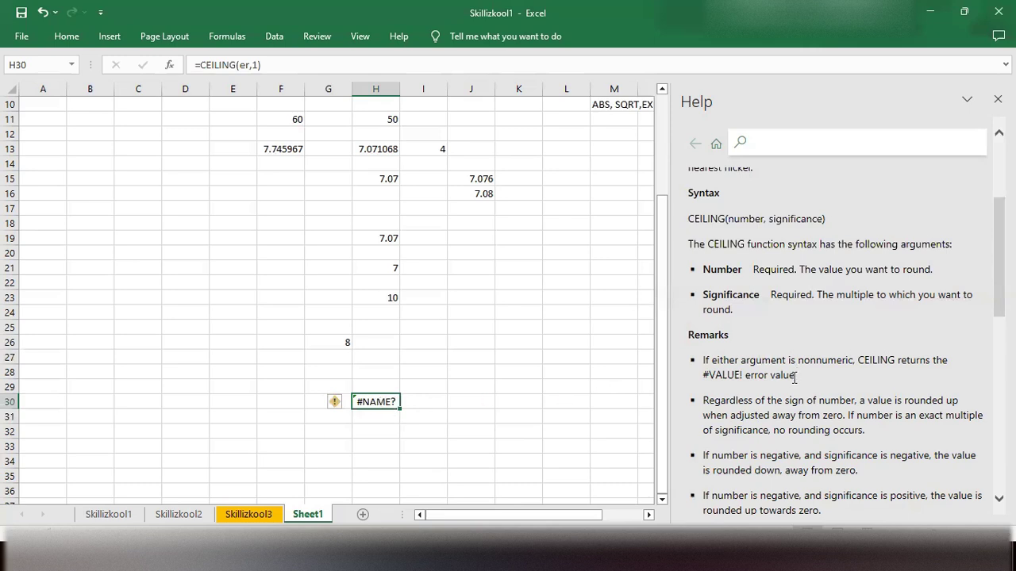
pyautogui.doubleClick(389, 402)
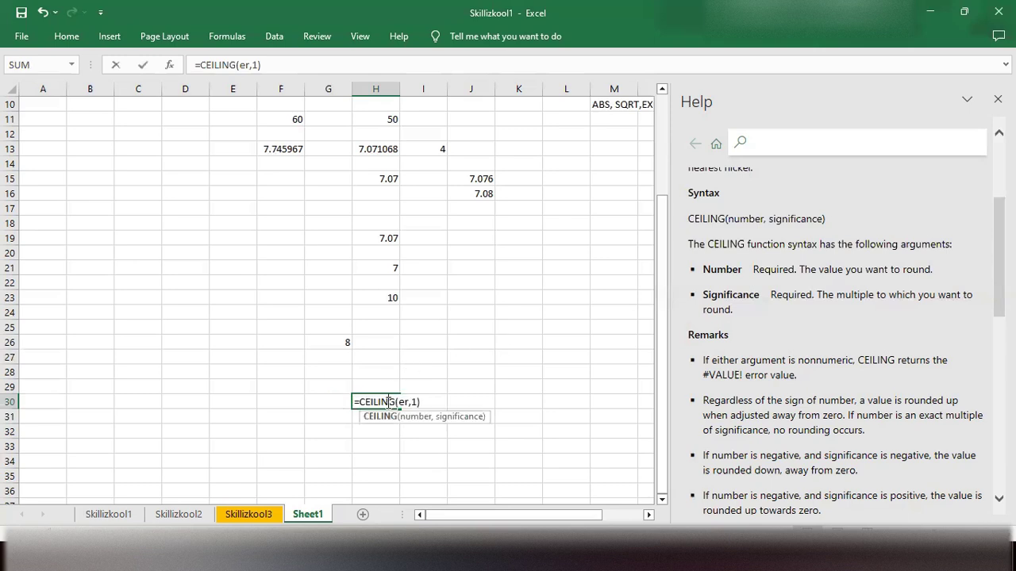
pyautogui.click(406, 401)
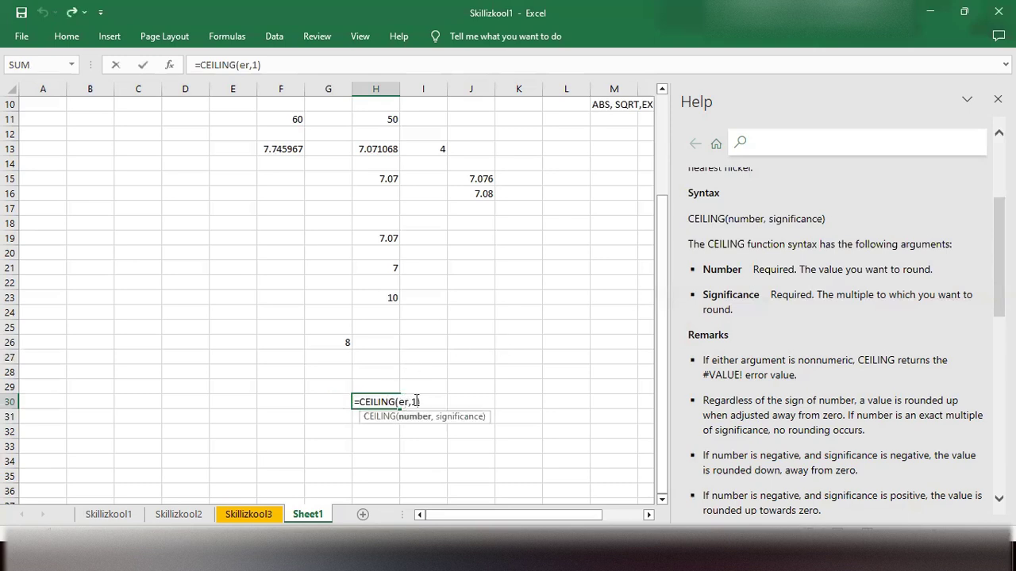
pyautogui.press('Delete')
pyautogui.press('BackSpace')
pyautogui.write('number')
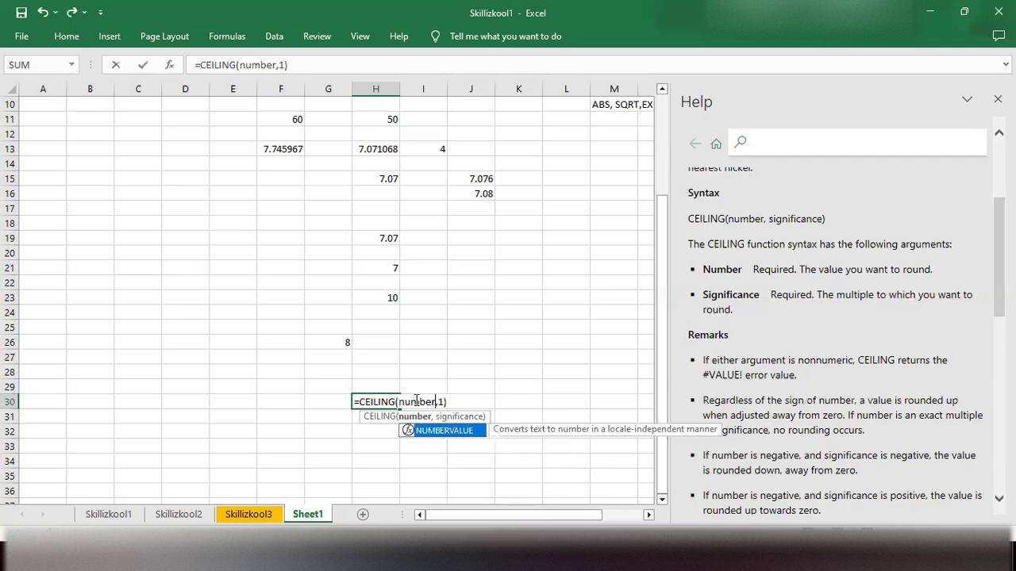
pyautogui.click(458, 398)
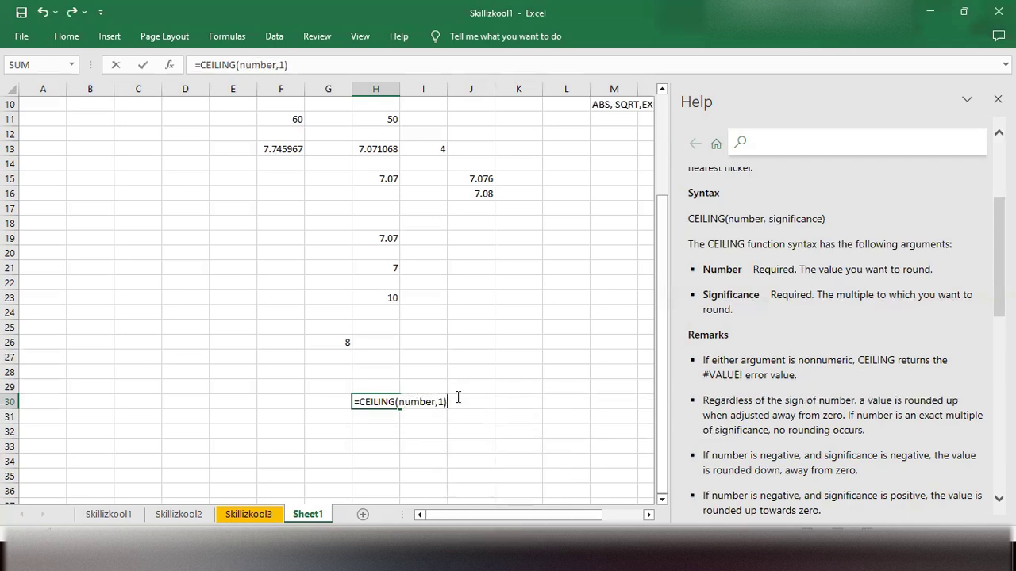
pyautogui.press('Return')
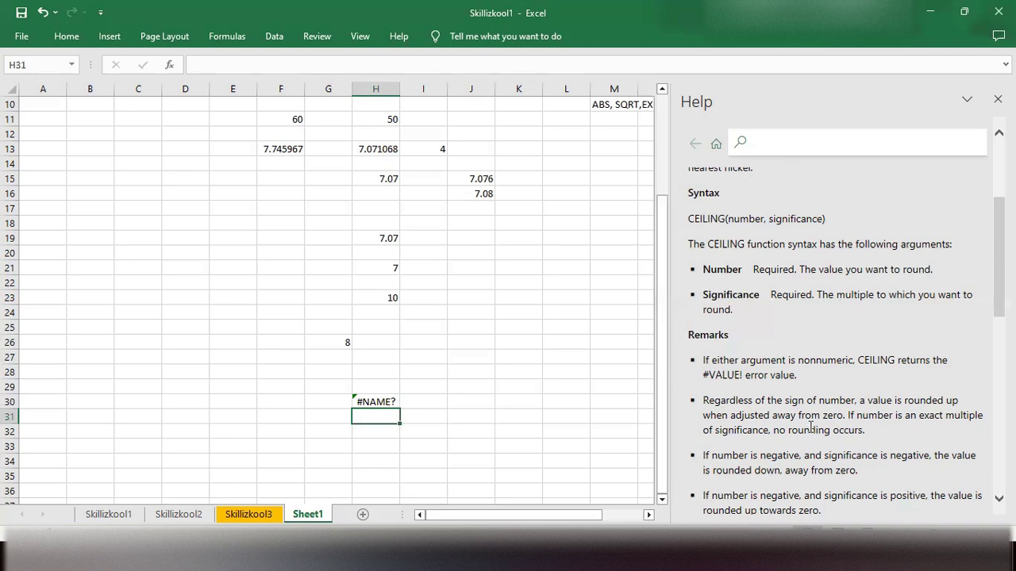
# Review the CEILING formula in H30 alongside the help article's remarks on nonnumeric arguments and negative numbers
pyautogui.scroll(-1, 810, 427)
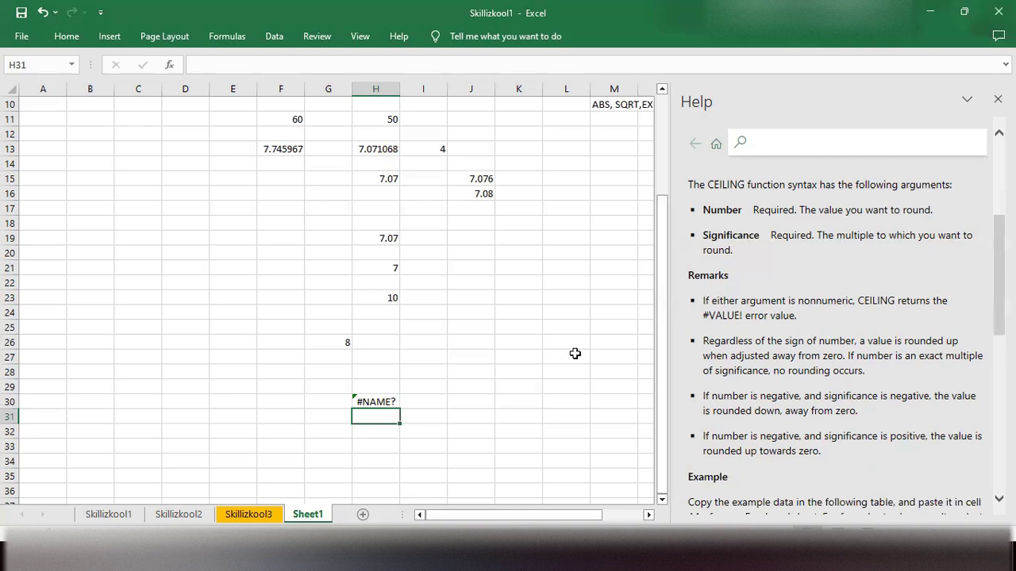
pyautogui.click(369, 402)
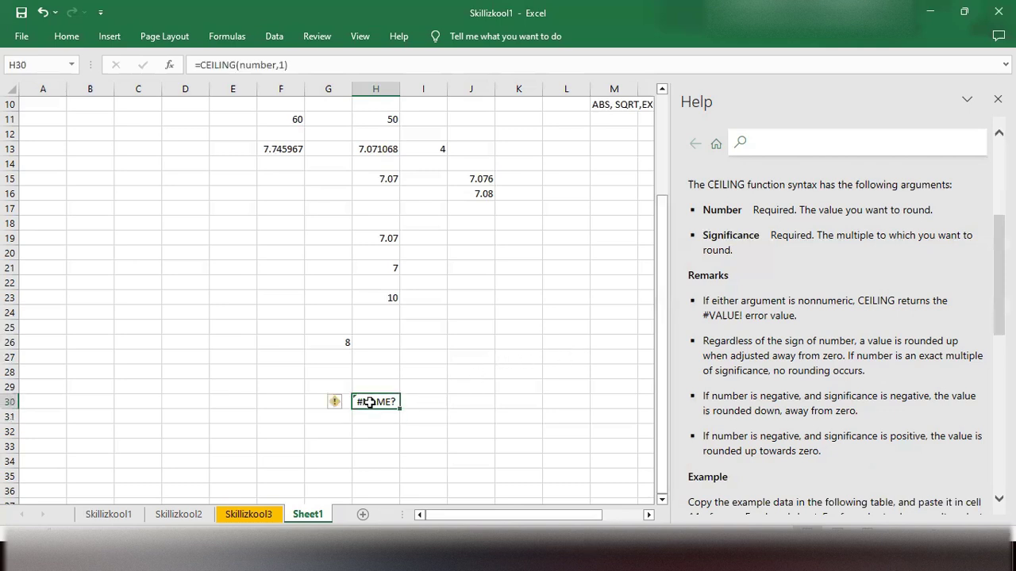
pyautogui.doubleClick(369, 403)
pyautogui.click(470, 399)
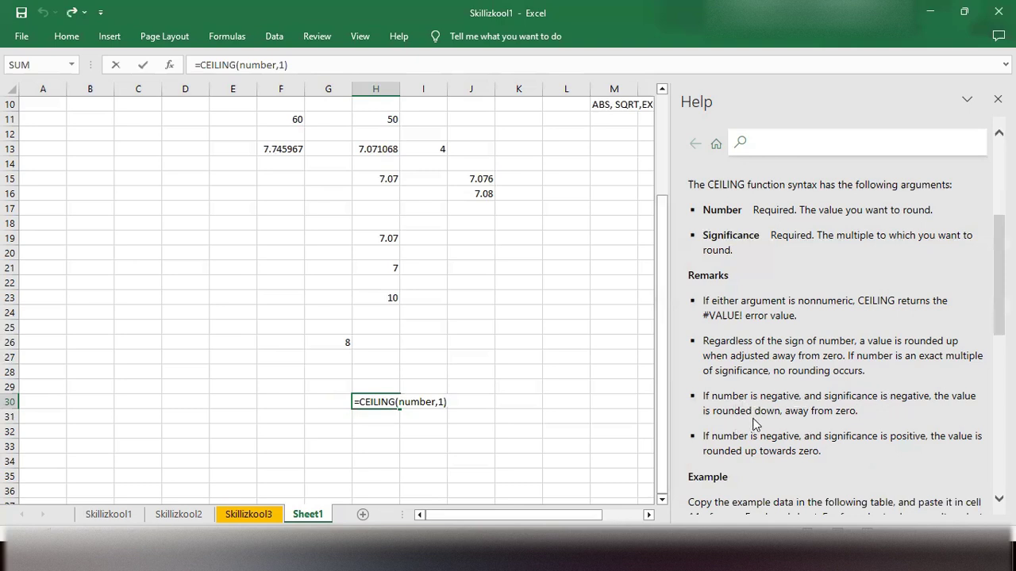
# Enter a CEILING formula in I32 with a negative number and a negative significance, =CEILING(-8,-2)
pyautogui.doubleClick(413, 441)
pyautogui.click(415, 428)
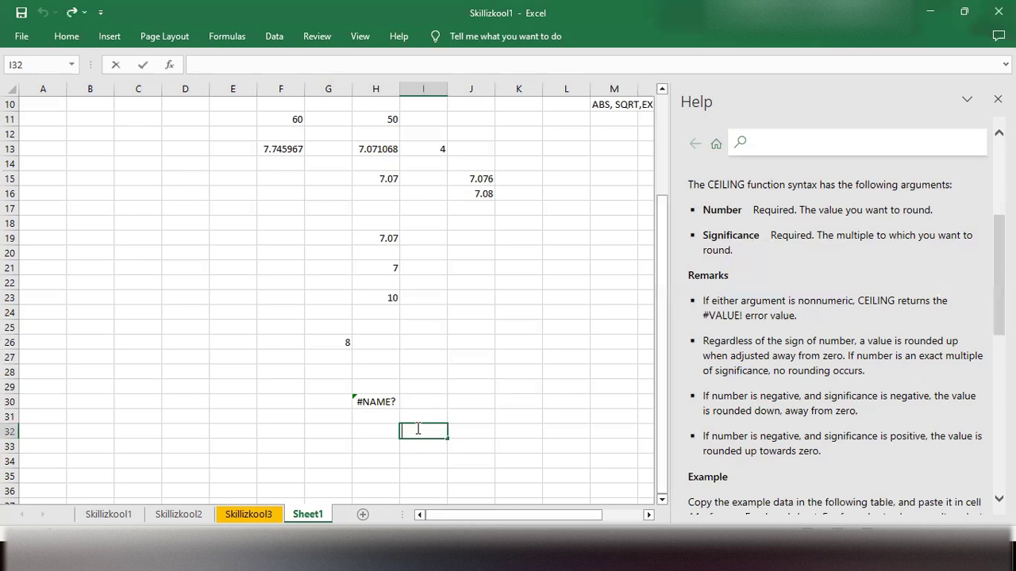
pyautogui.write('ceil')
pyautogui.press('BackSpace')
pyautogui.press('BackSpace')
pyautogui.press('BackSpace')
pyautogui.press('BackSpace')
pyautogui.write('=ce')
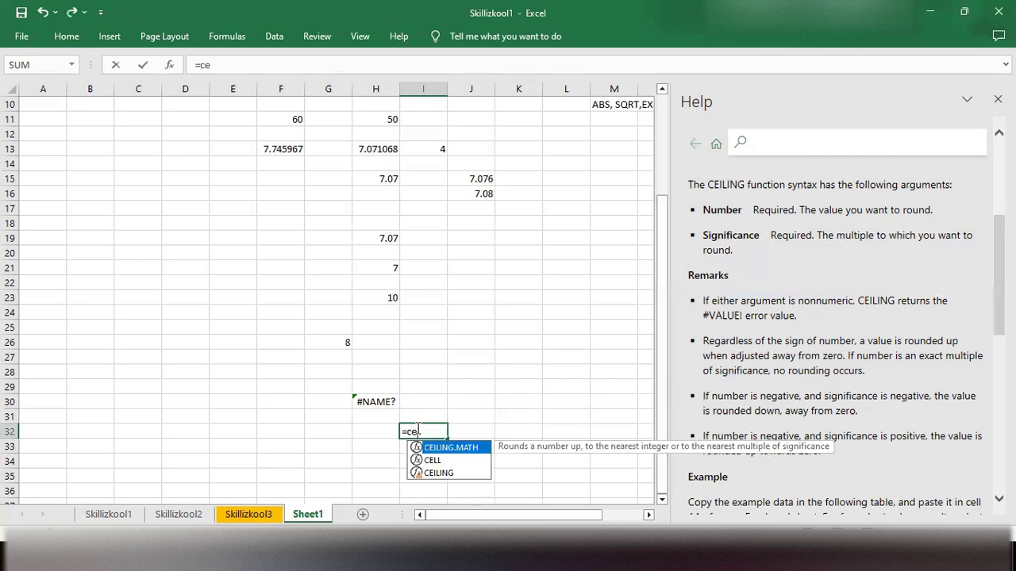
pyautogui.press('Down')
pyautogui.press('Down')
pyautogui.press('Tab')
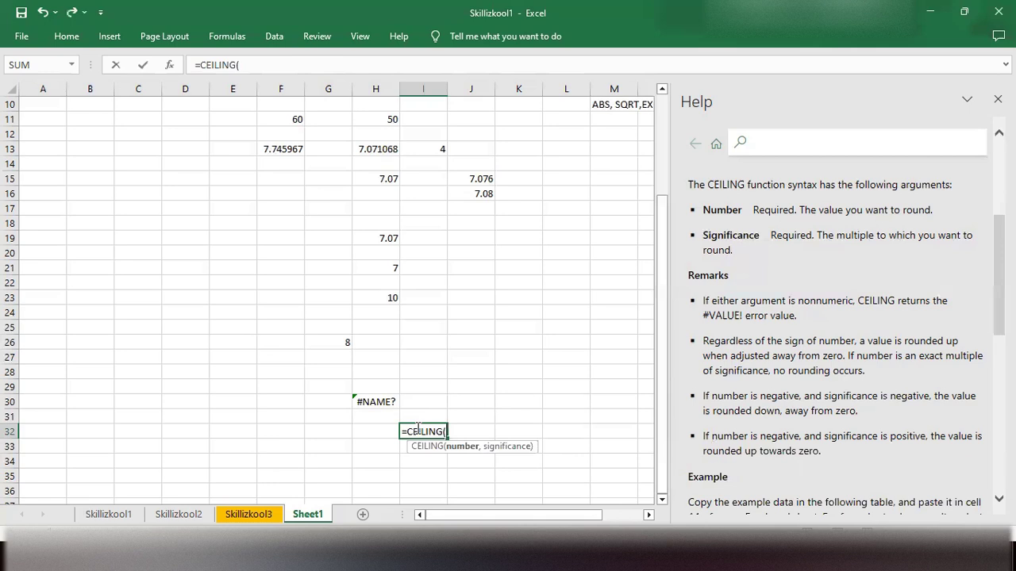
pyautogui.write('-8,')
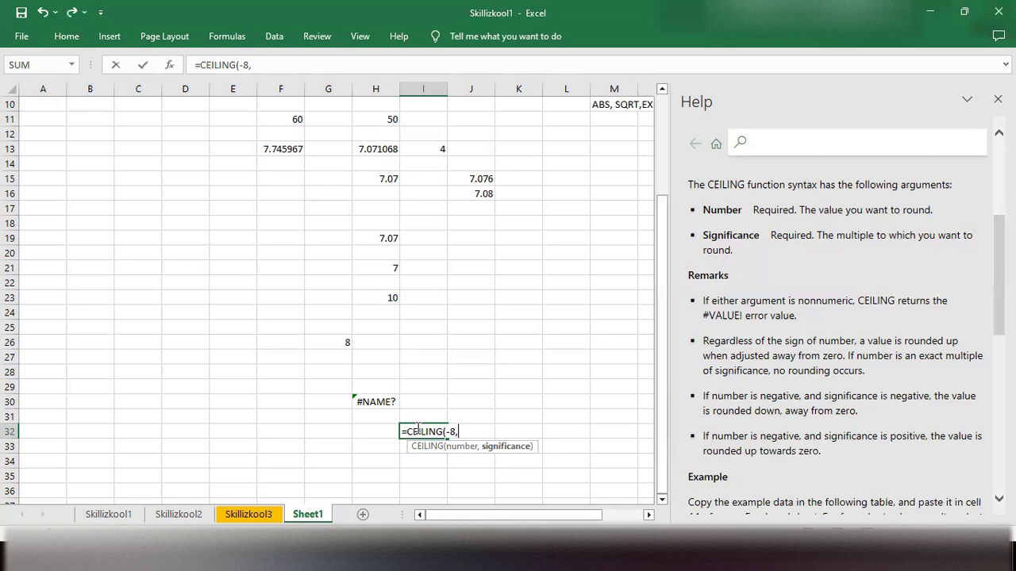
pyautogui.write('-2)')
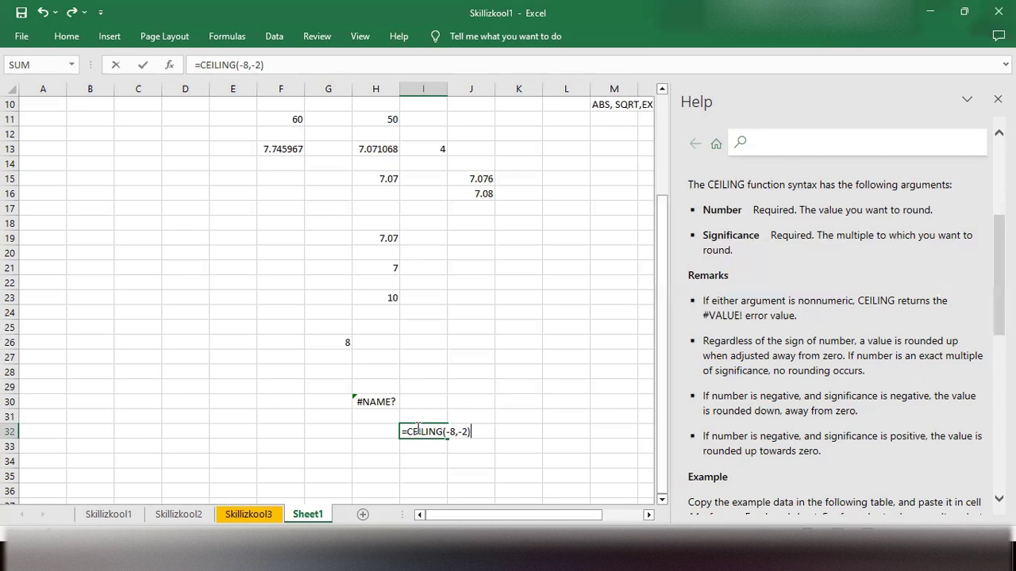
pyautogui.press('Return')
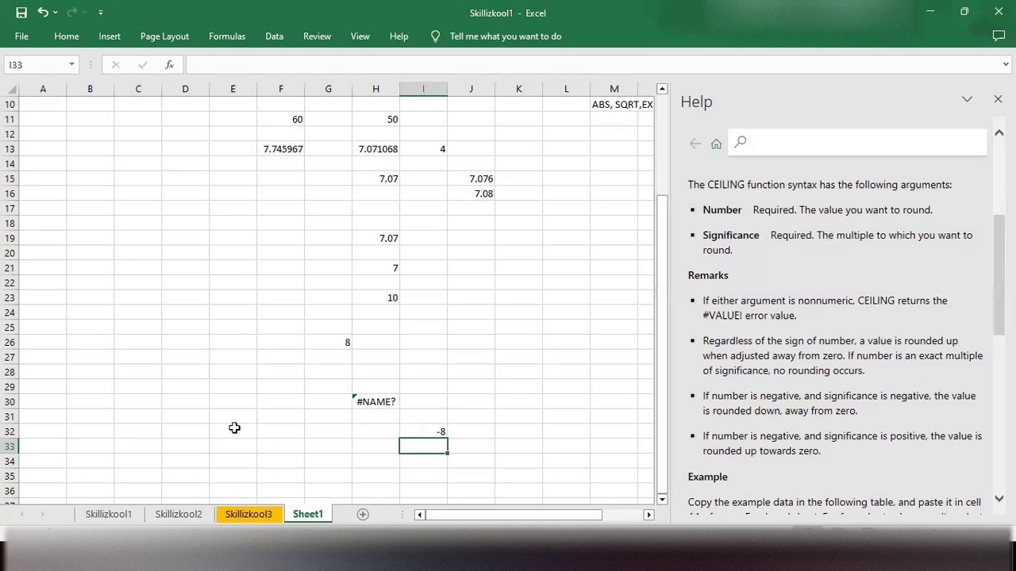
# Make the significance of the I32 formula positive, giving =CEILING(-8,2), and enter it
pyautogui.doubleClick(424, 432)
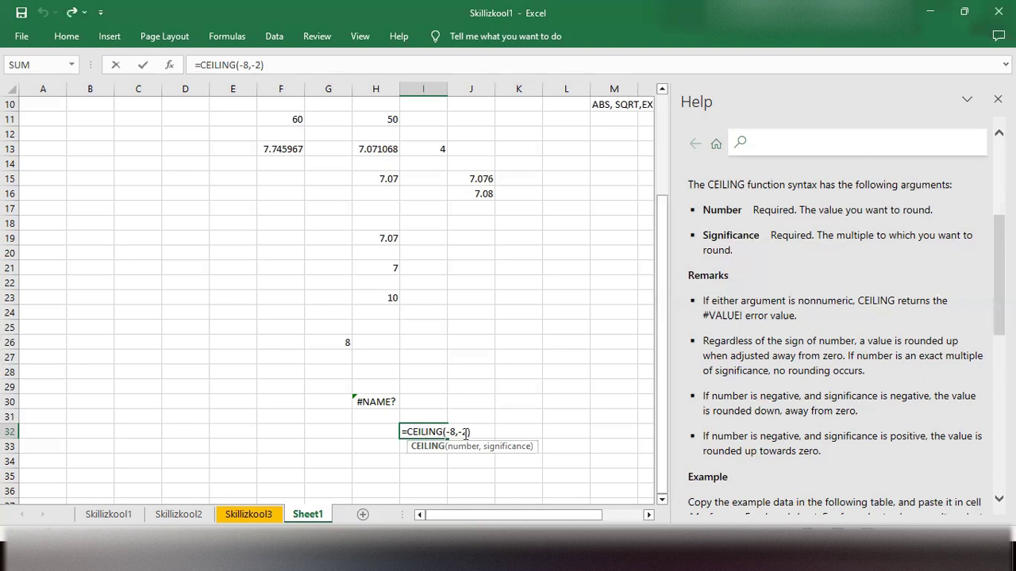
pyautogui.press('BackSpace')
pyautogui.click(480, 429)
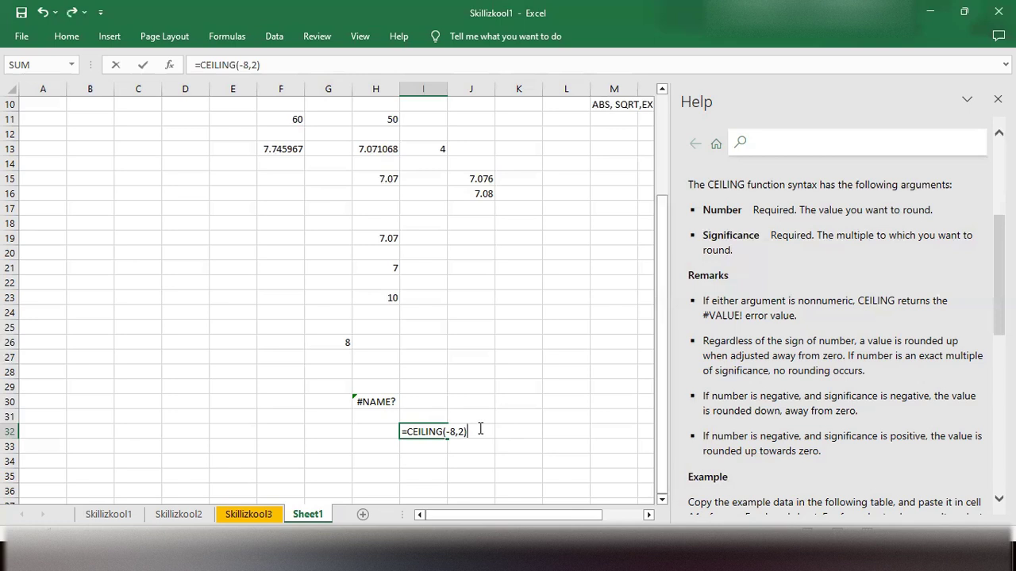
pyautogui.hotkey('ctrl', 'Return')
pyautogui.press('Return')
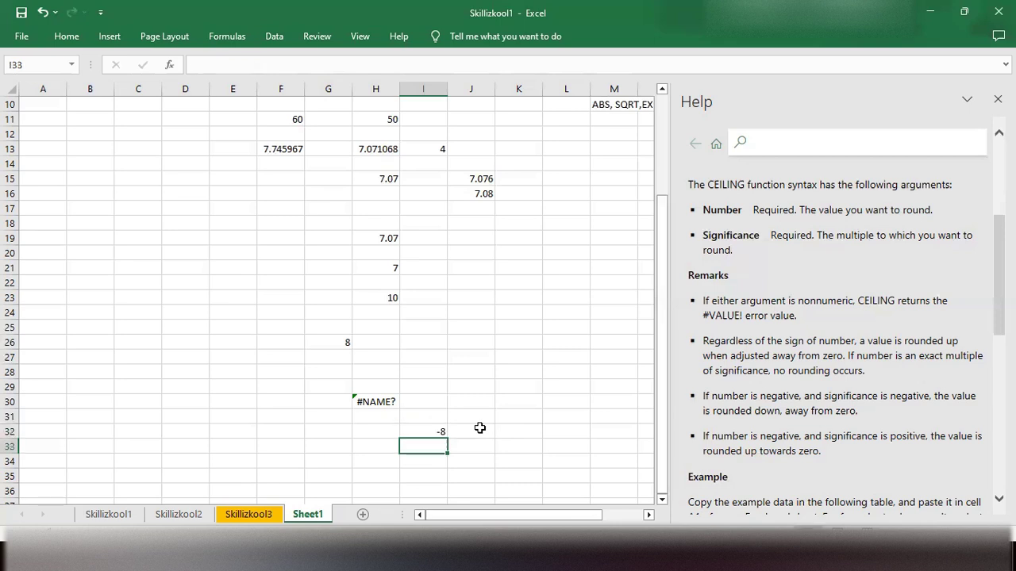
# Set the number argument of the CEILING formula in I32 to -8.987 and enter the formula
pyautogui.doubleClick(432, 431)
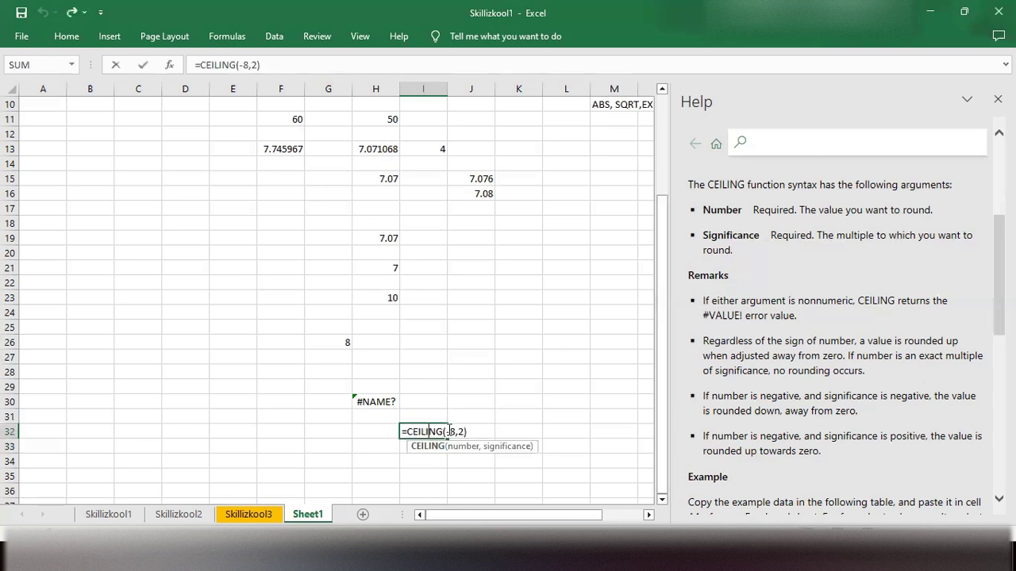
pyautogui.click(454, 430)
pyautogui.write('.987')
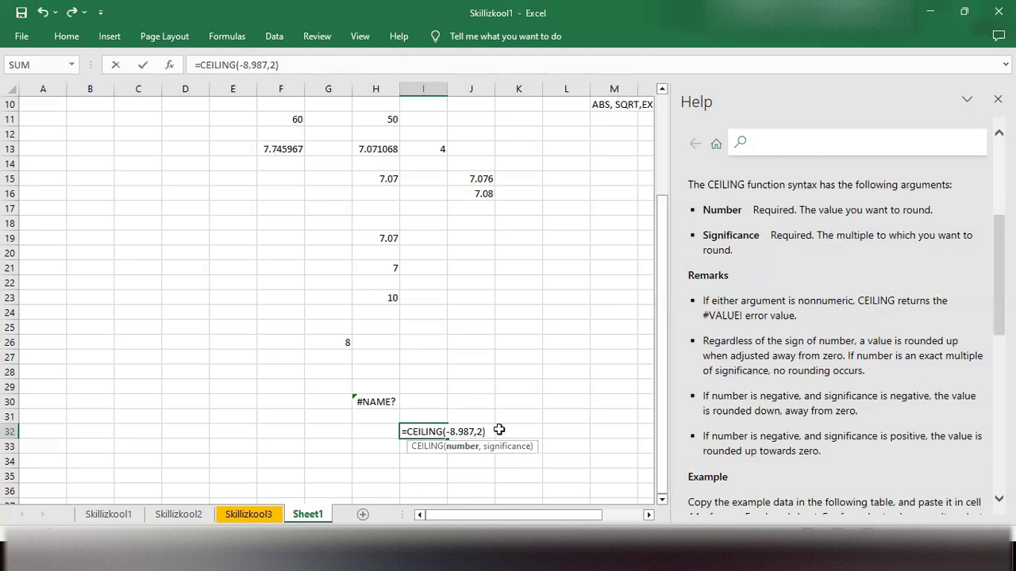
pyautogui.click(499, 430)
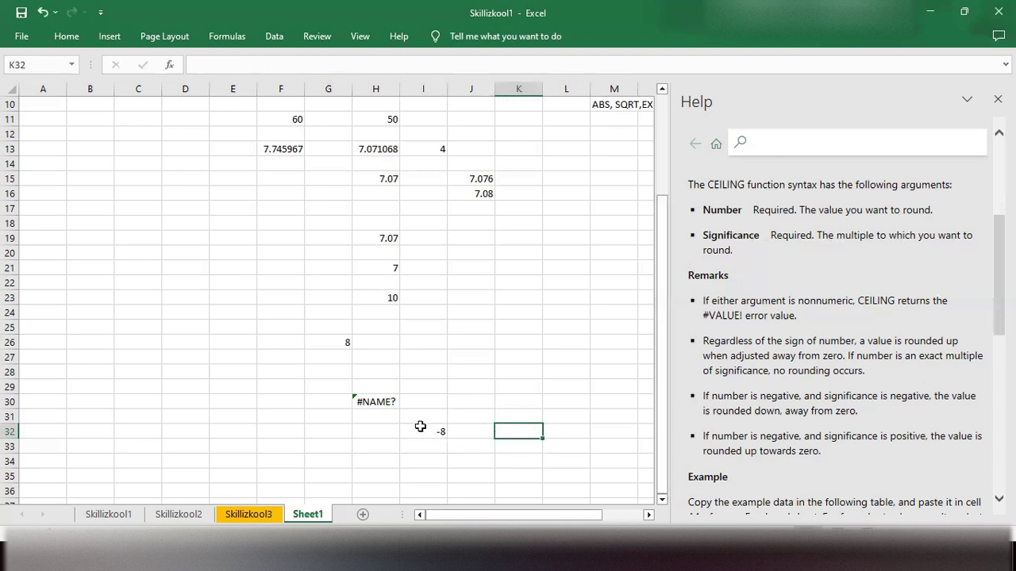
# Set the significance in I32 to -2, so that the formula reads =CEILING(-8.987,-2), and enter it
pyautogui.doubleClick(421, 429)
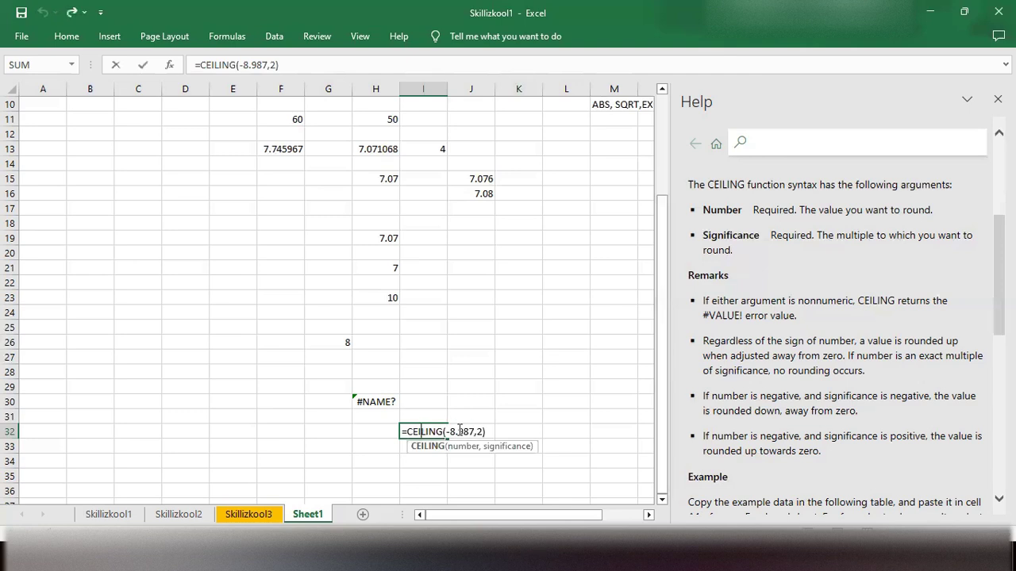
pyautogui.click(477, 431)
pyautogui.write('-')
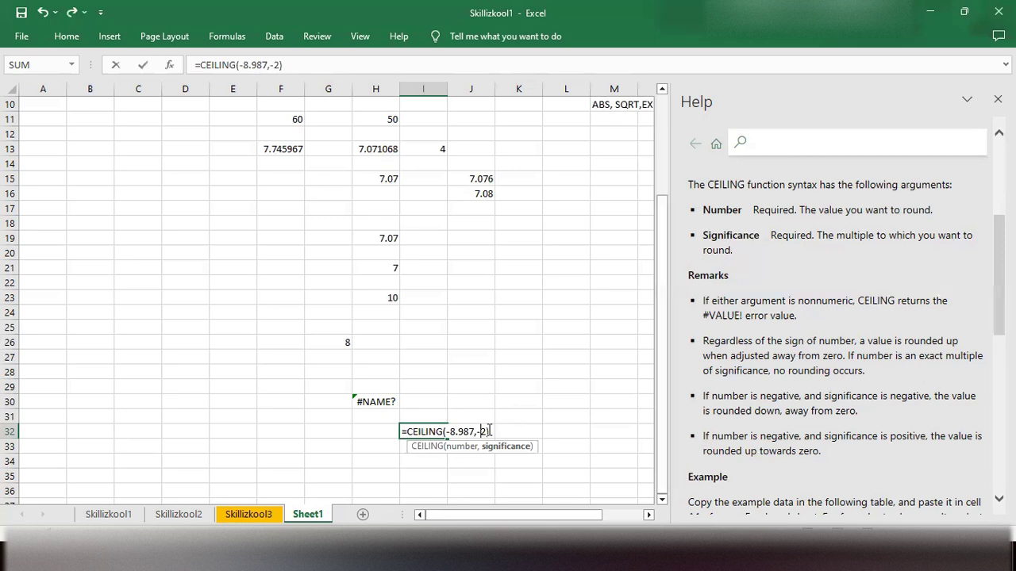
pyautogui.press('Return')
# Compare the arguments of the I32 formula with the CEILING help article's example table and its remarks
pyautogui.doubleClick(436, 431)
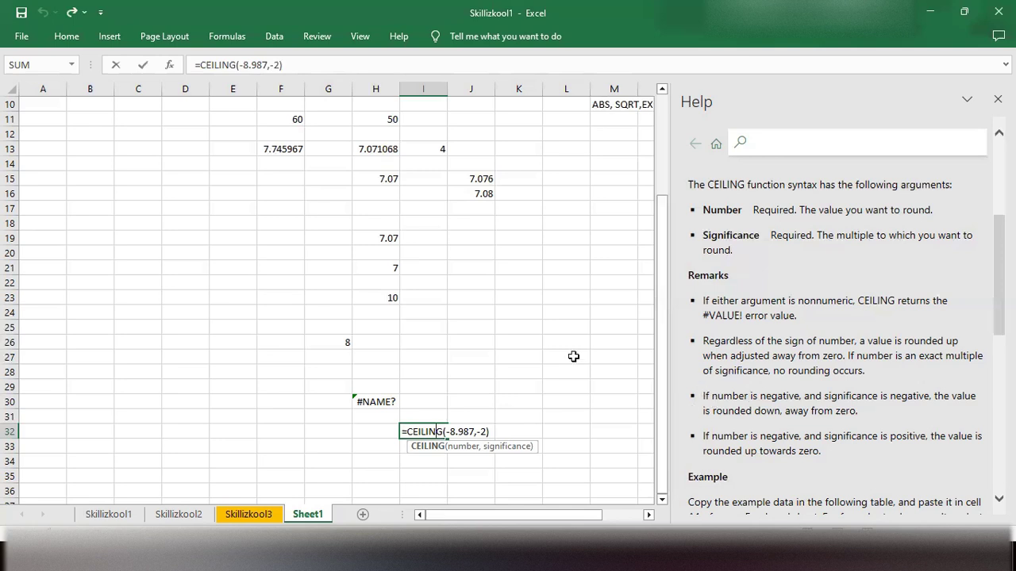
pyautogui.scroll(-5, 778, 393)
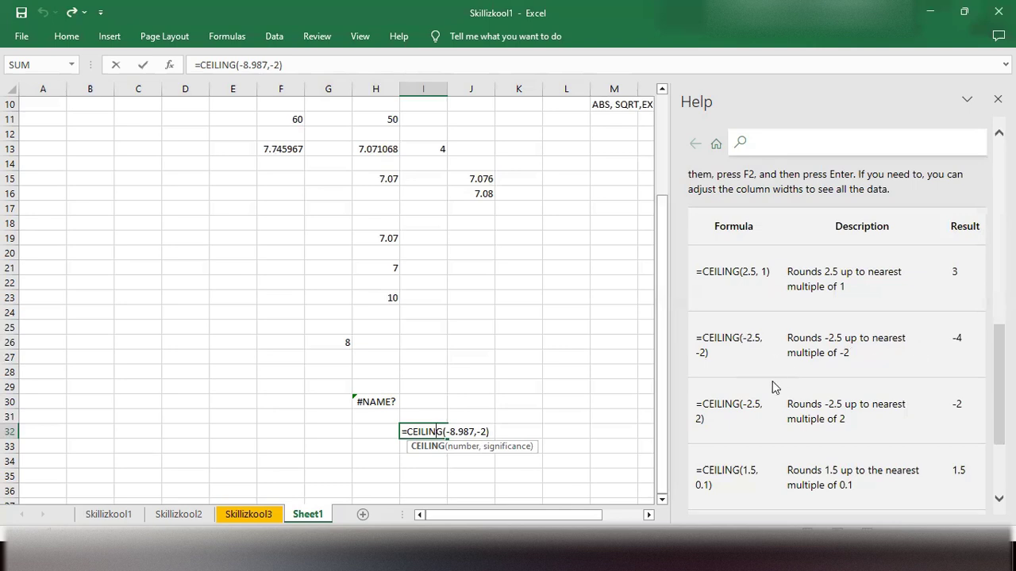
pyautogui.scroll(-3, 803, 381)
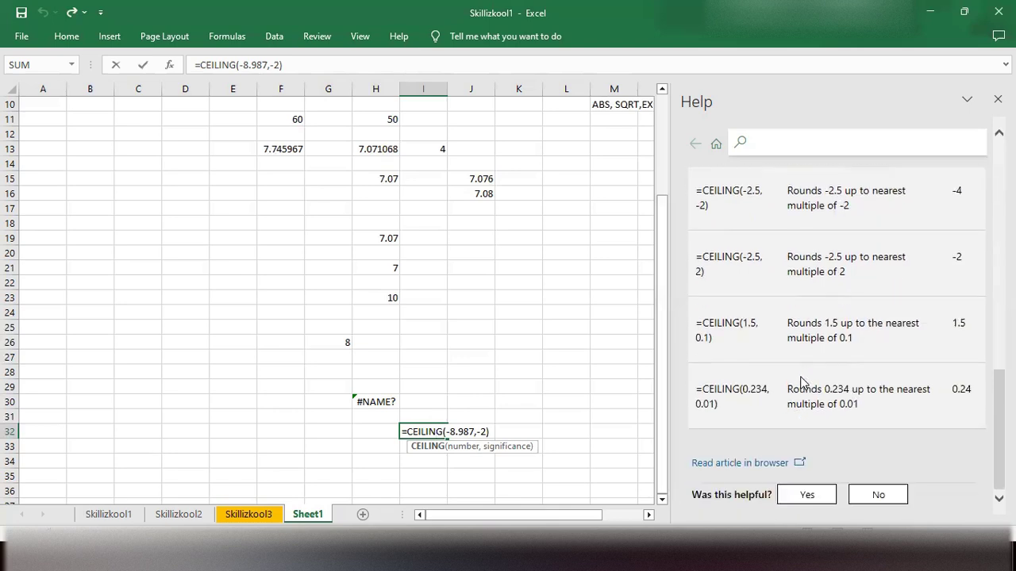
pyautogui.scroll(5, 801, 382)
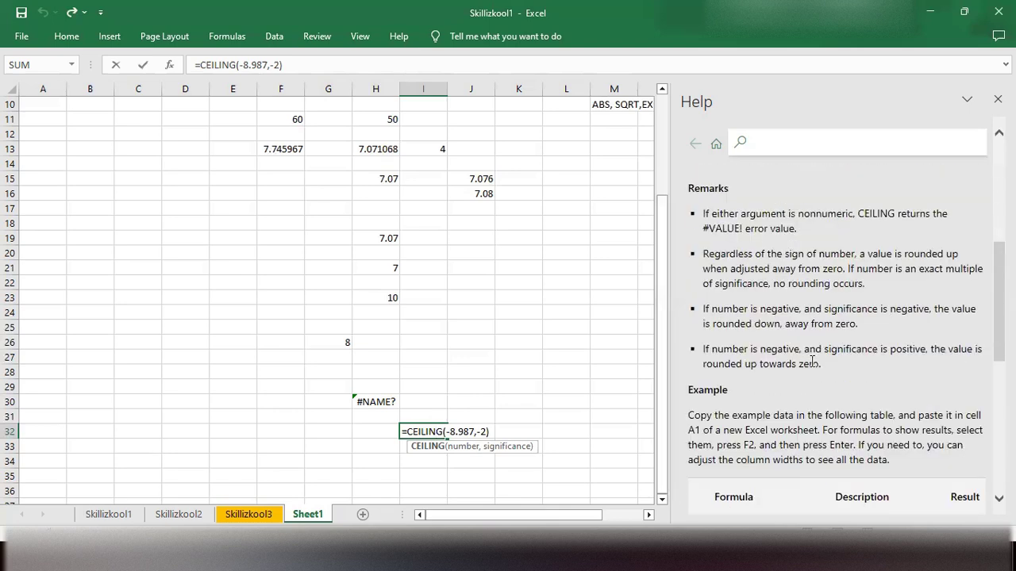
# Review the CEILING help article's example formulas down to the last one, and leave the I32 formula for cell K32
pyautogui.scroll(-1, 812, 363)
pyautogui.scroll(1, 813, 363)
pyautogui.scroll(-5, 801, 381)
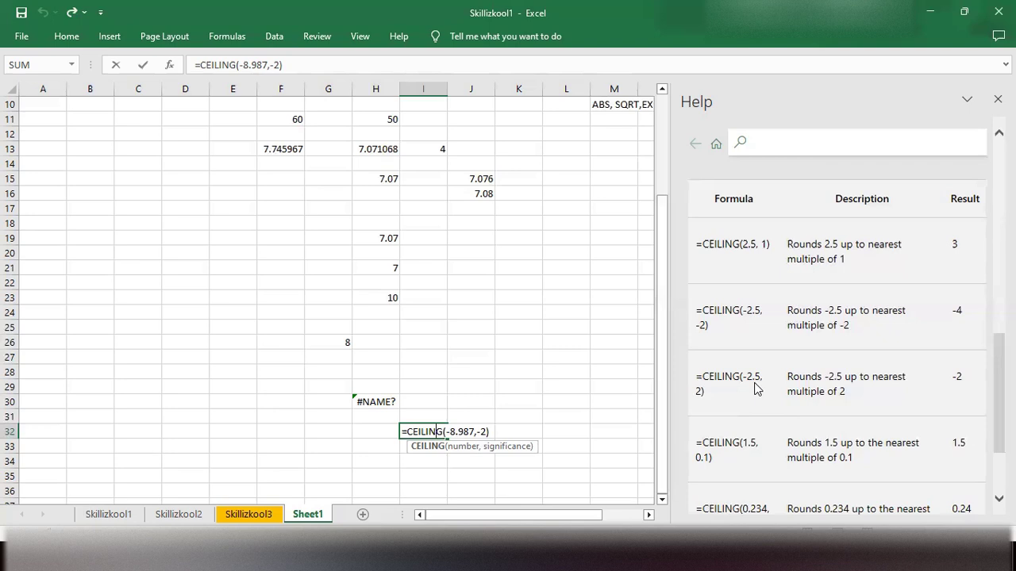
pyautogui.scroll(-3, 756, 389)
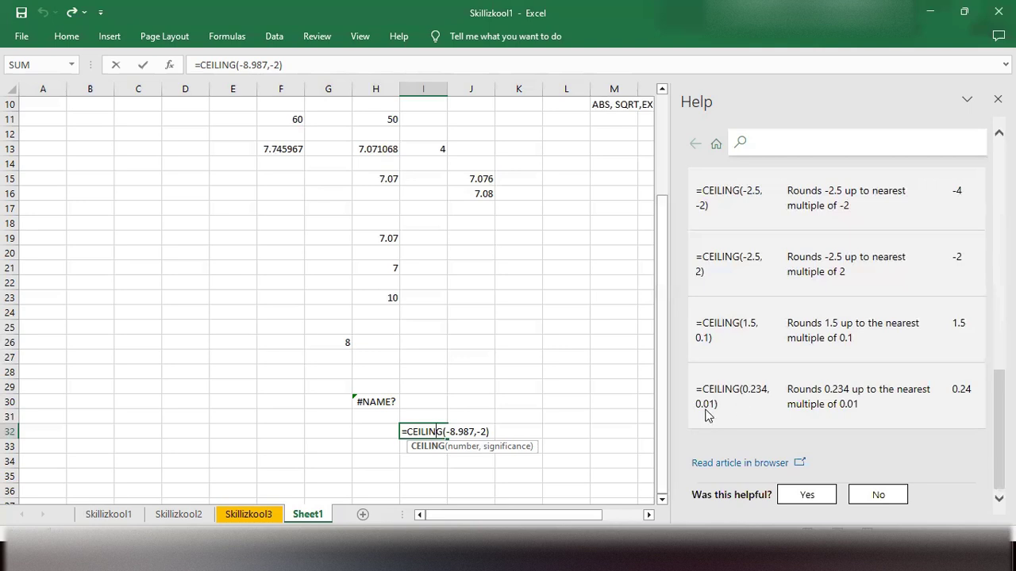
pyautogui.scroll(5, 893, 389)
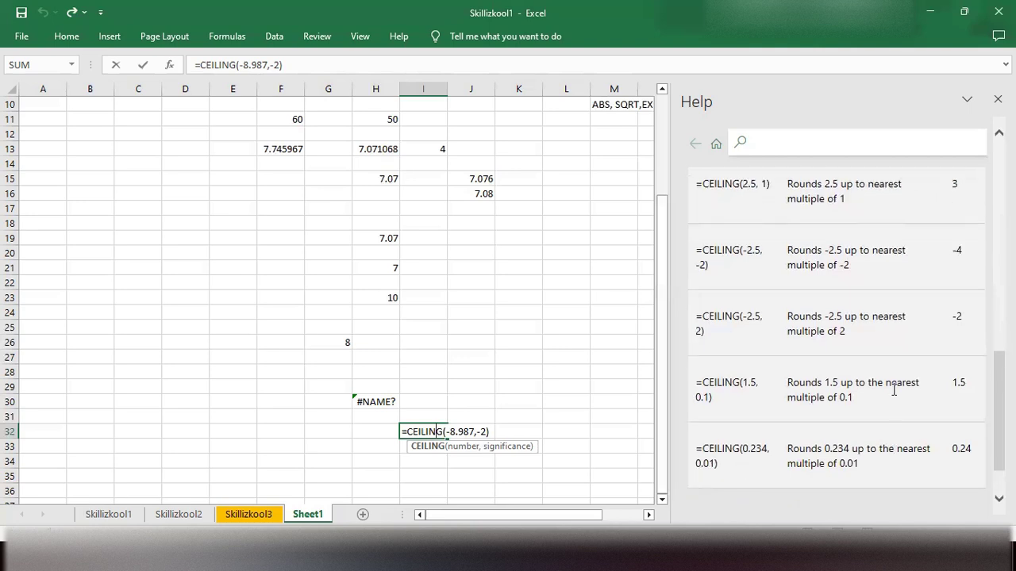
pyautogui.scroll(4, 850, 403)
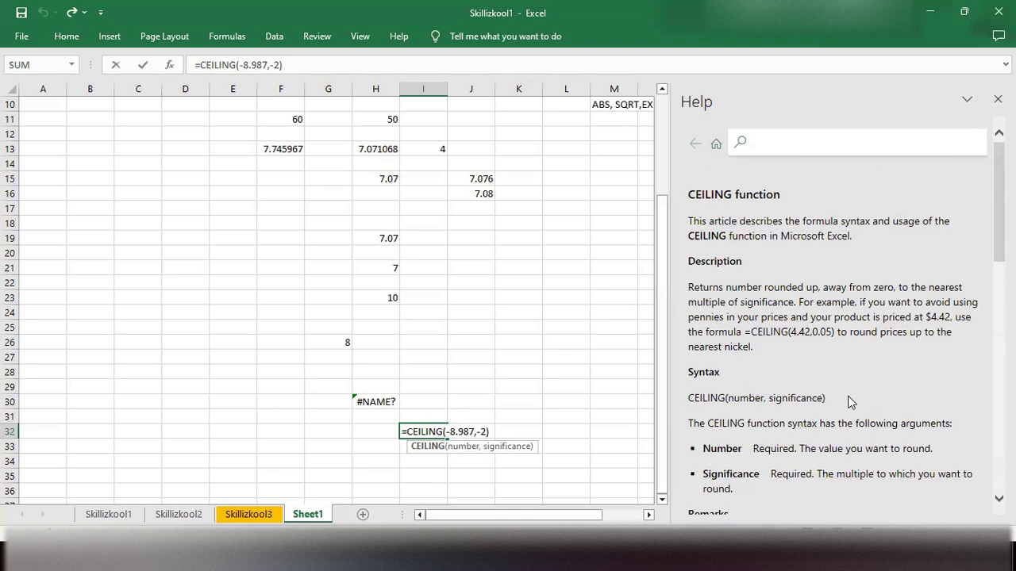
pyautogui.scroll(3, 601, 352)
pyautogui.scroll(-5, 602, 353)
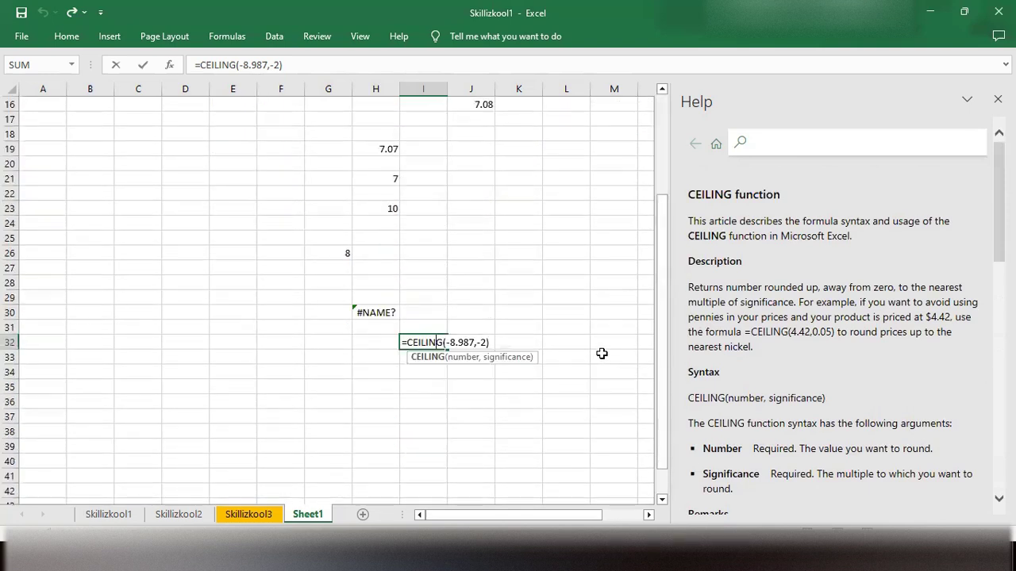
pyautogui.scroll(-1, 602, 353)
pyautogui.click(498, 298)
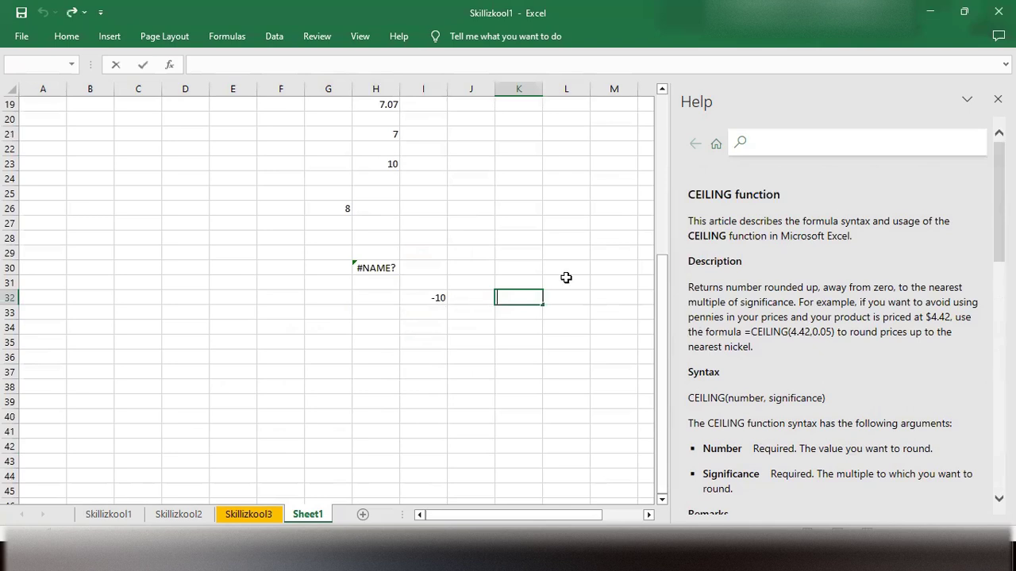
# Reread the syntax, arguments and remarks in the CEILING help article
pyautogui.scroll(-2, 791, 315)
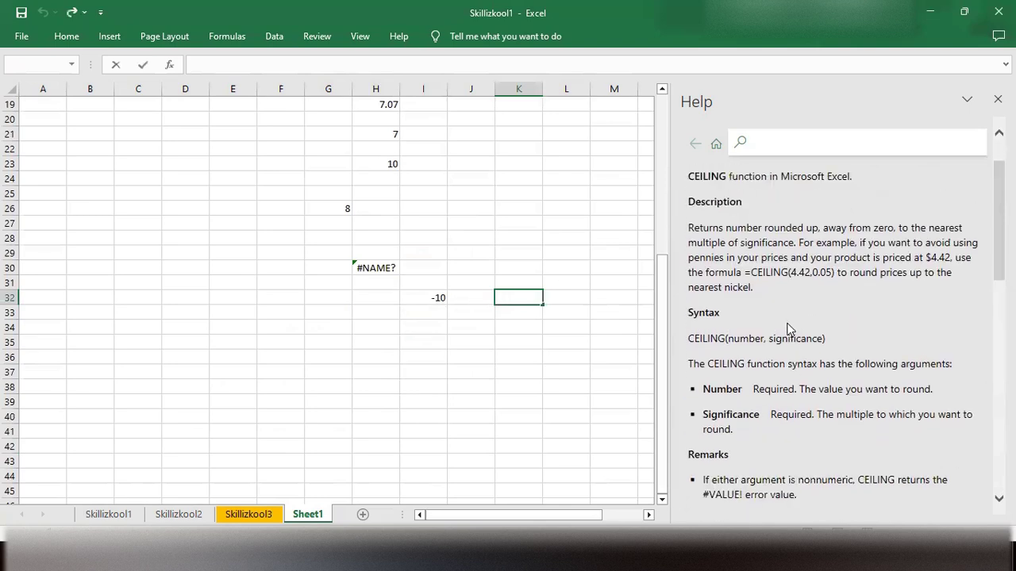
pyautogui.scroll(-1, 798, 357)
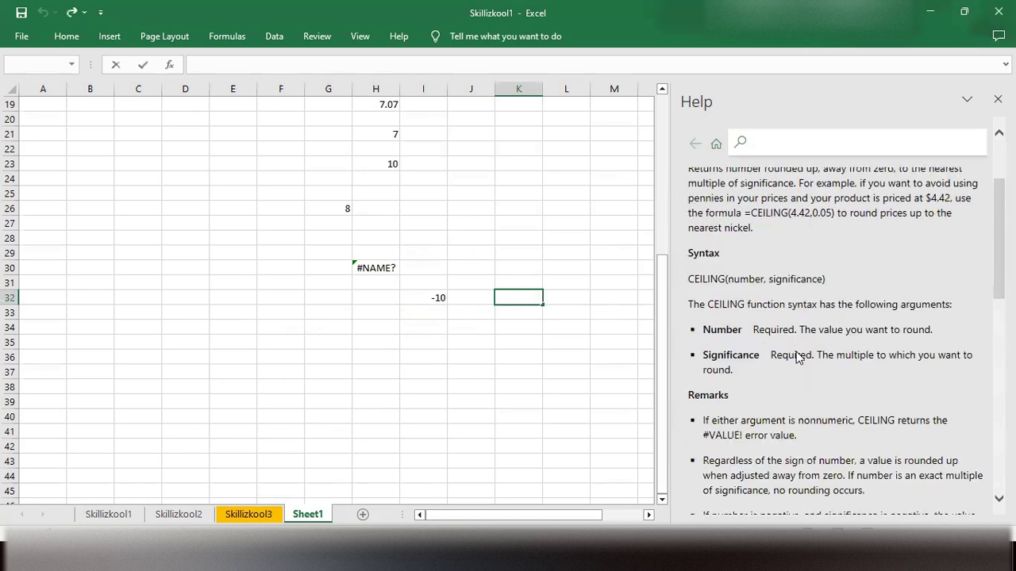
pyautogui.scroll(-3, 797, 357)
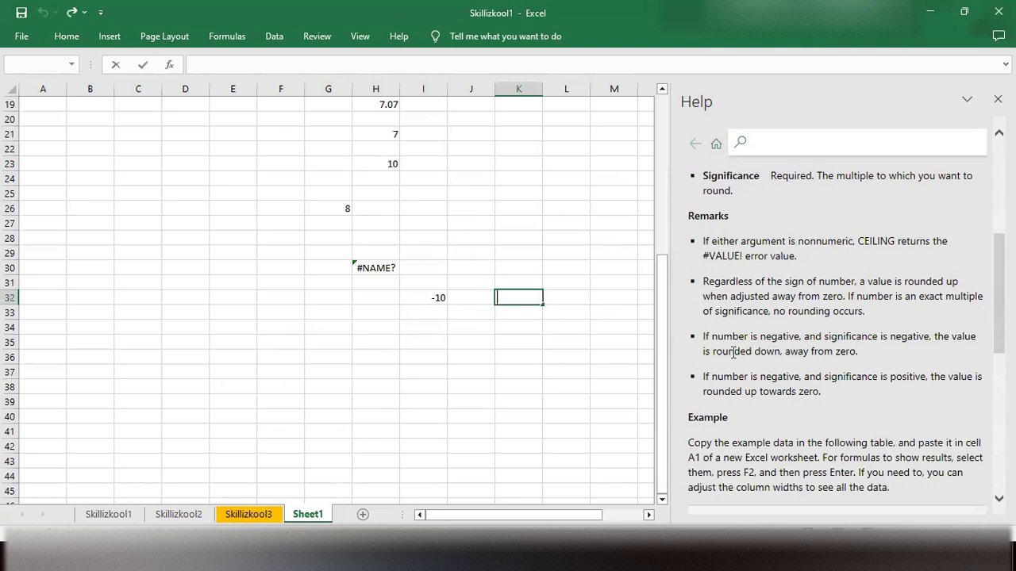
pyautogui.scroll(3, 582, 347)
pyautogui.scroll(5, 762, 318)
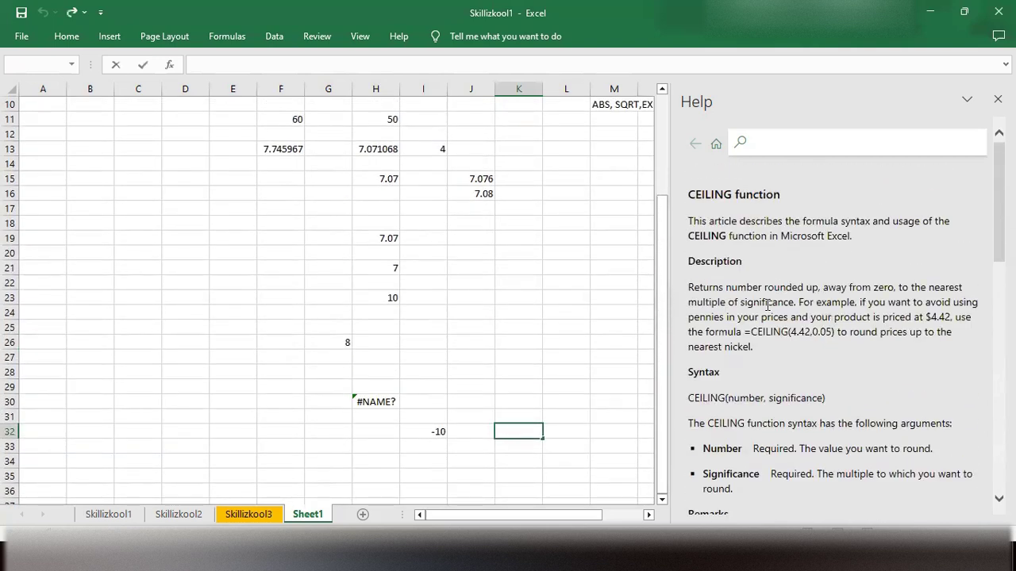
# Begin a formula in K18 with the FLOOR function and open that function's help article
pyautogui.scroll(3, 515, 235)
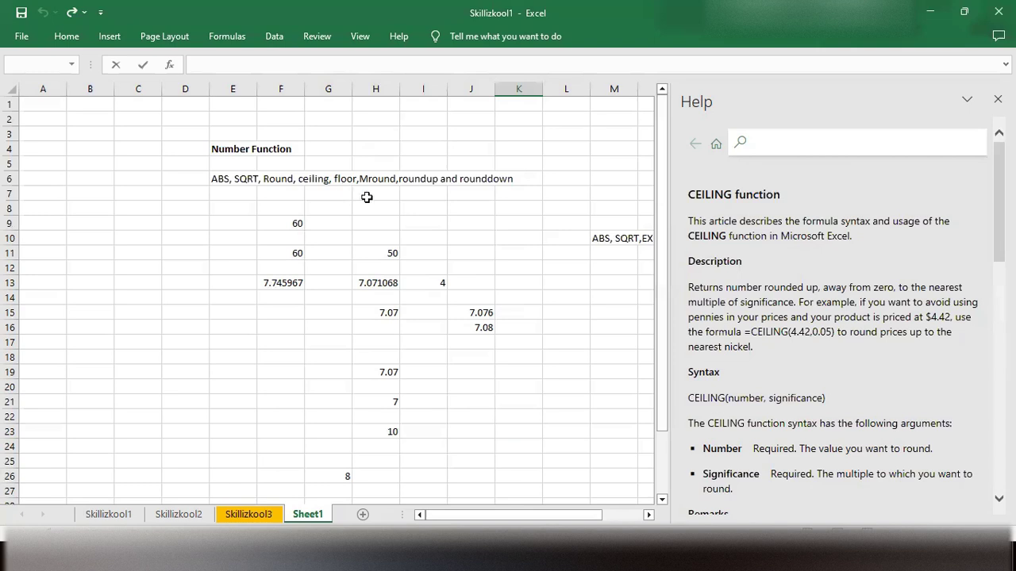
pyautogui.click(512, 359)
pyautogui.write('=Floor')
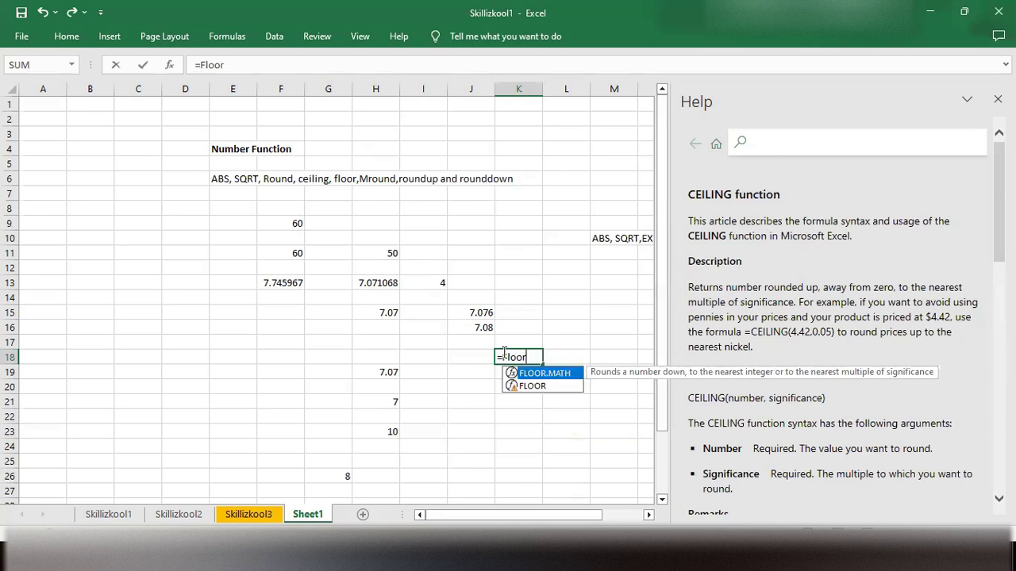
pyautogui.press('Down')
pyautogui.press('Tab')
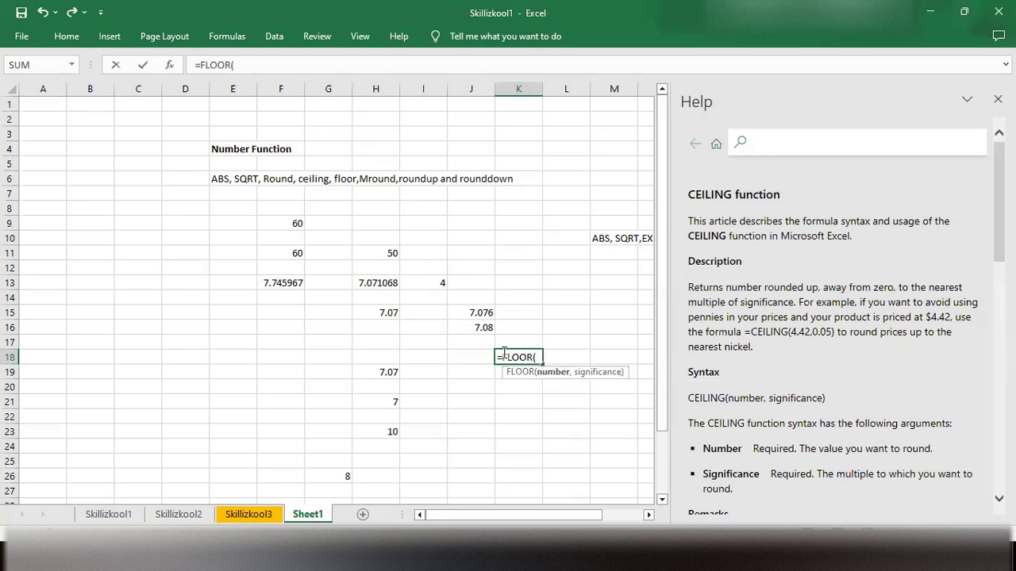
pyautogui.click(526, 373)
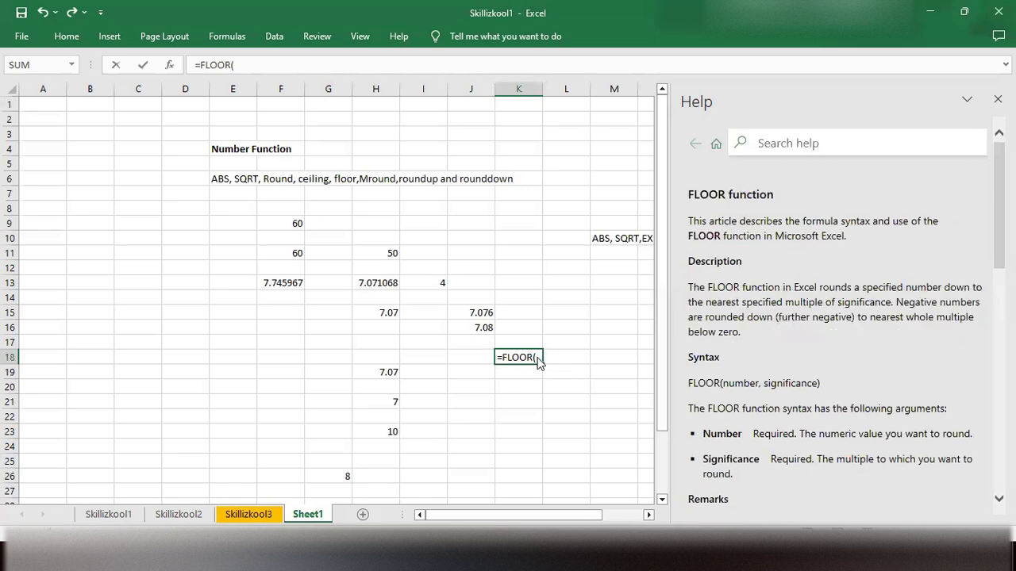
# Complete the K18 formula with H13 as number and 1 as significance, giving =FLOOR(H13,1), and enter it
pyautogui.click(377, 284)
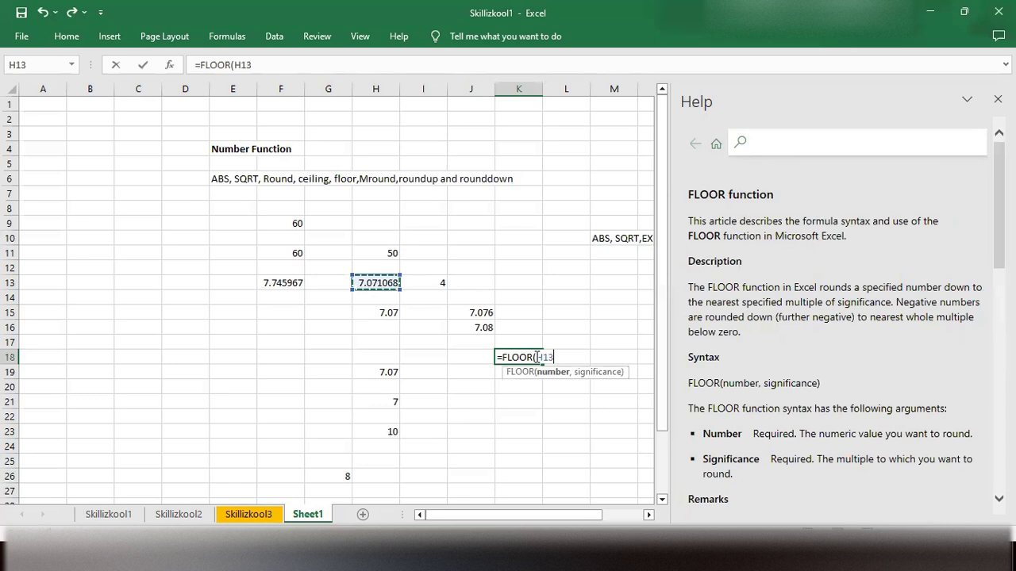
pyautogui.write(',')
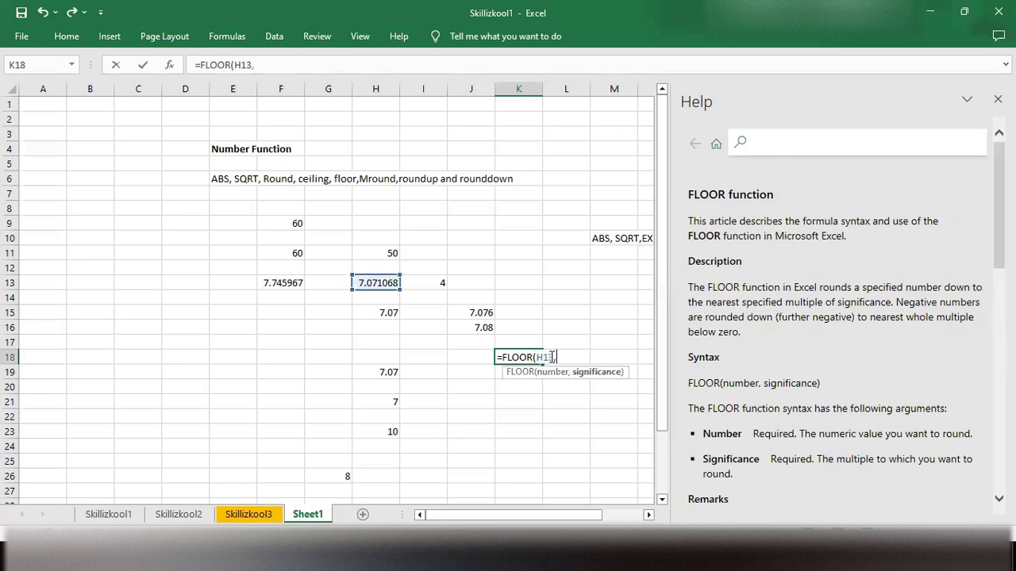
pyautogui.write('1)')
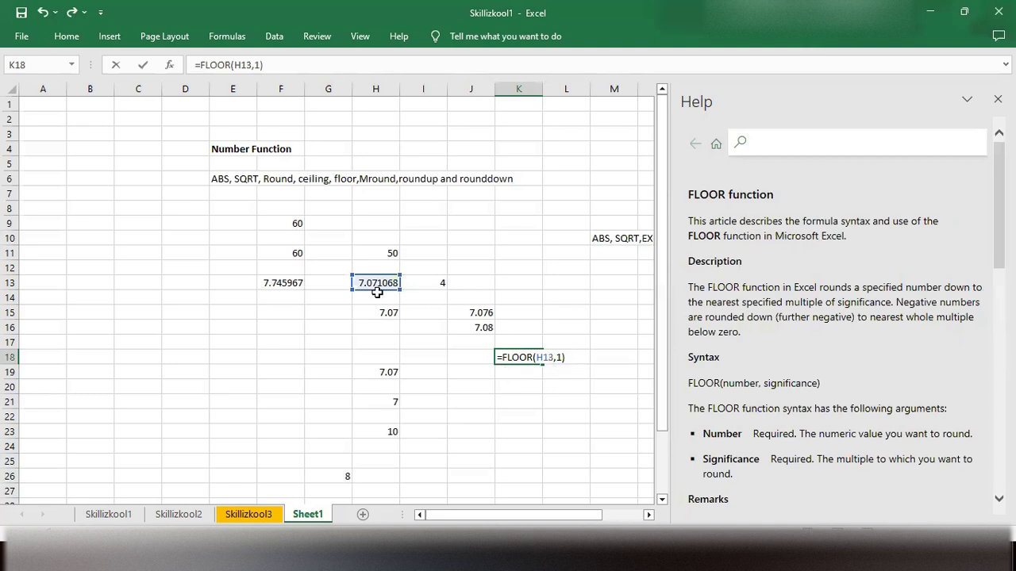
pyautogui.press('Return')
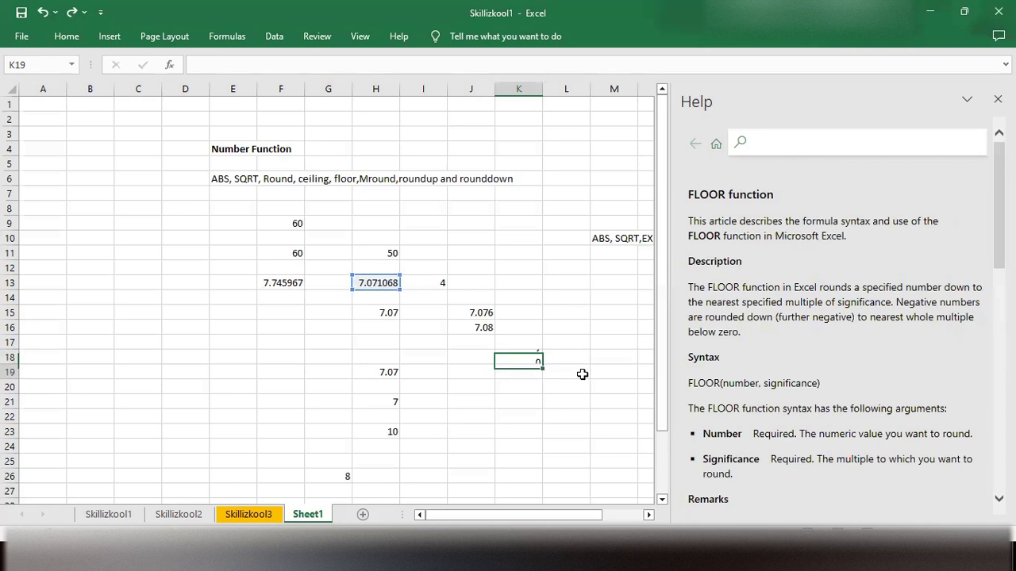
# Reopen the K18 formula and check it against the FLOOR help article's description, arguments and remarks
pyautogui.click(521, 357)
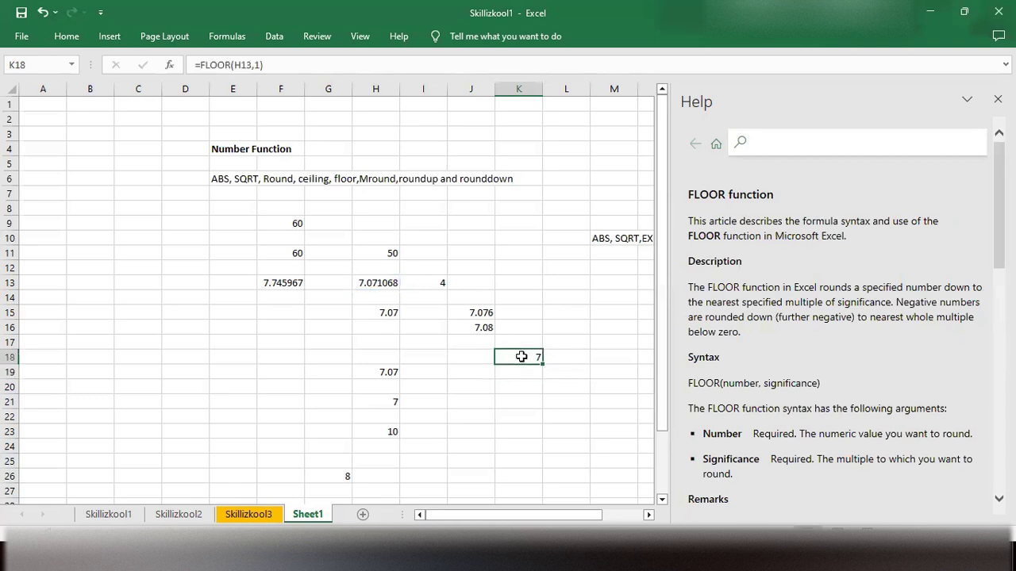
pyautogui.doubleClick(522, 357)
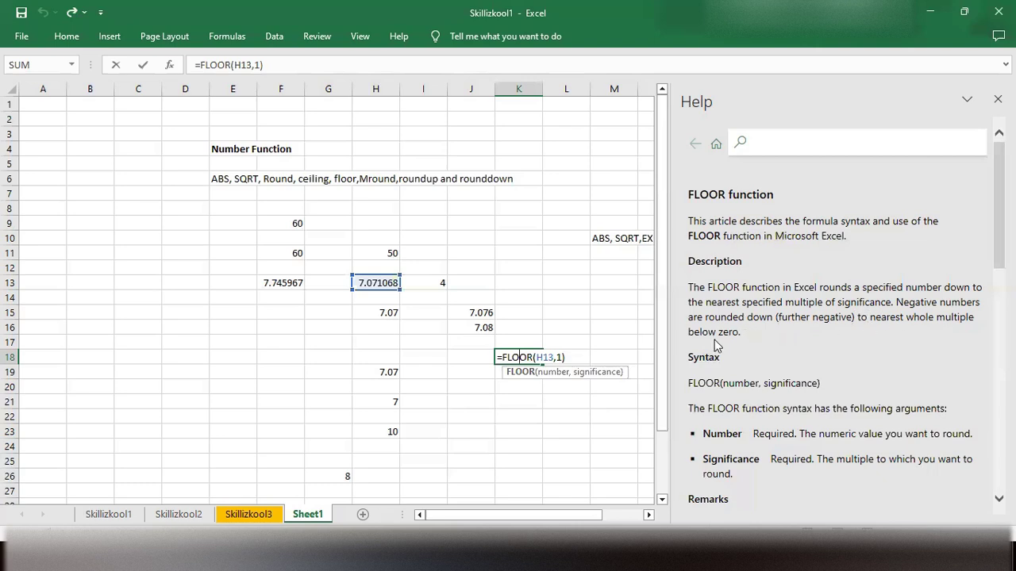
pyautogui.scroll(-2, 754, 366)
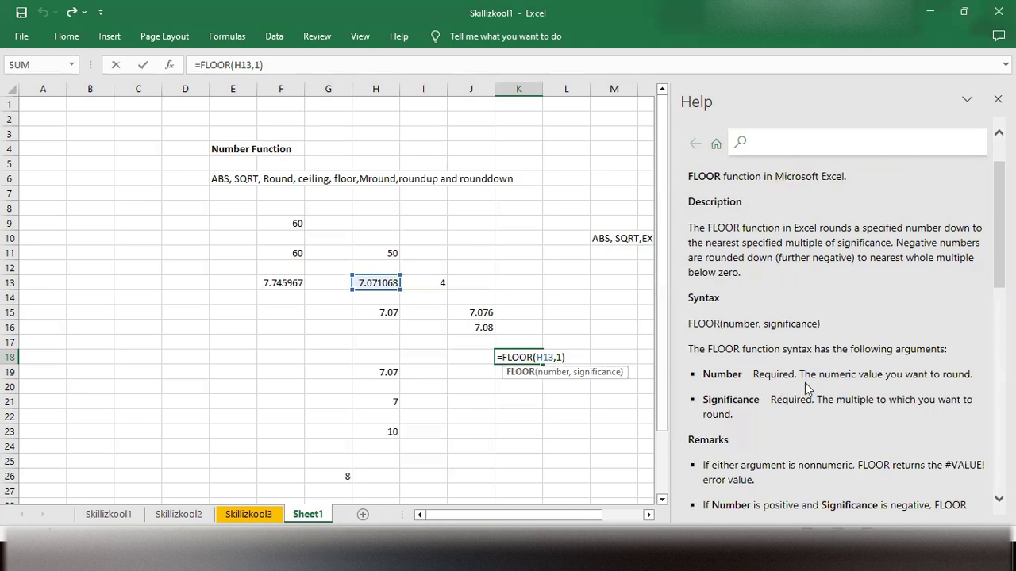
pyautogui.scroll(-1, 897, 380)
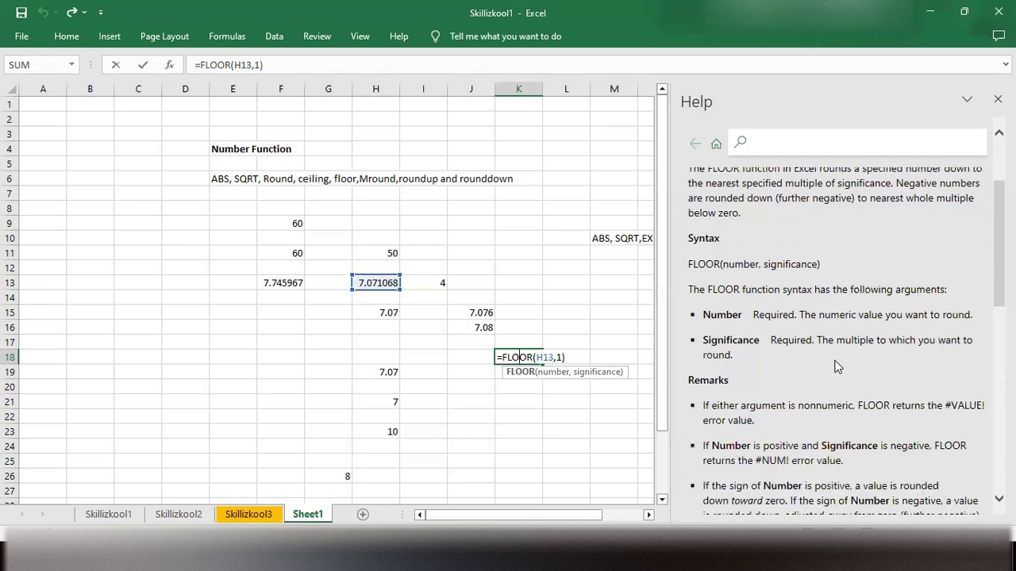
pyautogui.scroll(-1, 782, 367)
pyautogui.scroll(-1, 783, 368)
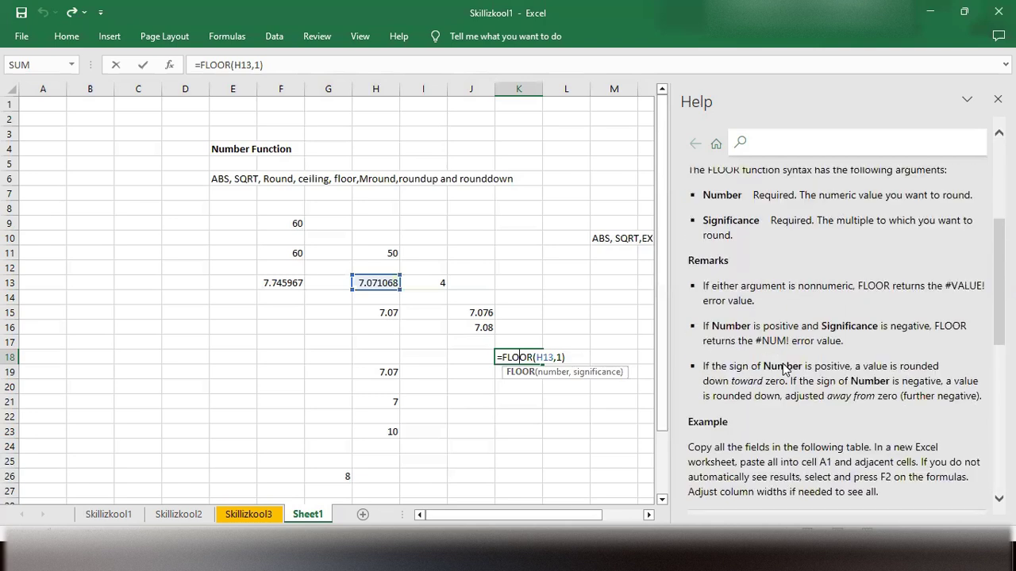
pyautogui.click(579, 358)
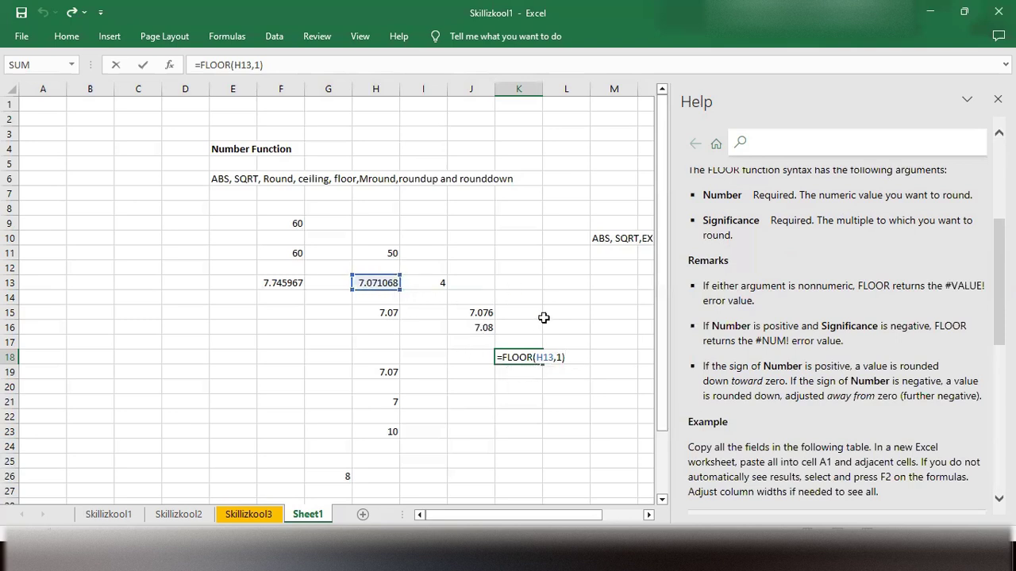
pyautogui.press('Return')
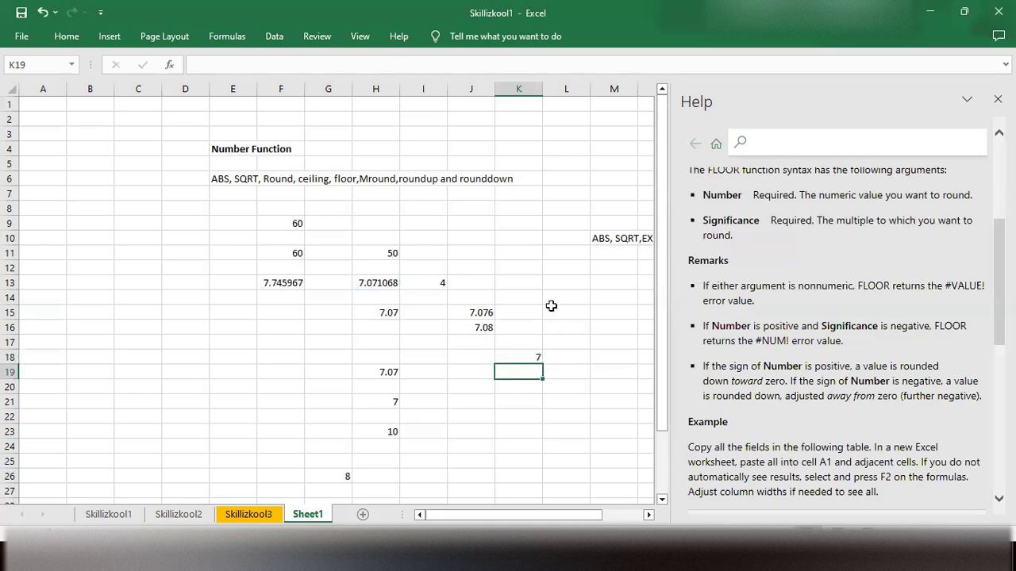
# Enter the value 7.976 in cell K13
pyautogui.click(532, 283)
pyautogui.doubleClick(523, 283)
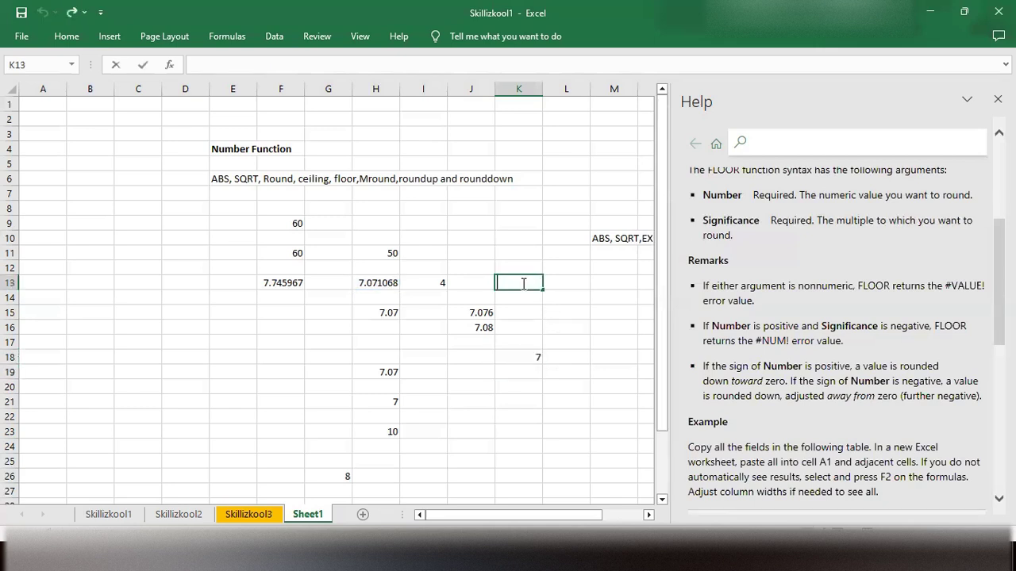
pyautogui.write('7.976')
pyautogui.click(584, 311)
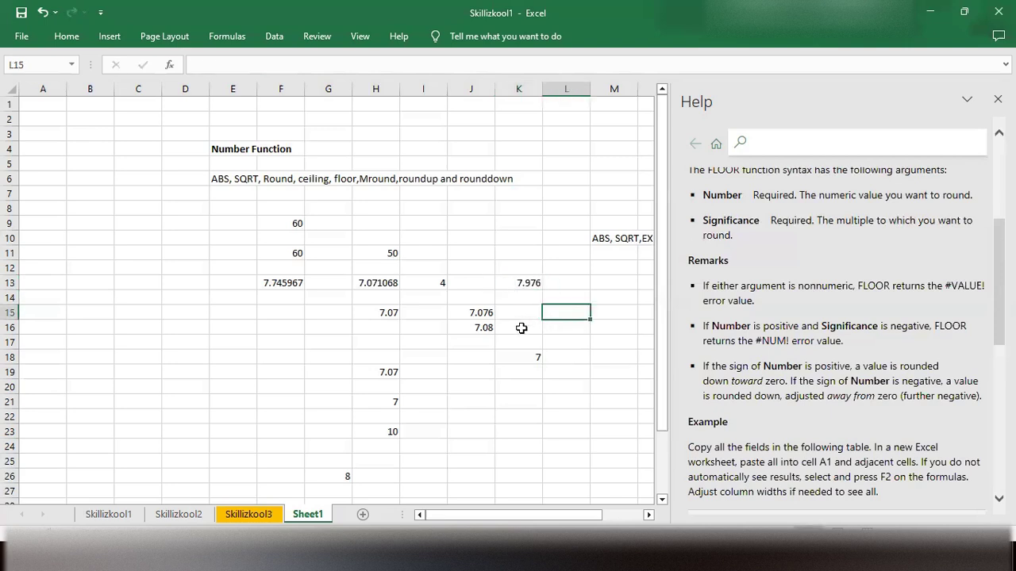
# Try to start a FLOOR formula in cell K16
pyautogui.doubleClick(521, 328)
pyautogui.write('=Floor')
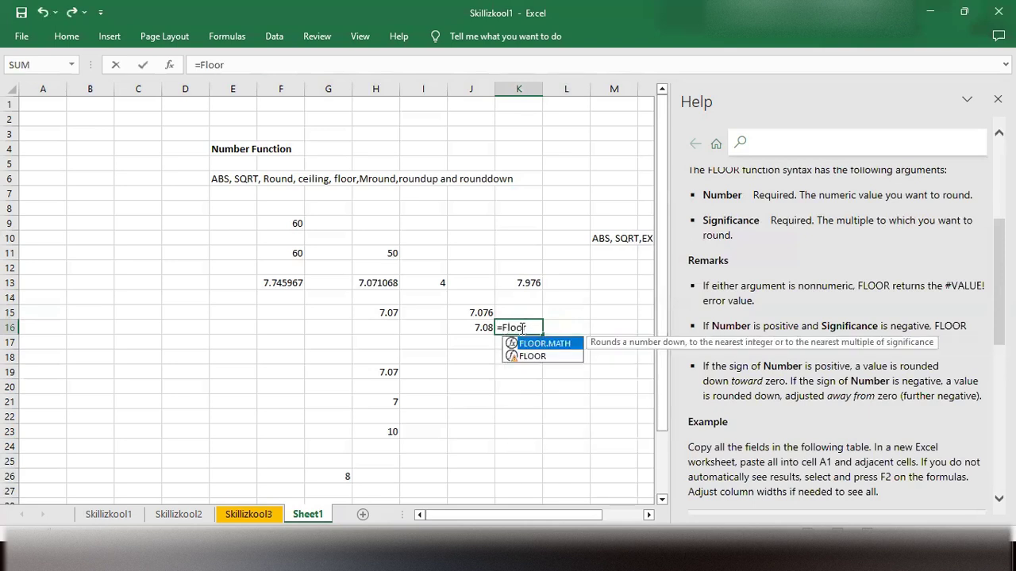
pyautogui.write('(')
pyautogui.press('Tab')
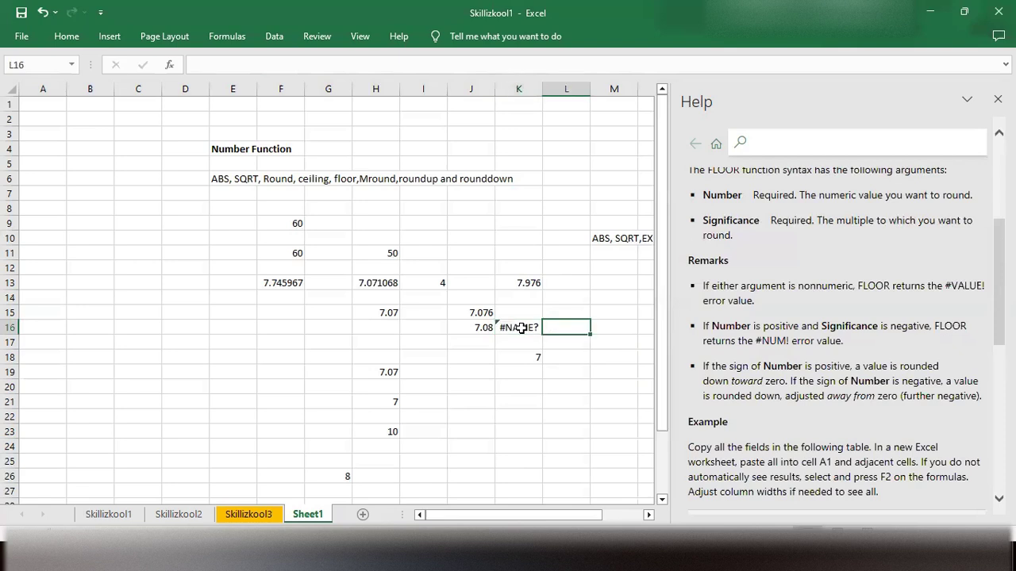
# Correct the incomplete entry in K16 to the FLOOR function and give it cell K13 as the number
pyautogui.doubleClick(521, 328)
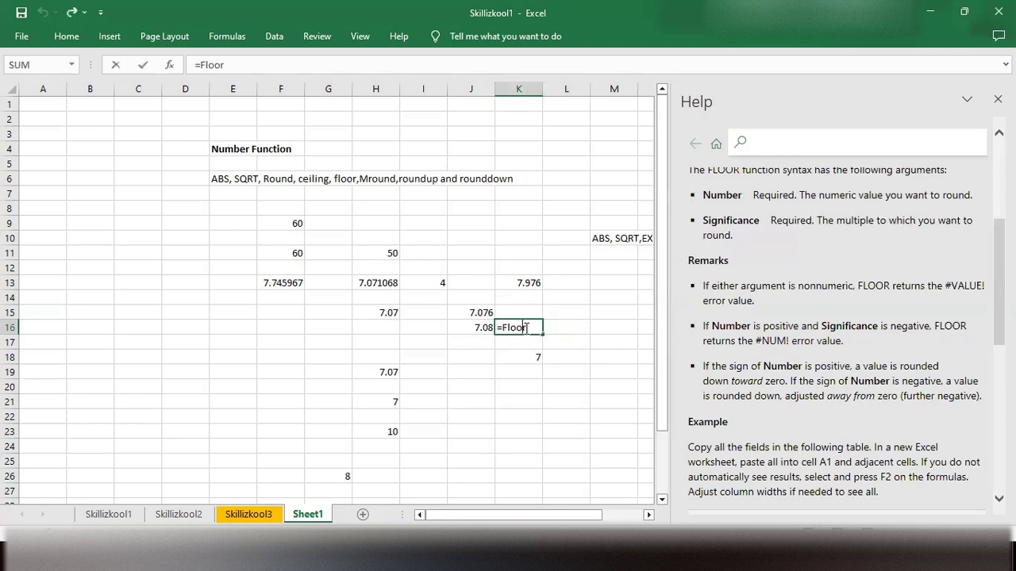
pyautogui.press('BackSpace')
pyautogui.press('BackSpace')
pyautogui.press('BackSpace')
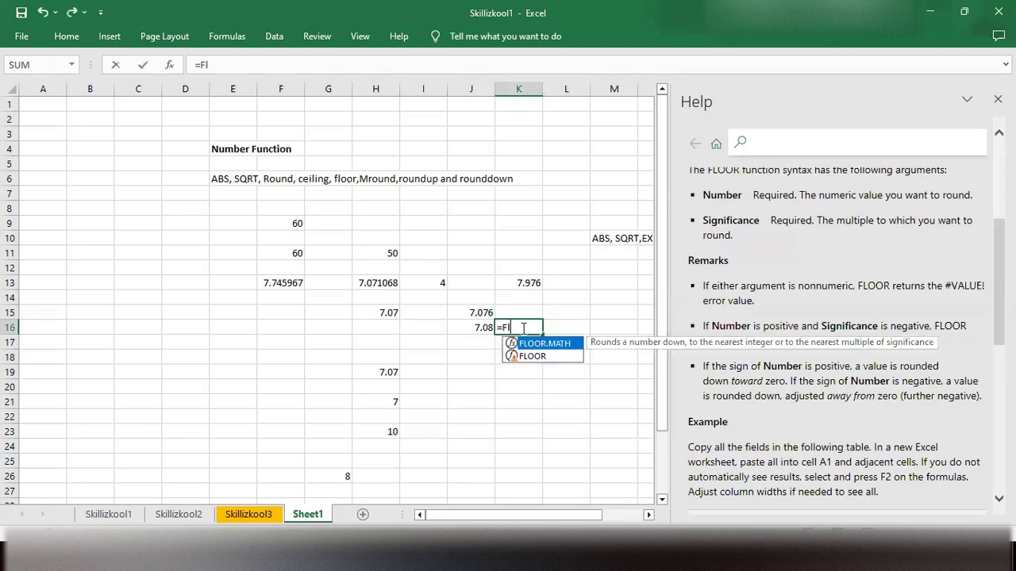
pyautogui.press('Down')
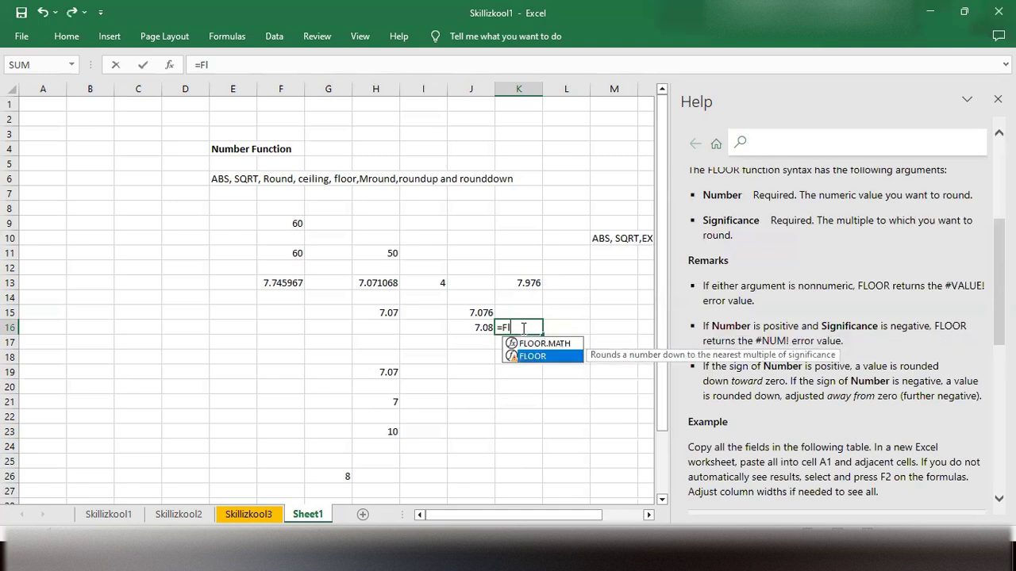
pyautogui.press('Tab')
pyautogui.click(530, 288)
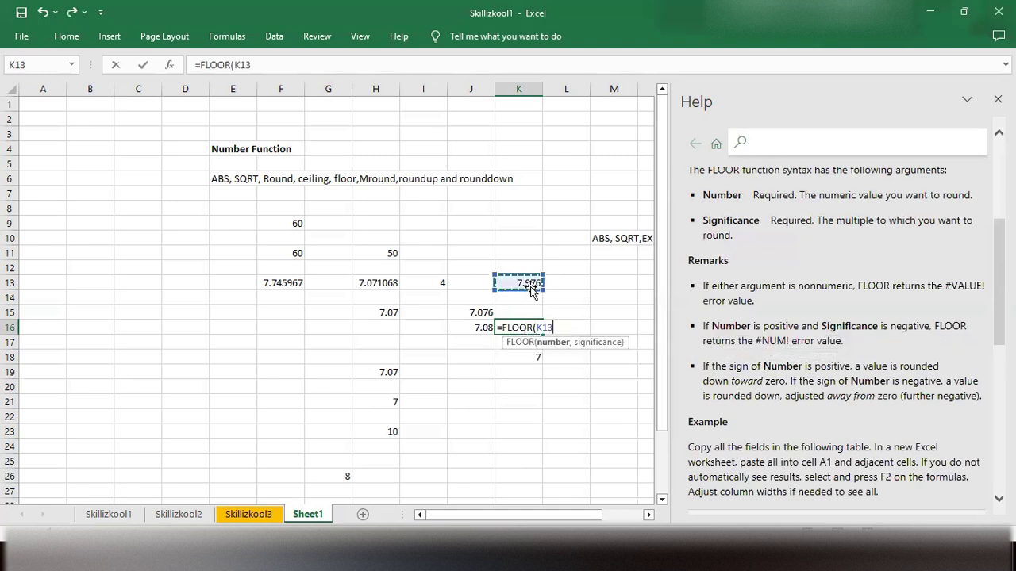
# Complete the K16 formula with 2 as significance, giving =FLOOR(K13,2), and enter it
pyautogui.write(':')
pyautogui.press('BackSpace')
pyautogui.press('BackSpace')
pyautogui.press('BackSpace')
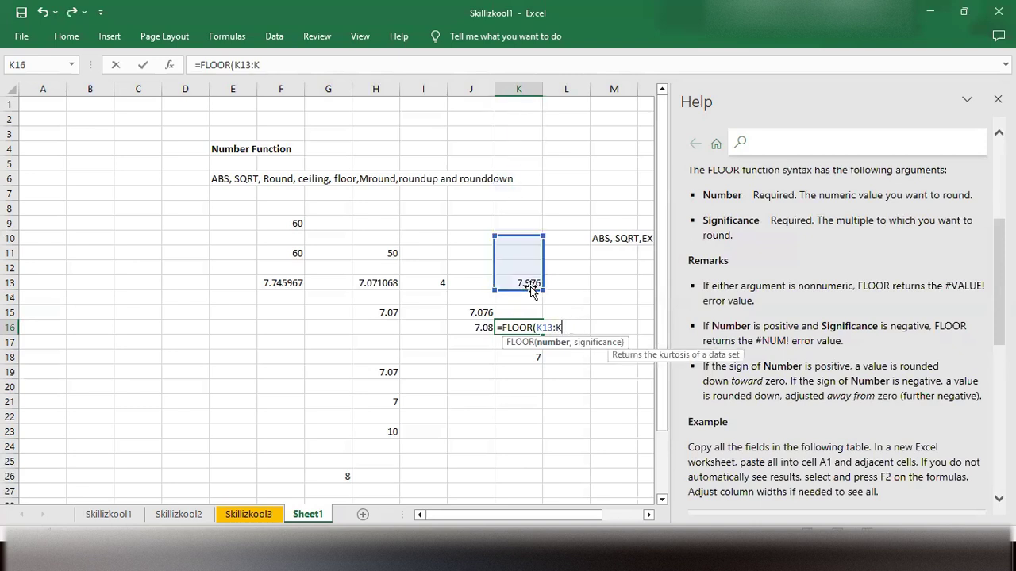
pyautogui.write(',2')
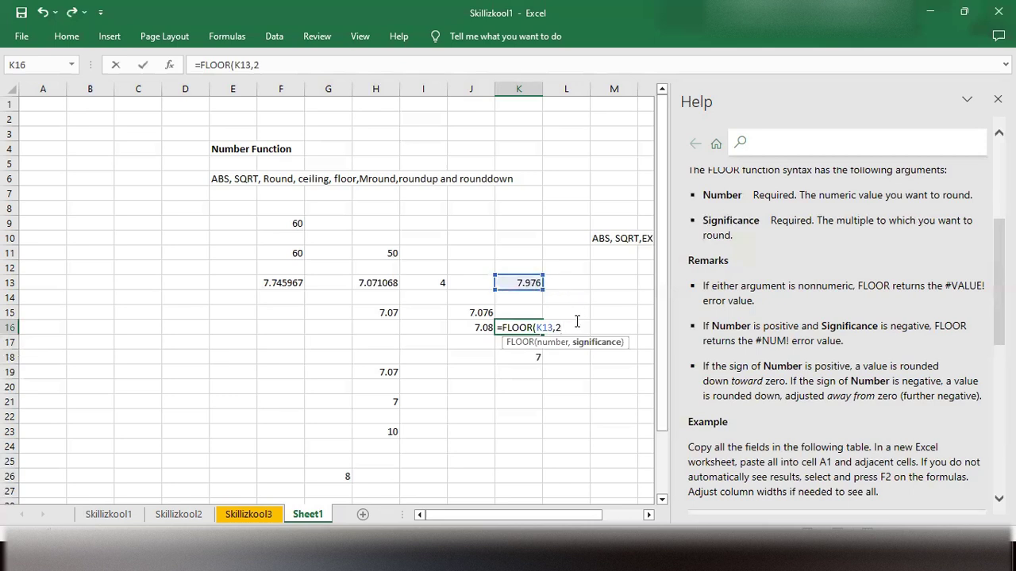
pyautogui.write(')')
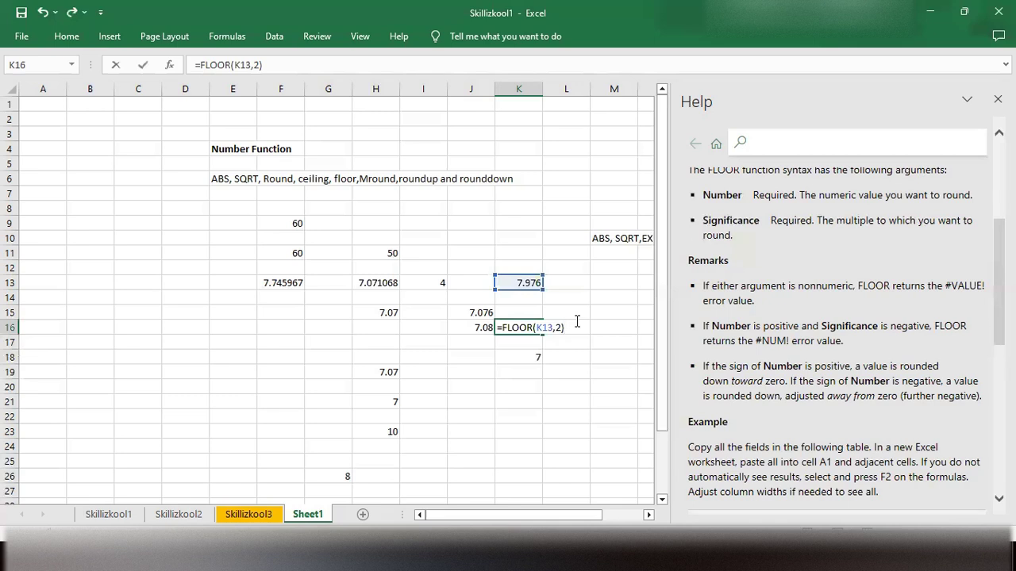
pyautogui.press('Return')
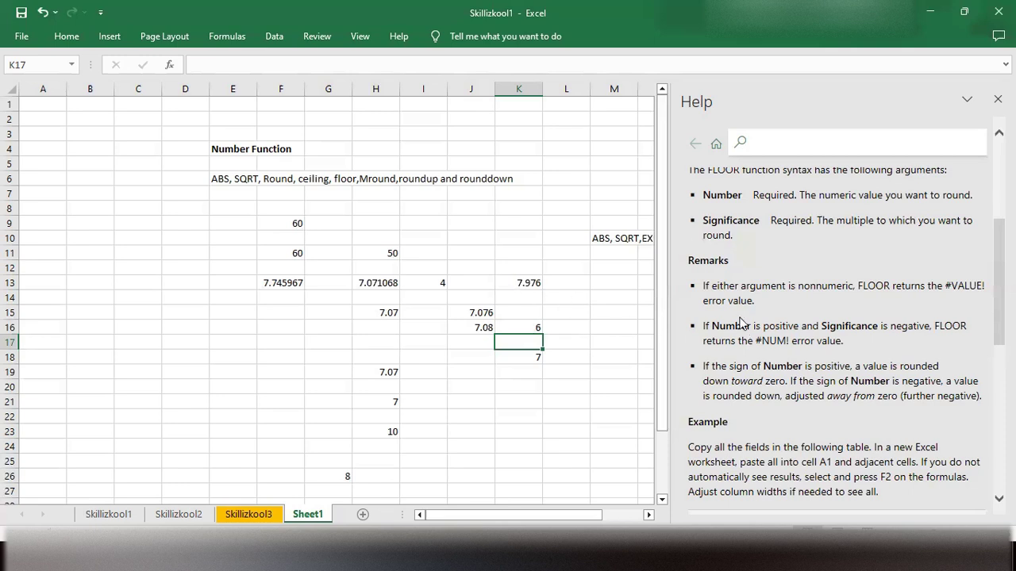
# Examine the FLOOR help article's syntax, remarks on positive and negative signs, and table of example formulas
pyautogui.scroll(-2, 771, 323)
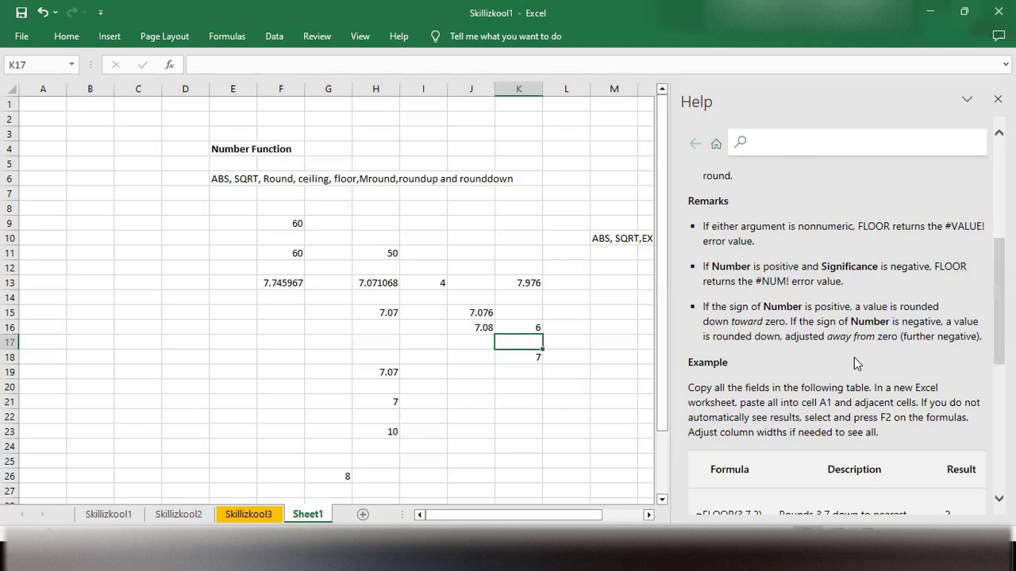
pyautogui.scroll(-5, 854, 357)
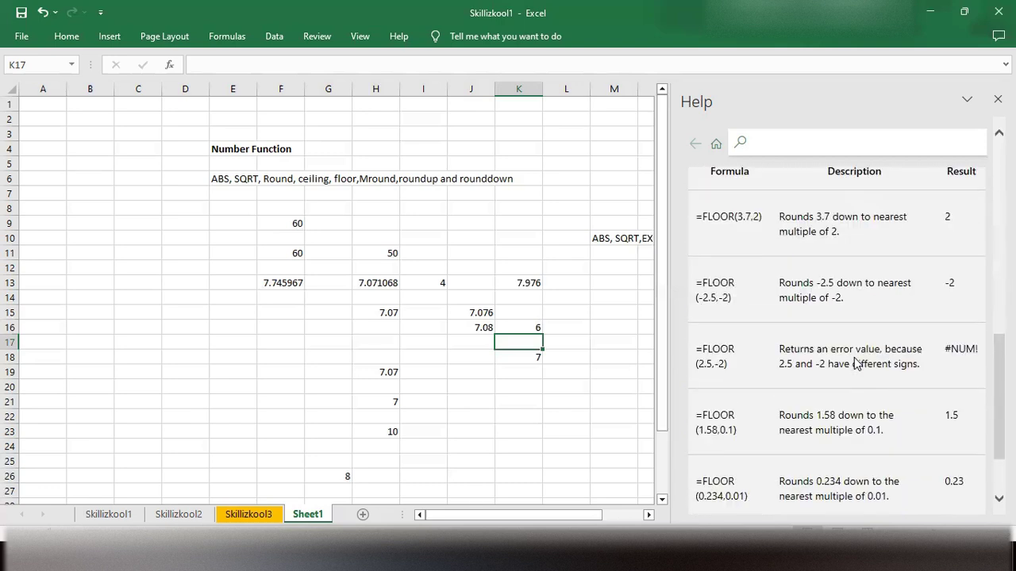
pyautogui.scroll(-2, 854, 363)
pyautogui.scroll(5, 854, 363)
pyautogui.scroll(-1, 855, 363)
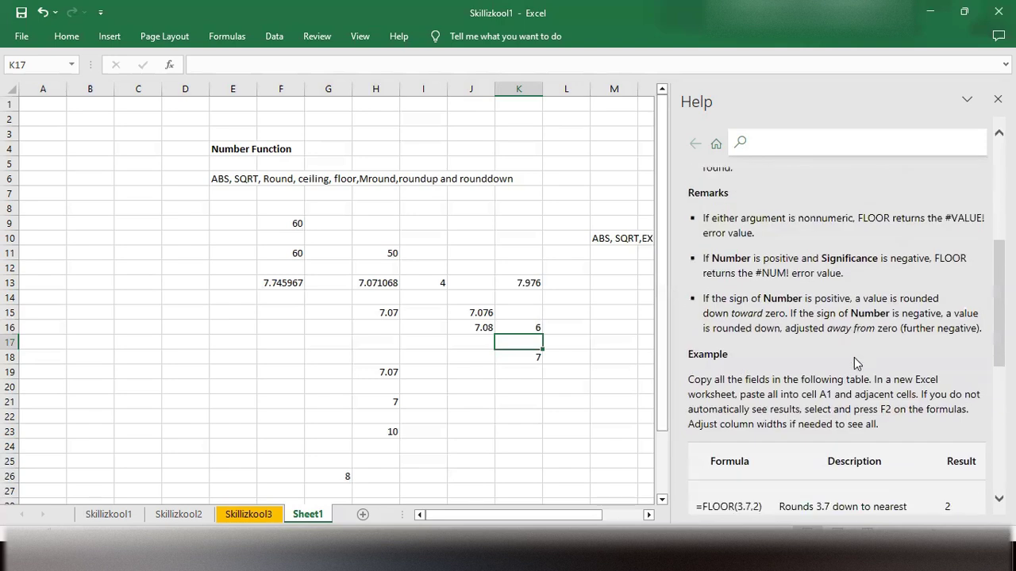
pyautogui.scroll(-4, 854, 363)
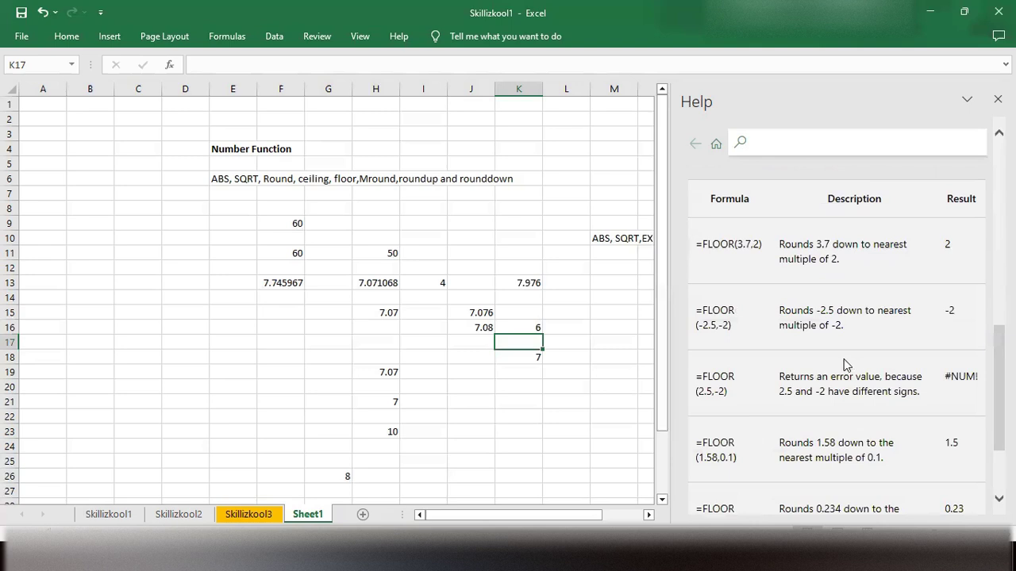
pyautogui.scroll(4, 846, 363)
pyautogui.scroll(5, 846, 365)
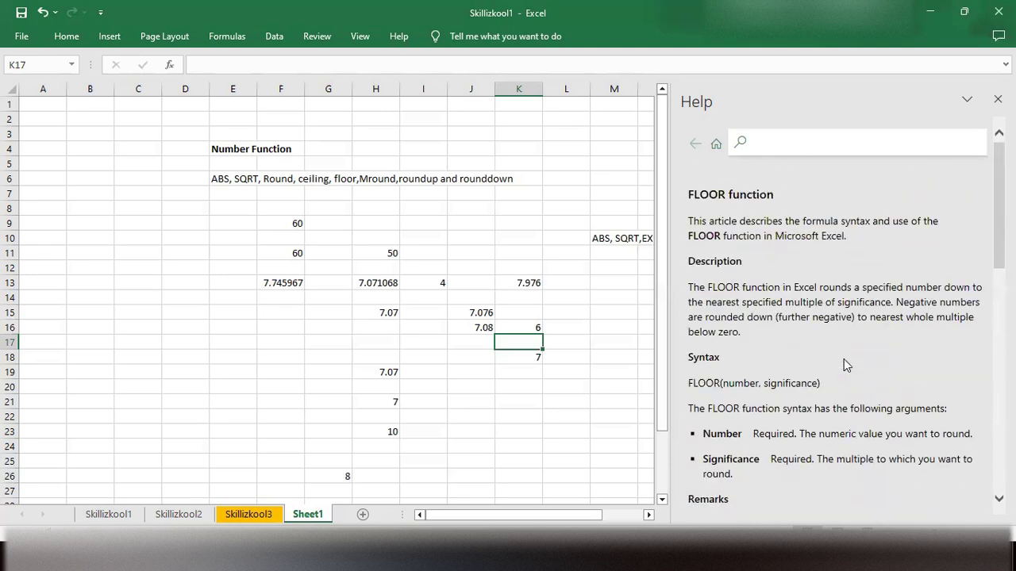
pyautogui.scroll(-10, 844, 359)
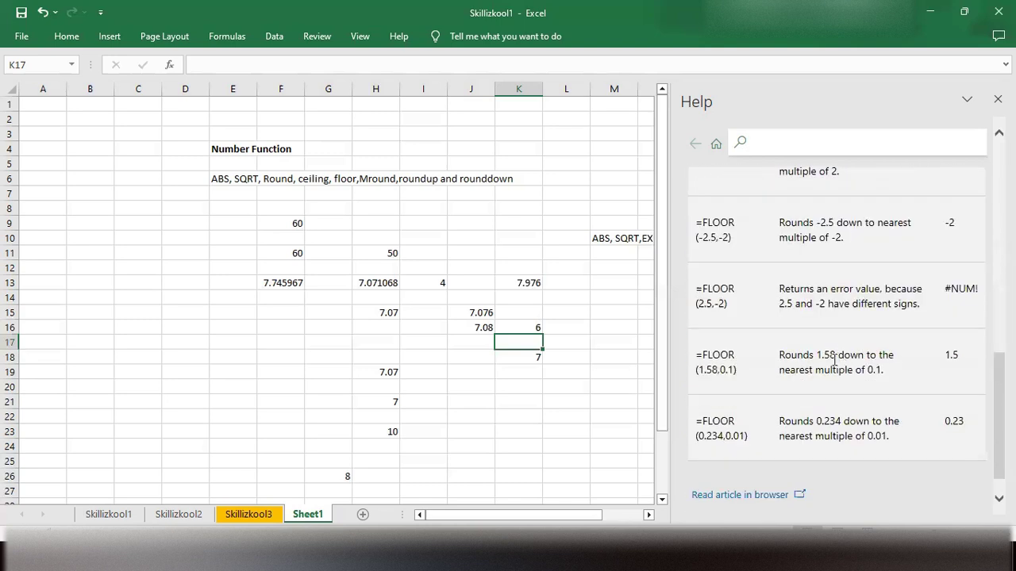
pyautogui.scroll(3, 825, 362)
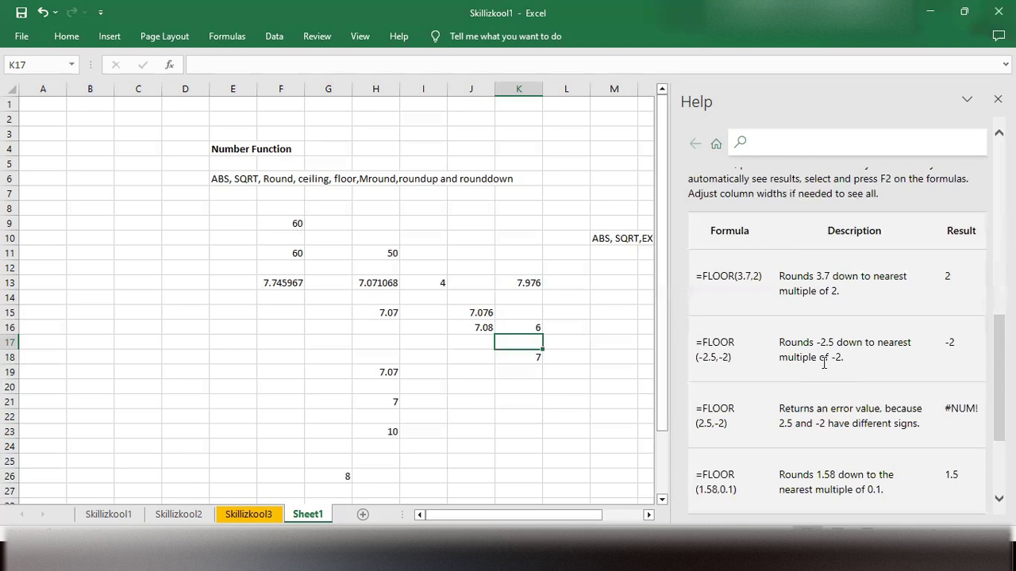
pyautogui.scroll(6, 824, 363)
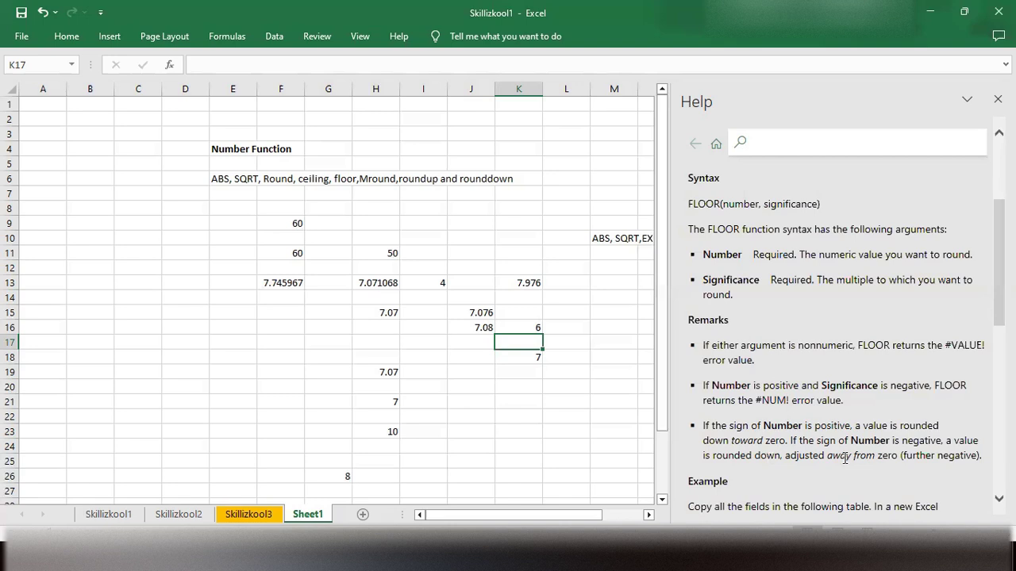
pyautogui.scroll(-10, 845, 457)
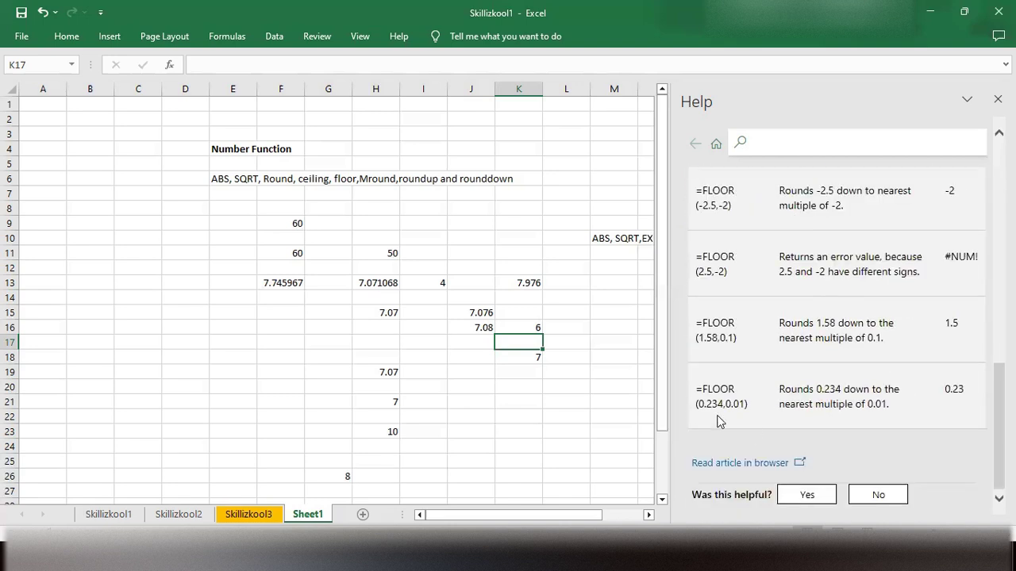